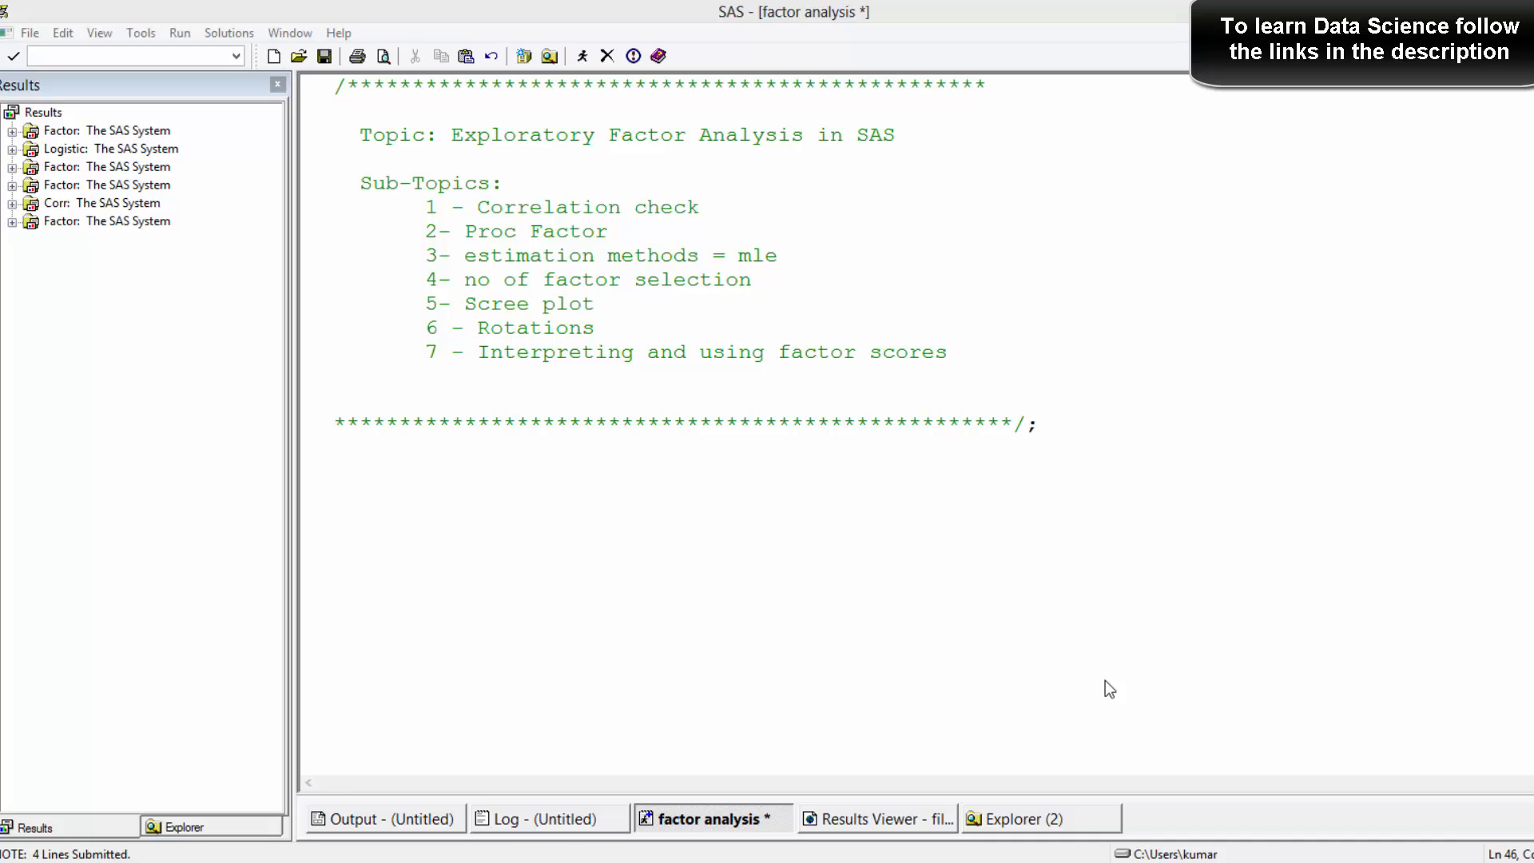
Step: Open the Students table from the Work library to examine its variables
click(1031, 820)
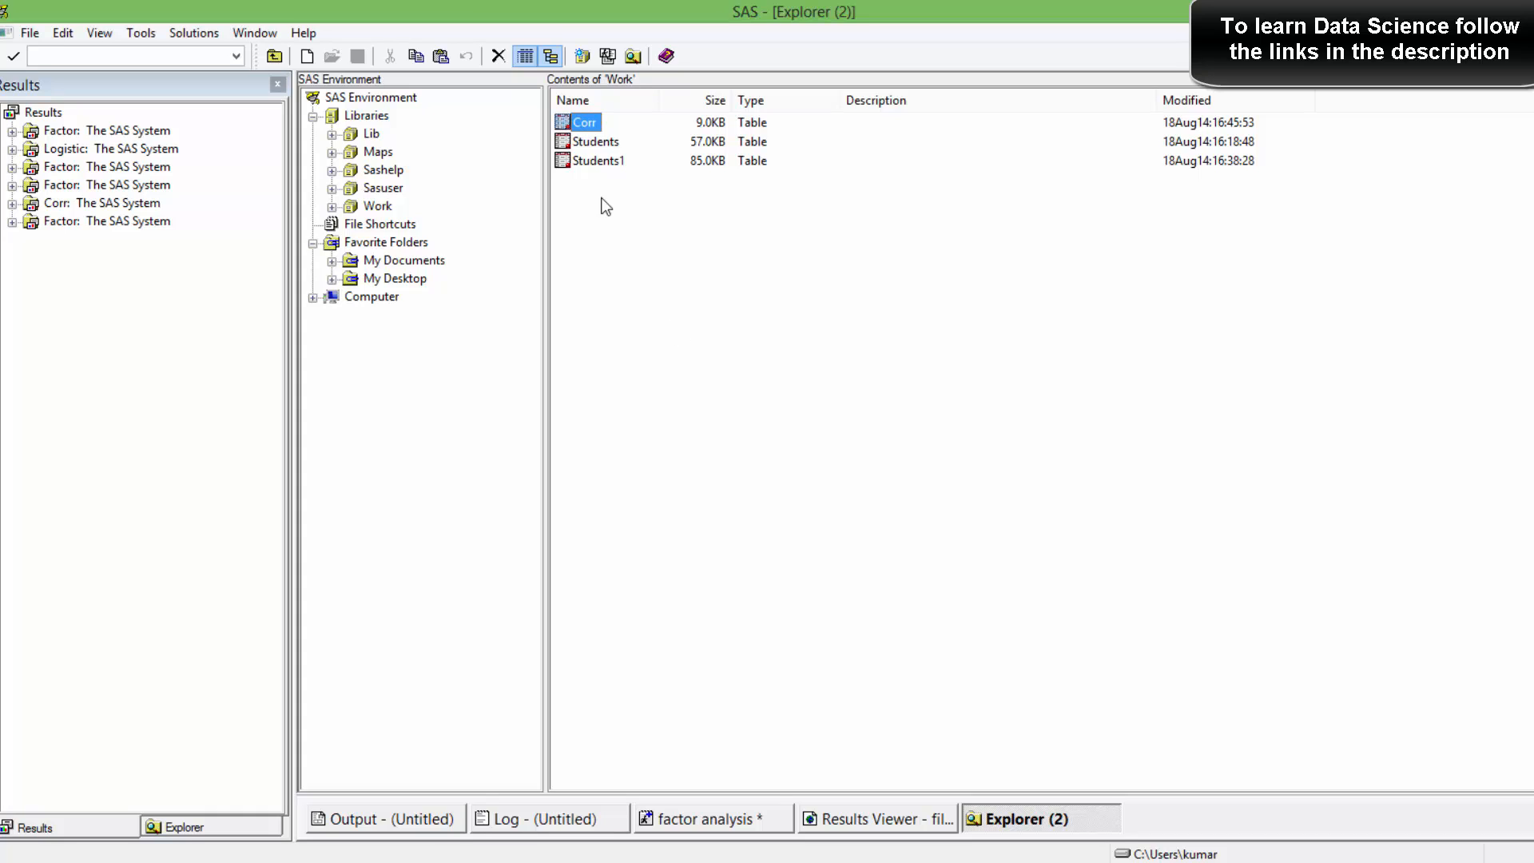
double_click(564, 142)
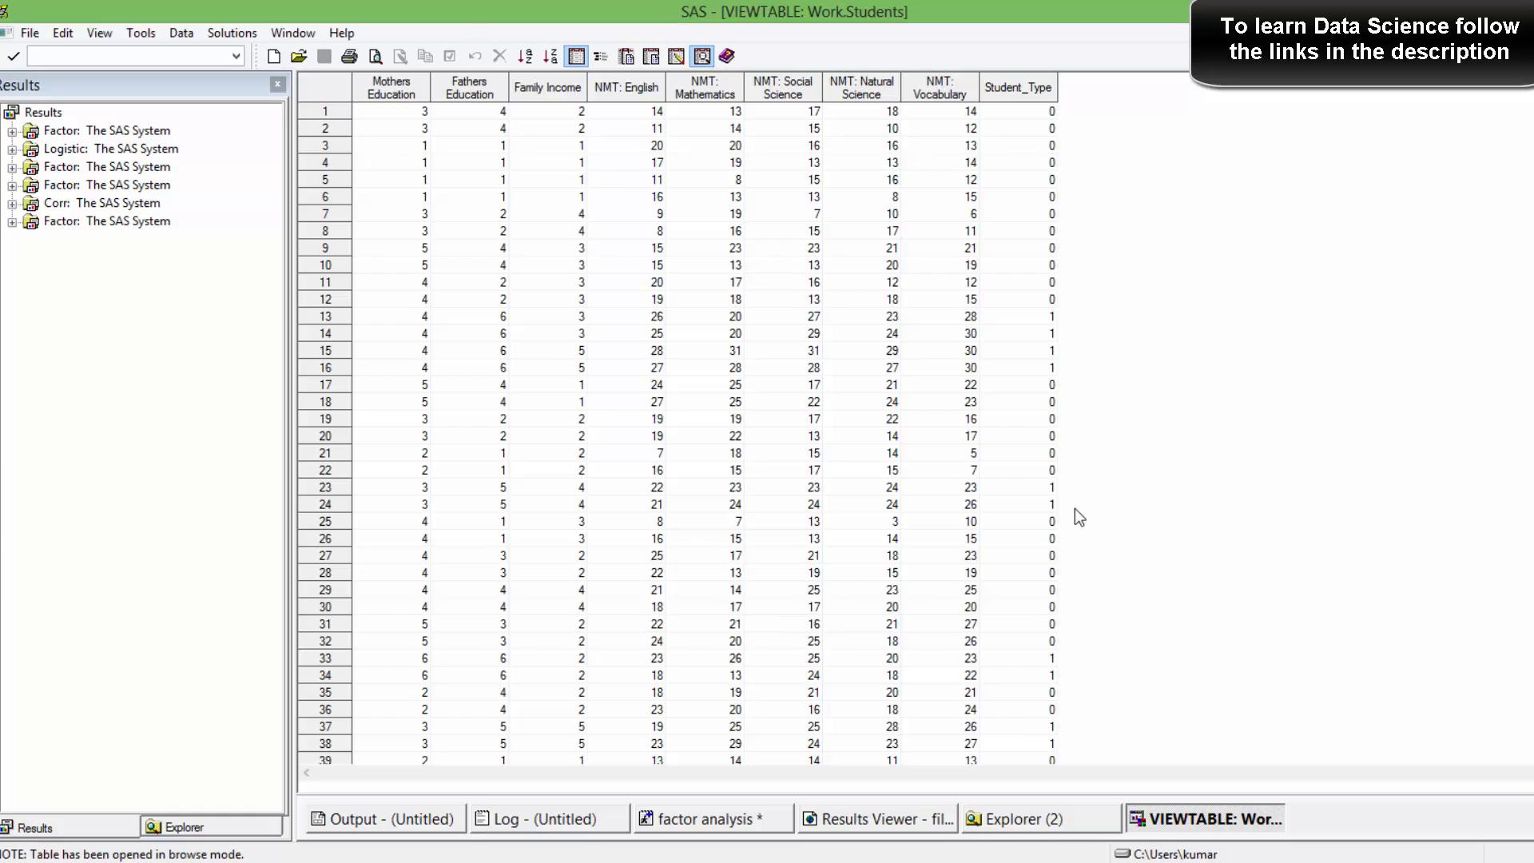
Step: In the factor analysis program, write a PROC CORR step with data=students, out=corr and variables moed faed faminc english math socsci natsci vocab
click(726, 821)
key(Return)
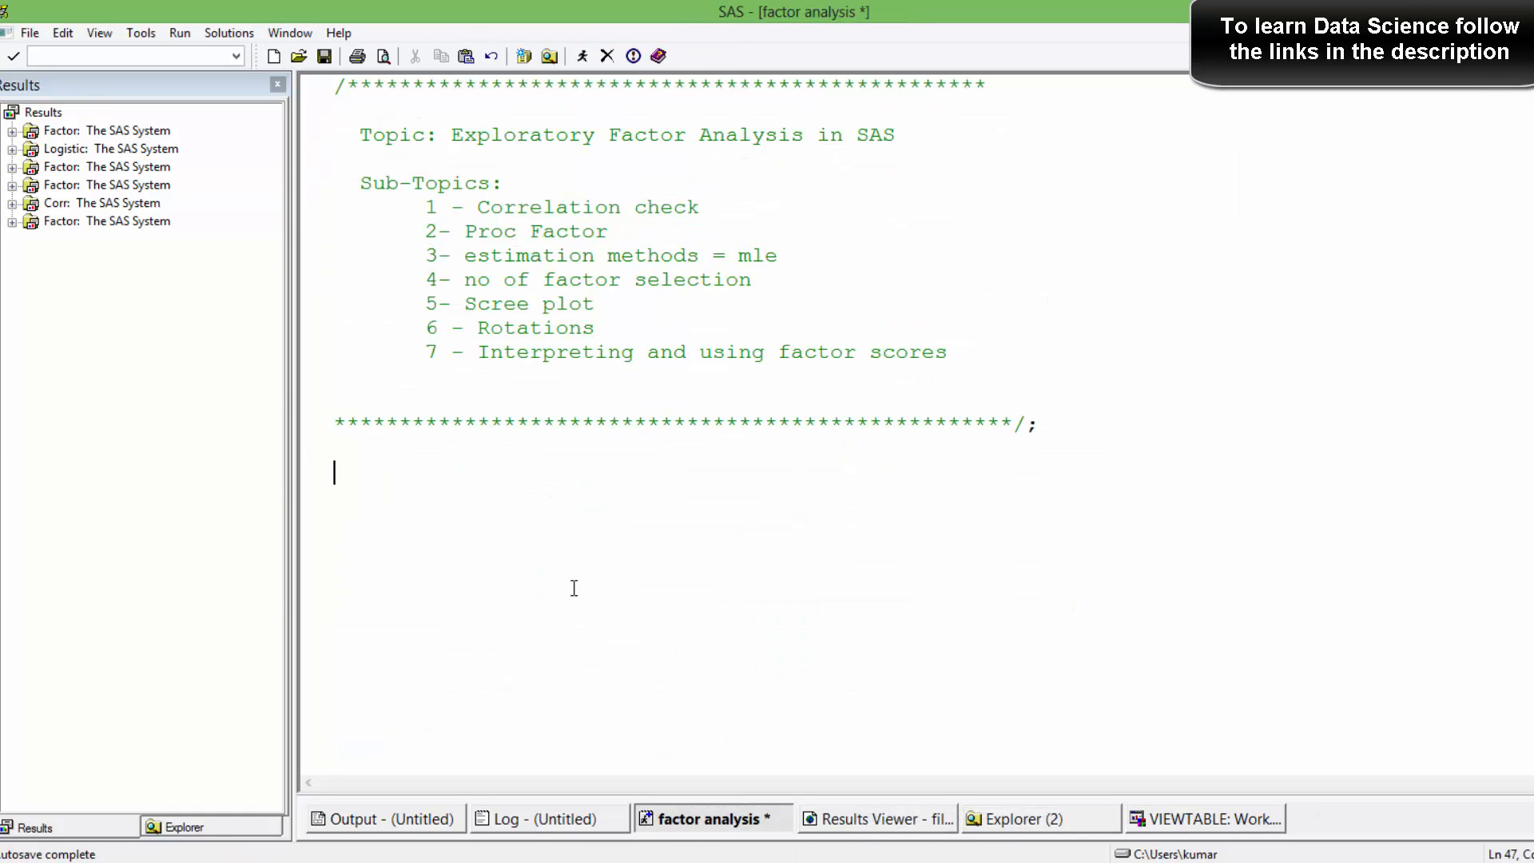
text(proc c)
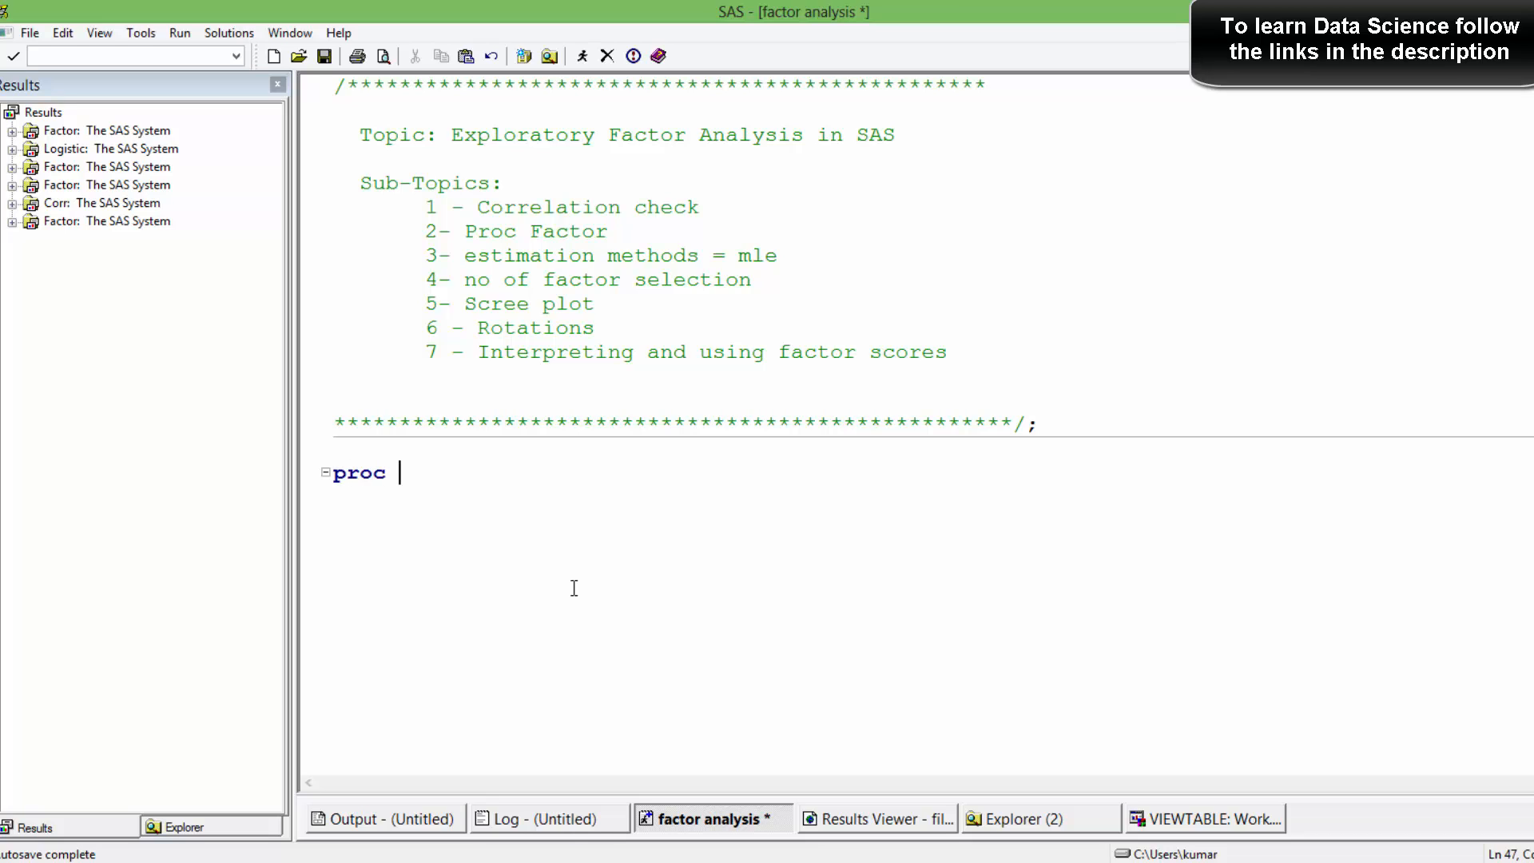
text(corr data=st)
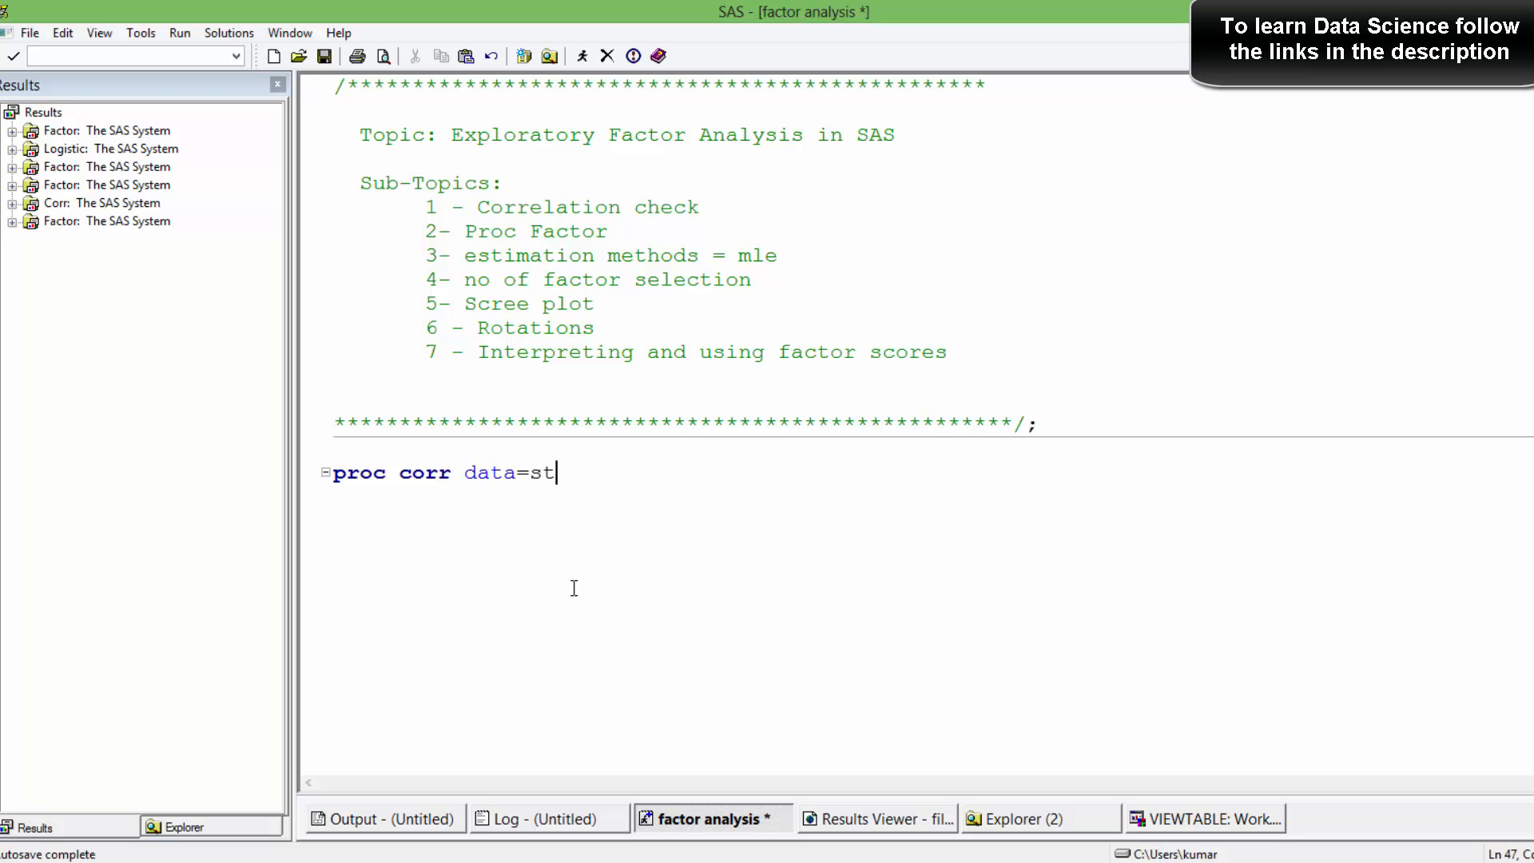
text(udents out=corr; )
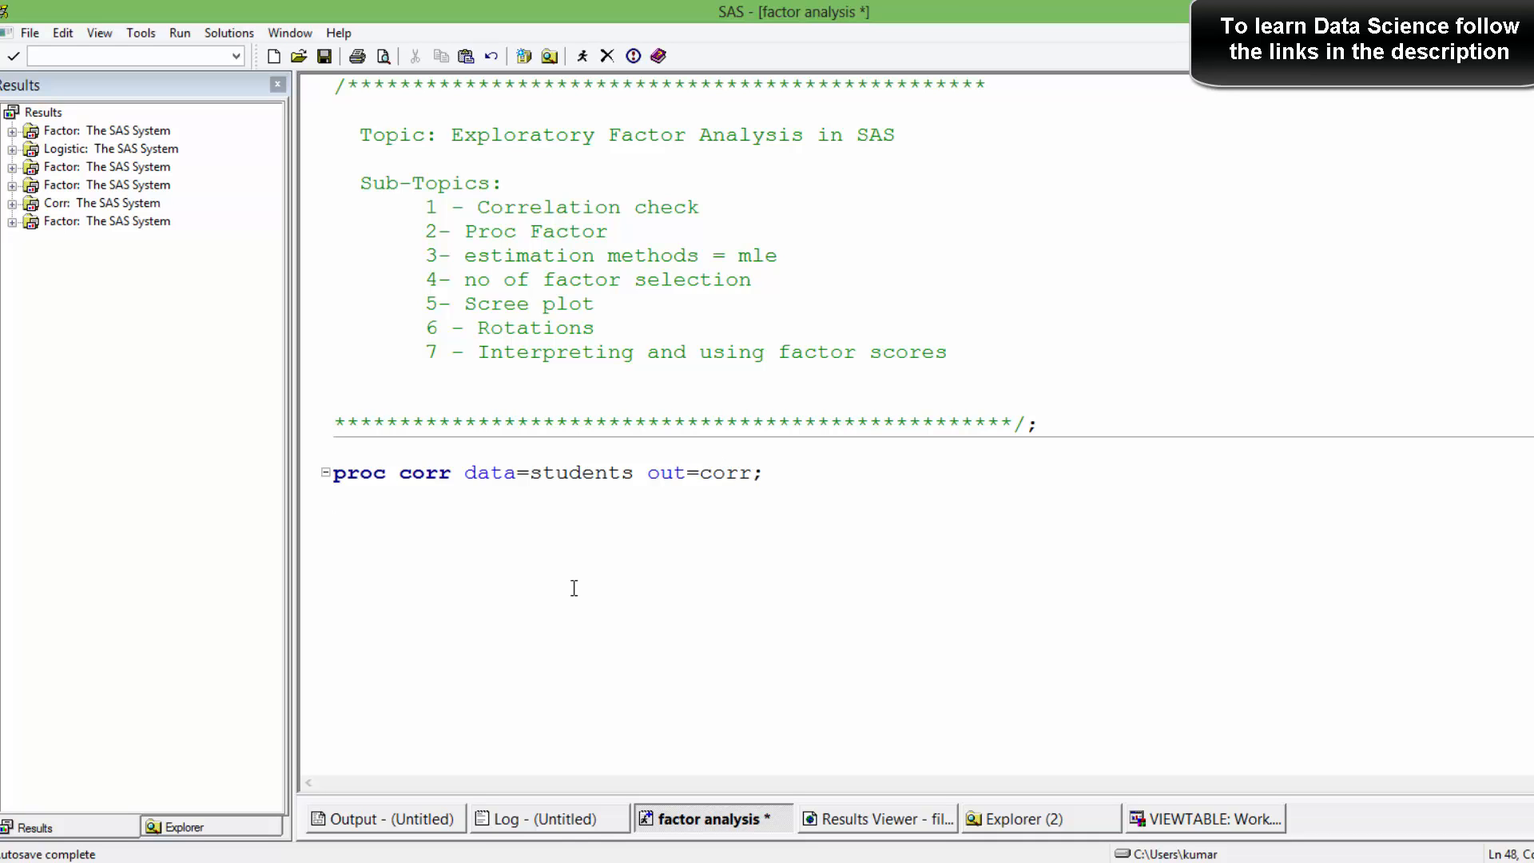
text(var)
text(moed faed faminc english math socsci natsci vocab;)
key(Return)
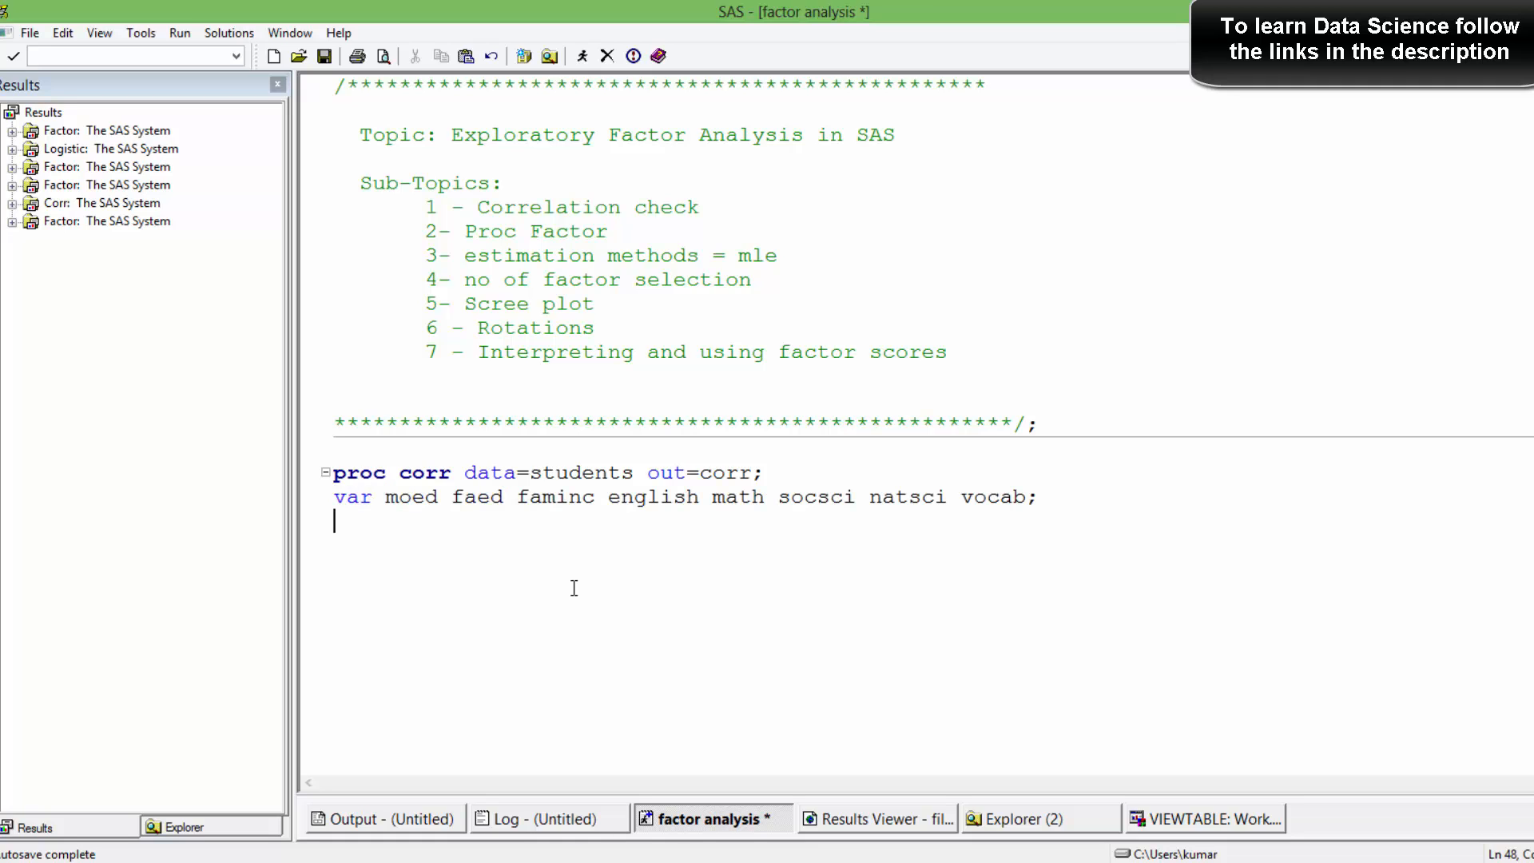
text(run;)
key(Return)
Step: Run only the PROC CORR block of the program
key(shift+Up)
key(shift+Up)
key(ctrl+c)
key(shift+Up)
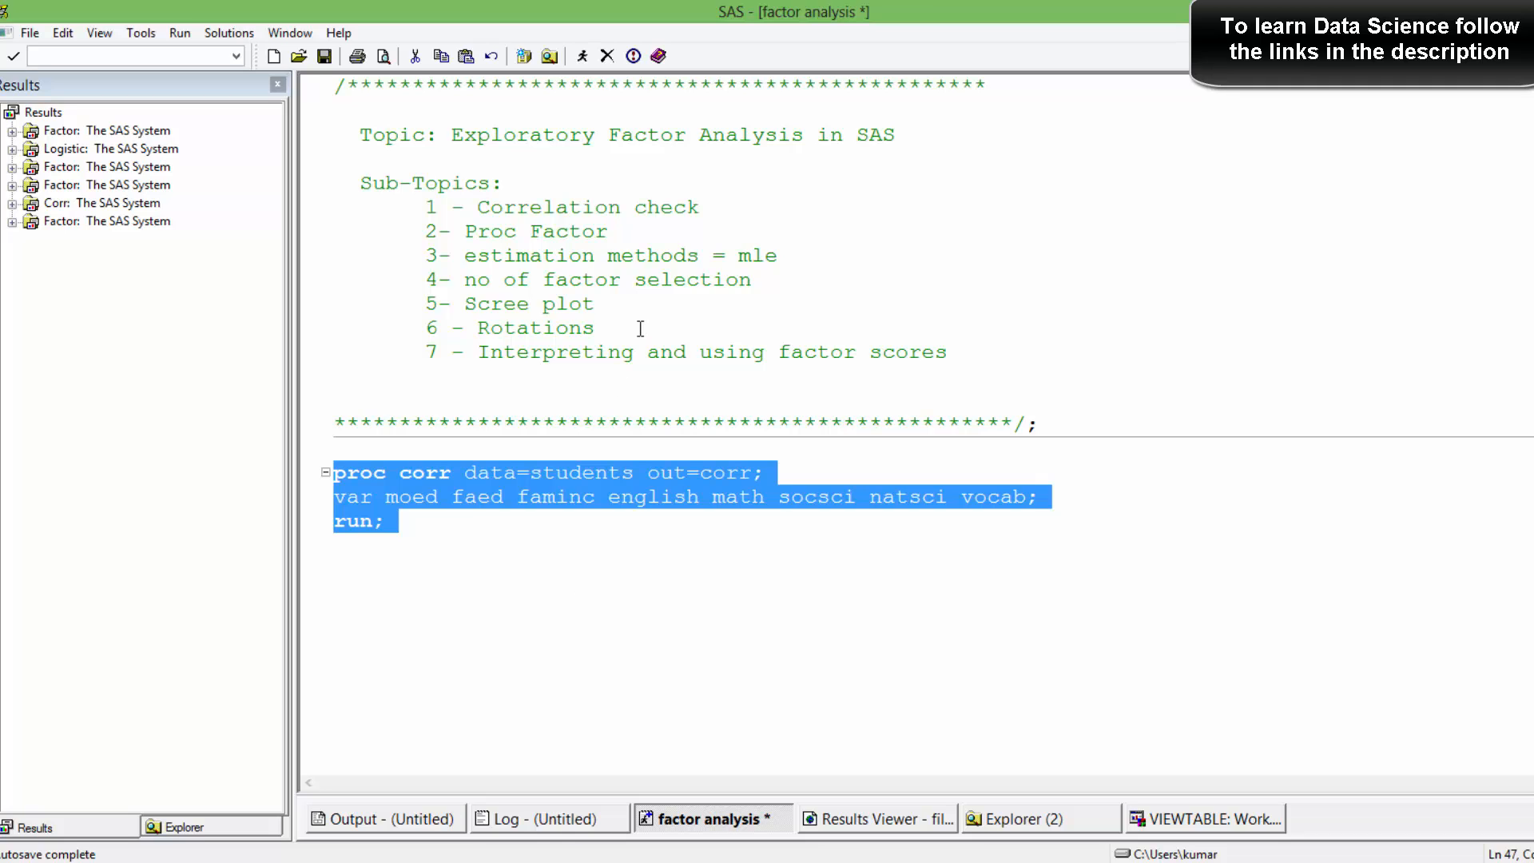
click(582, 56)
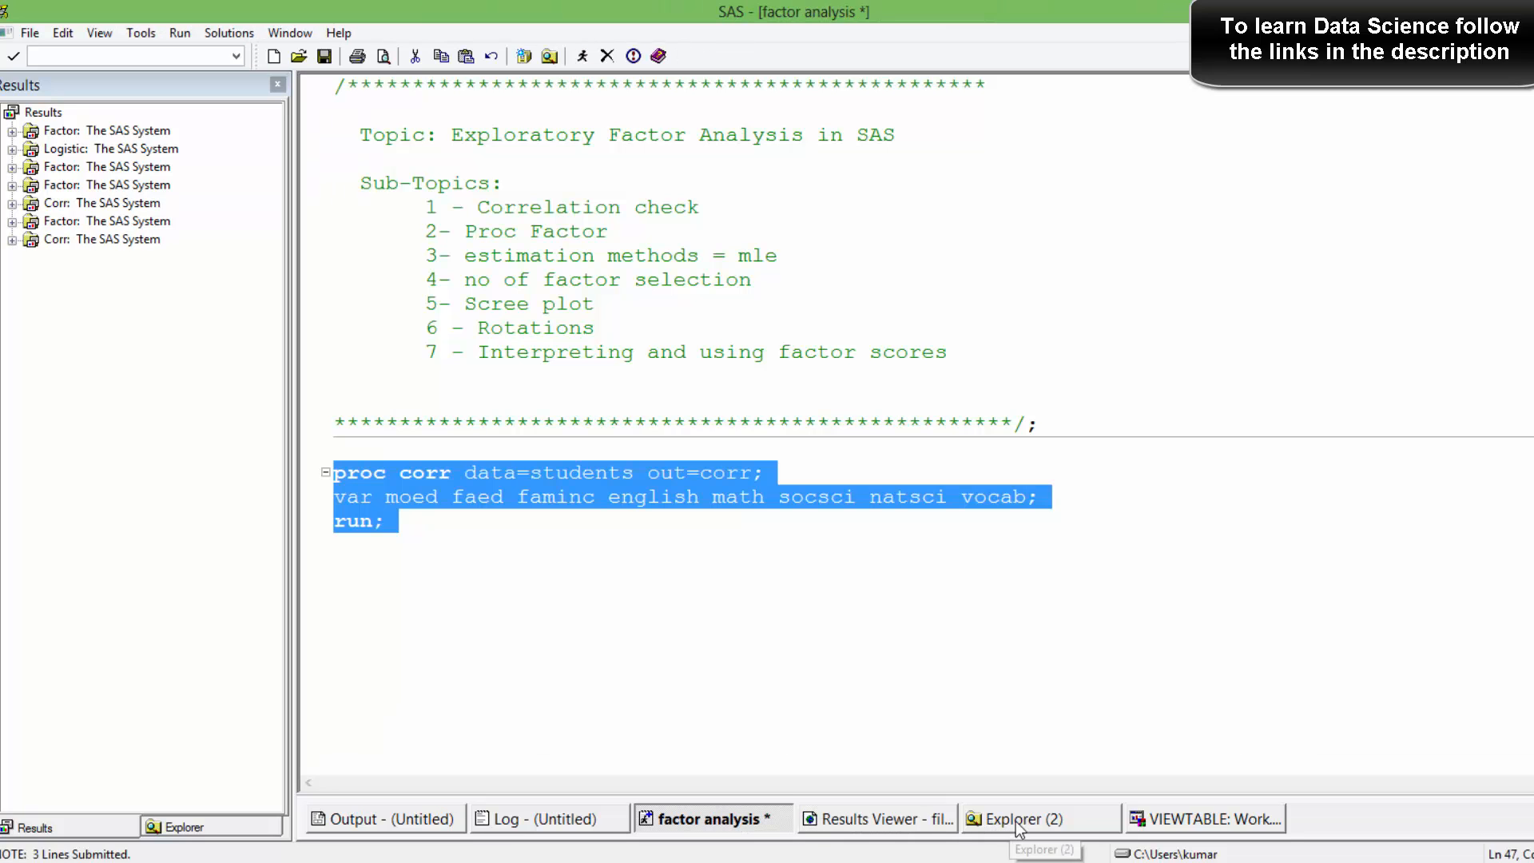
Step: Examine the correlation matrix in the Work library's Corr table, and close it along with the Students table
click(1013, 818)
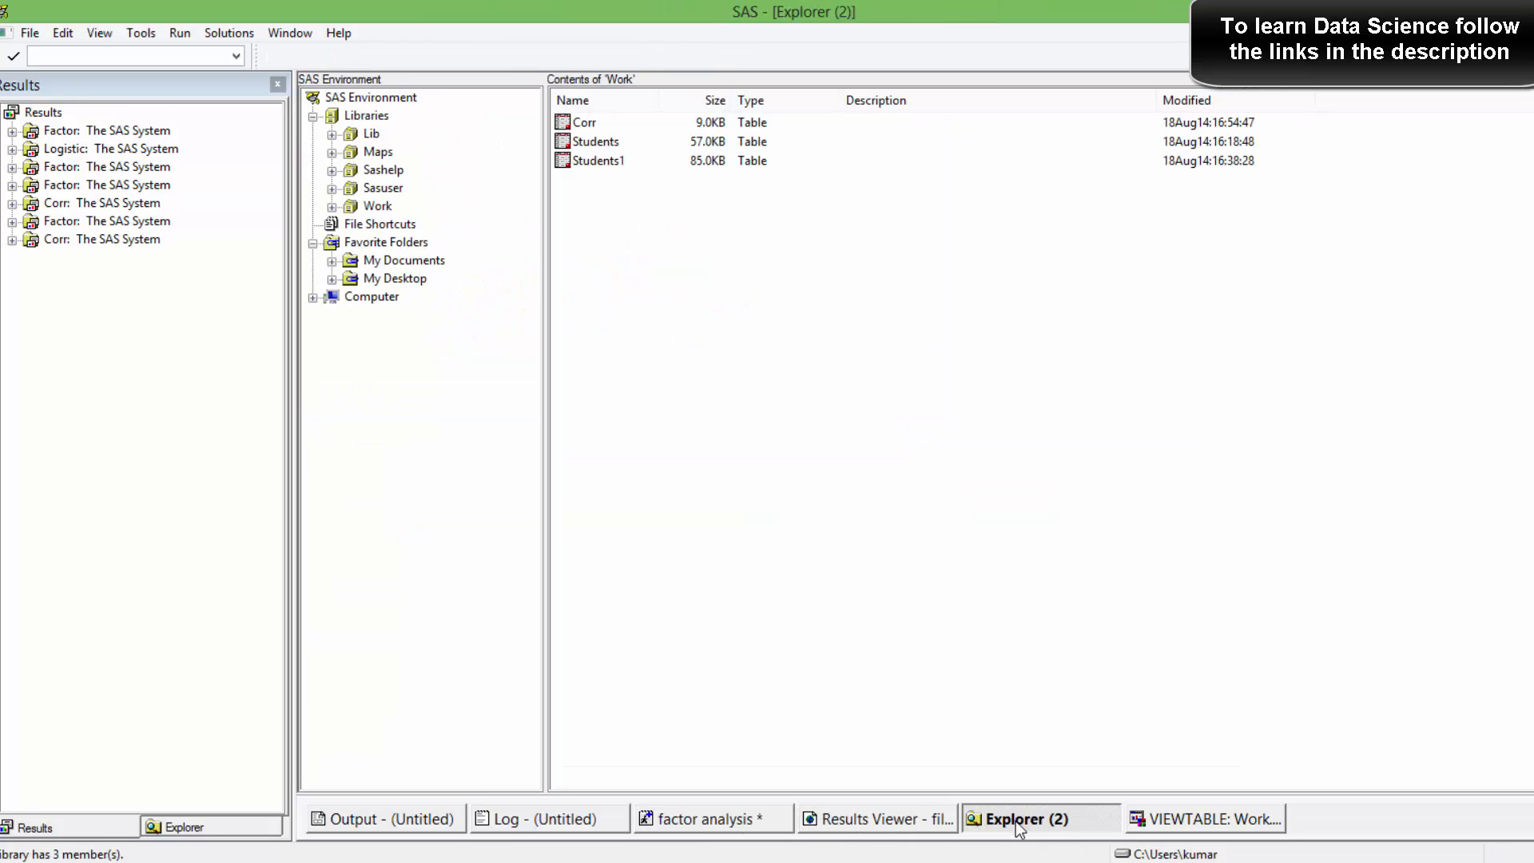
double_click(583, 123)
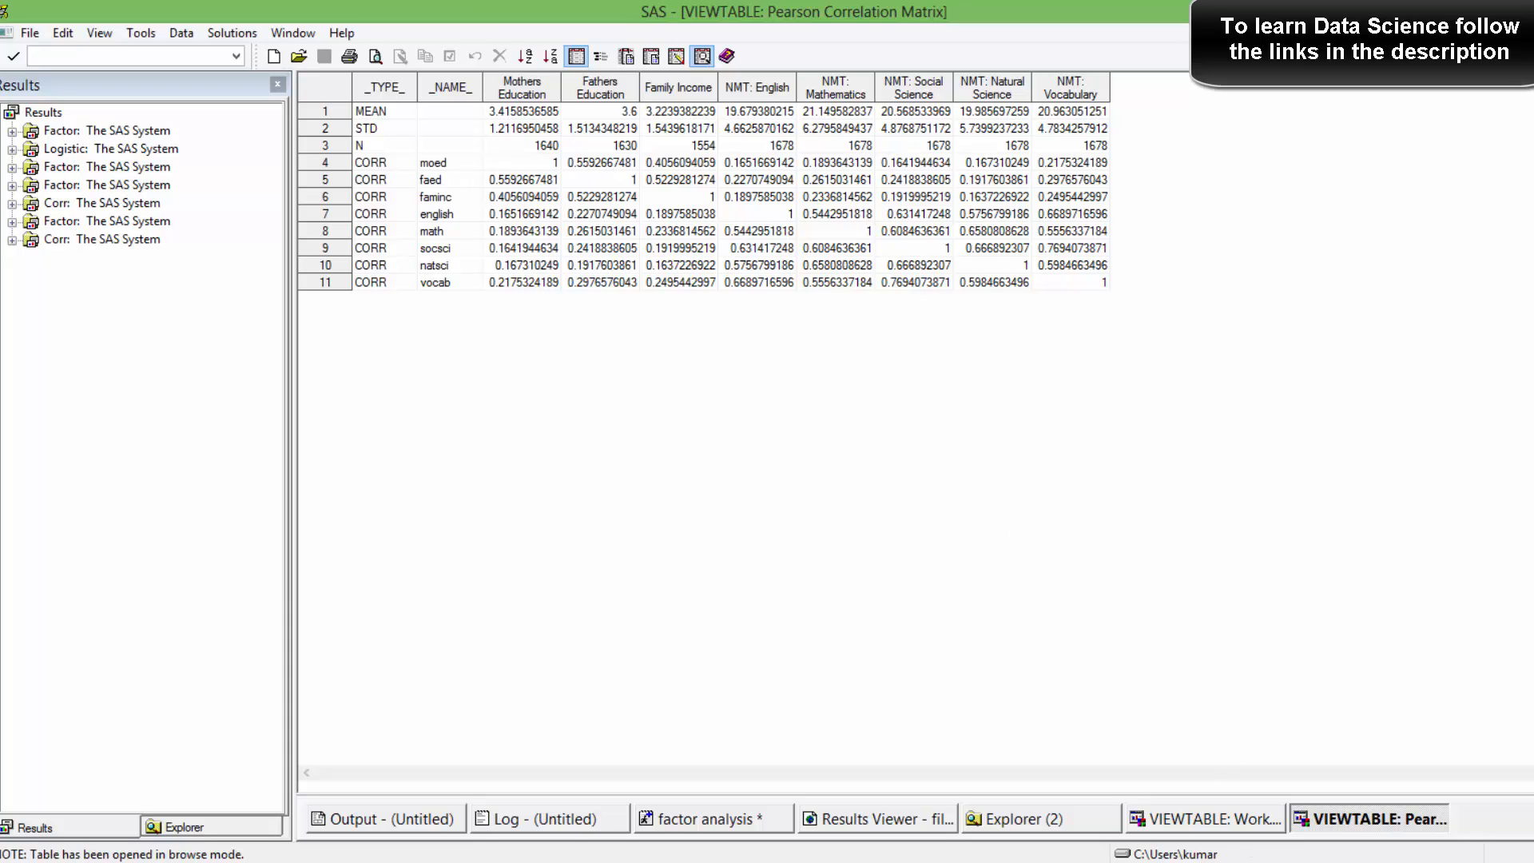
right_click(1328, 818)
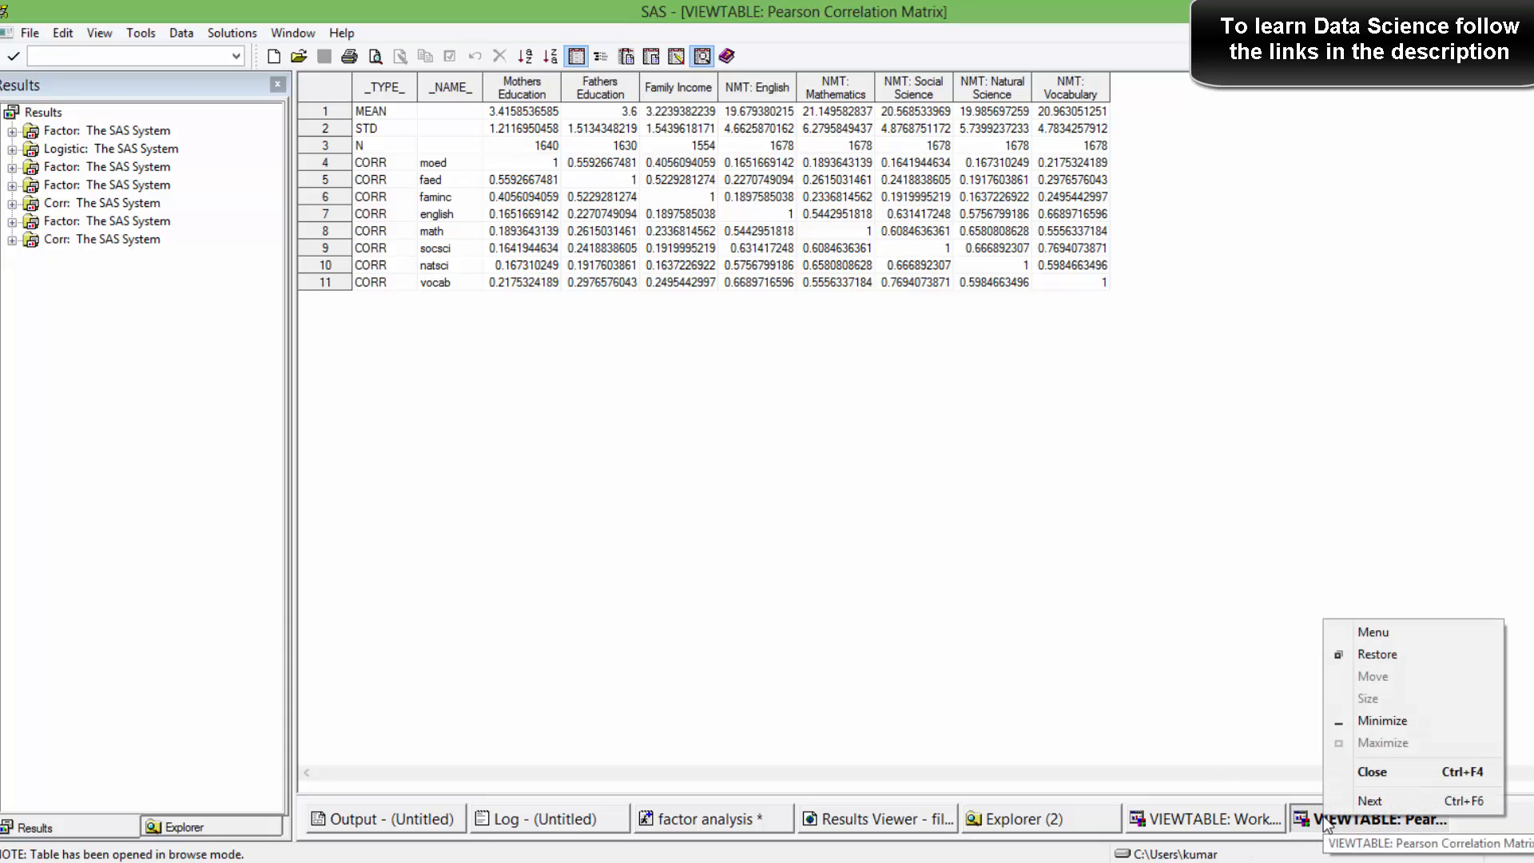
click(1378, 778)
click(1238, 834)
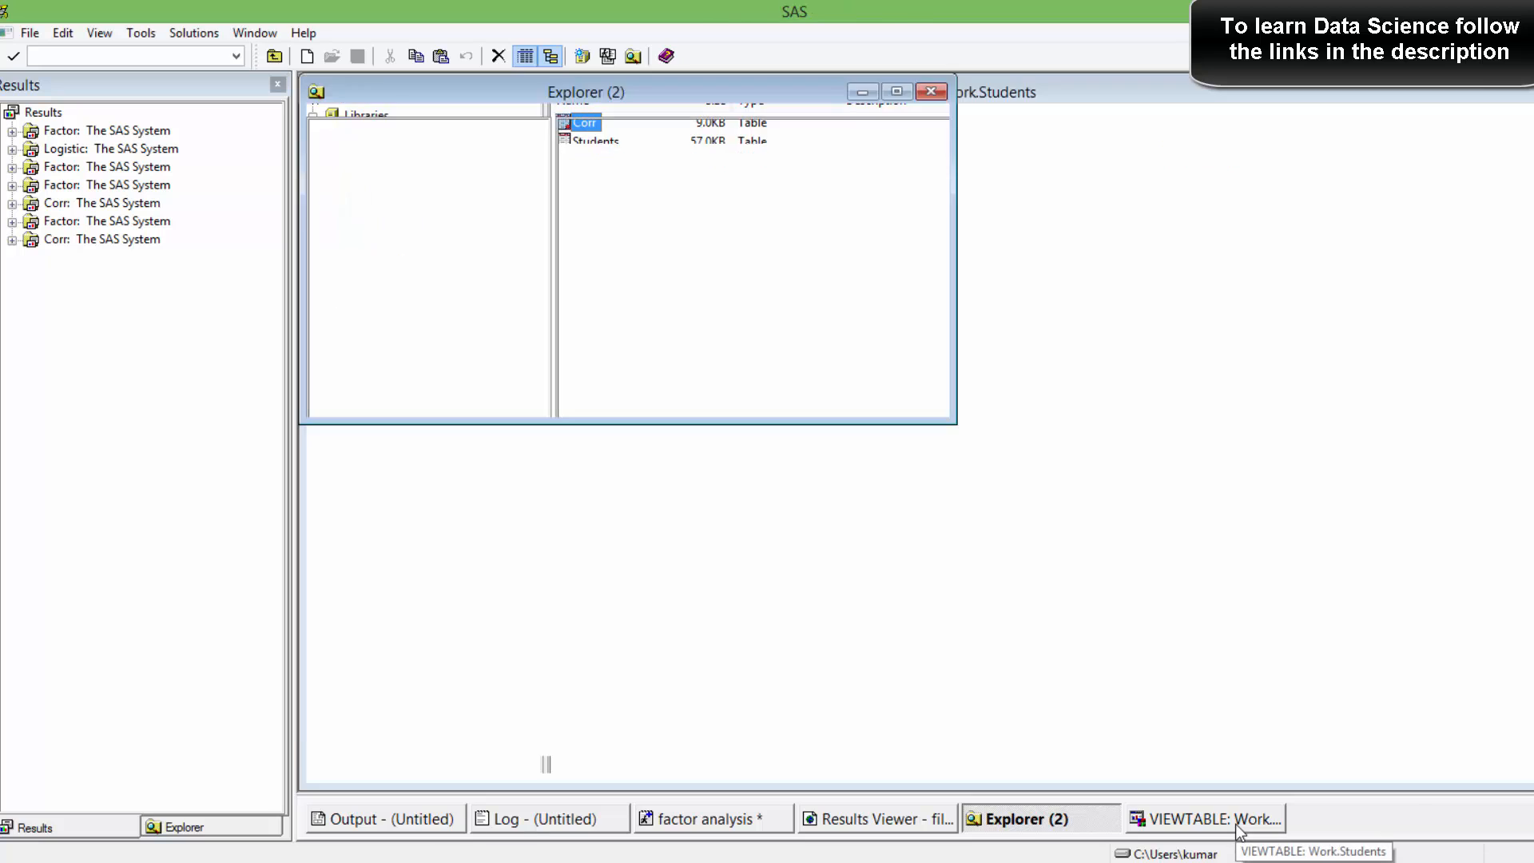
right_click(1238, 833)
click(1284, 780)
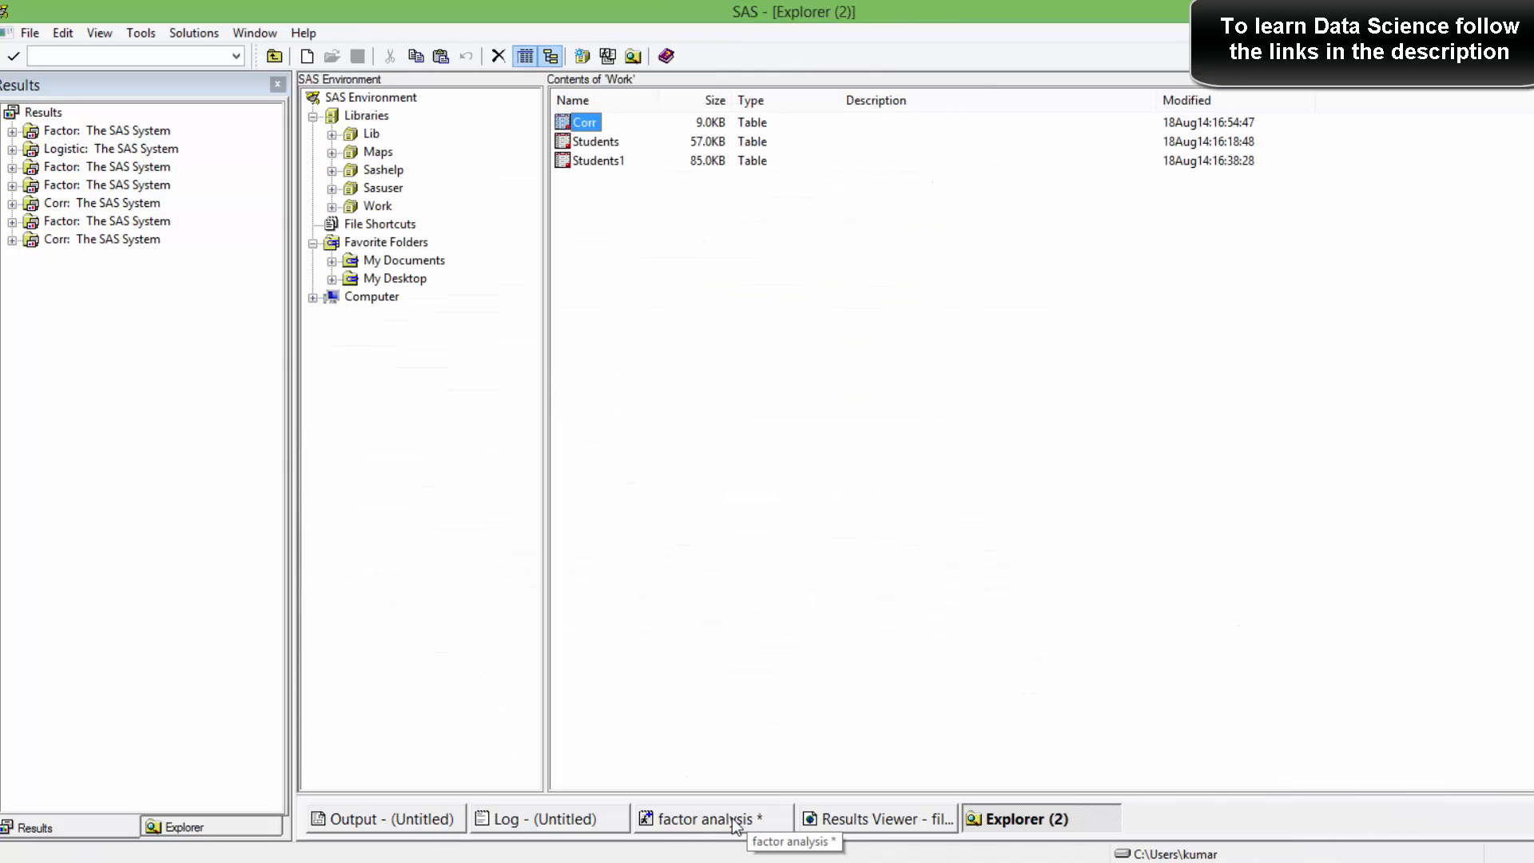
Step: Below the correlation code, write a Proc Factor step with data=students and the variables moed faed faminc english math socsci natsci vocab
click(692, 824)
click(594, 665)
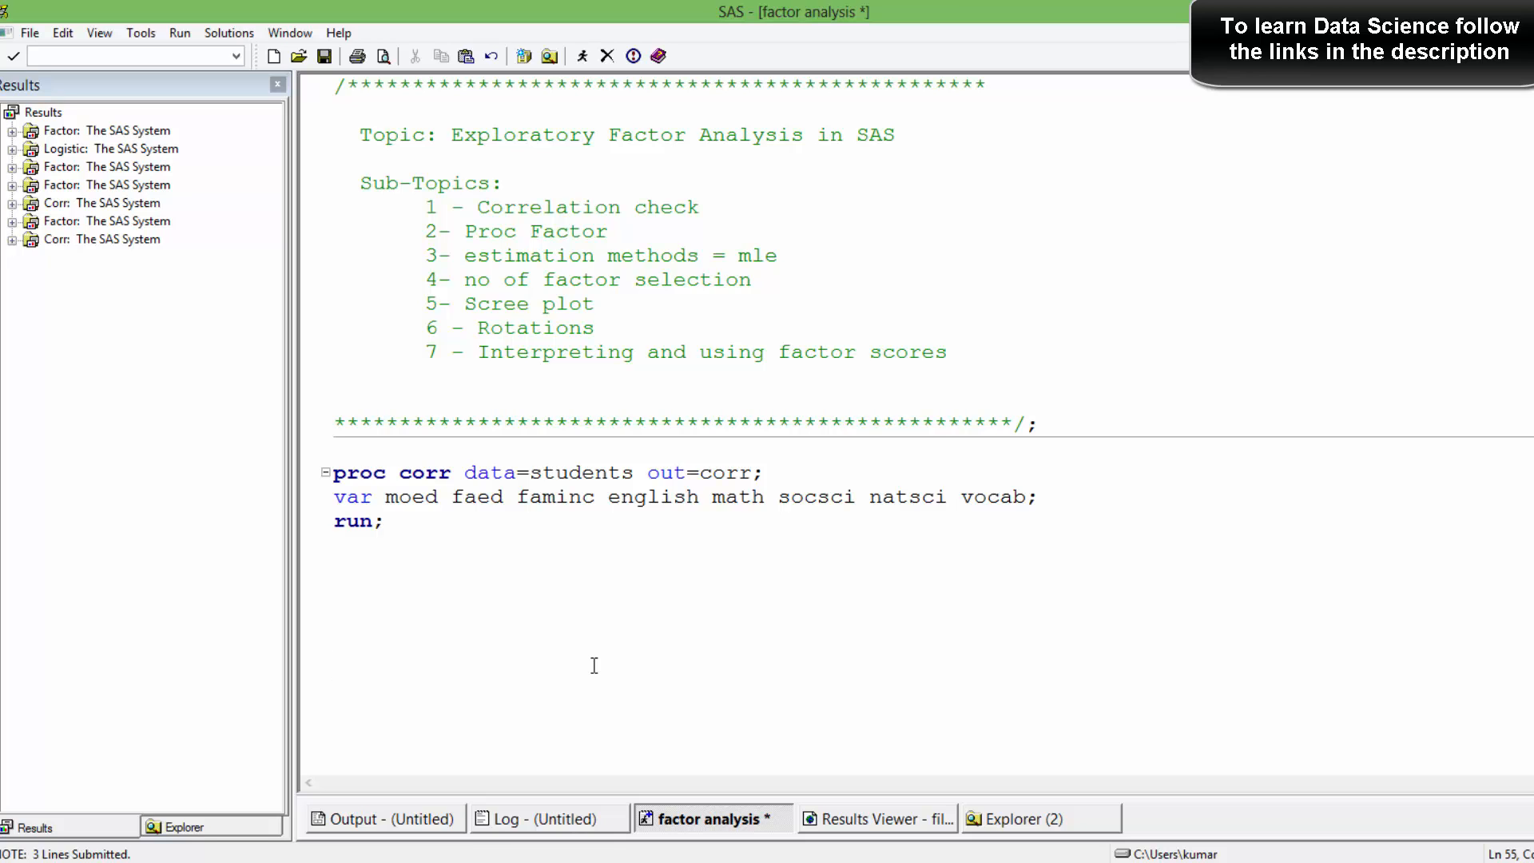
key(Up)
key(Up)
text(Proc)
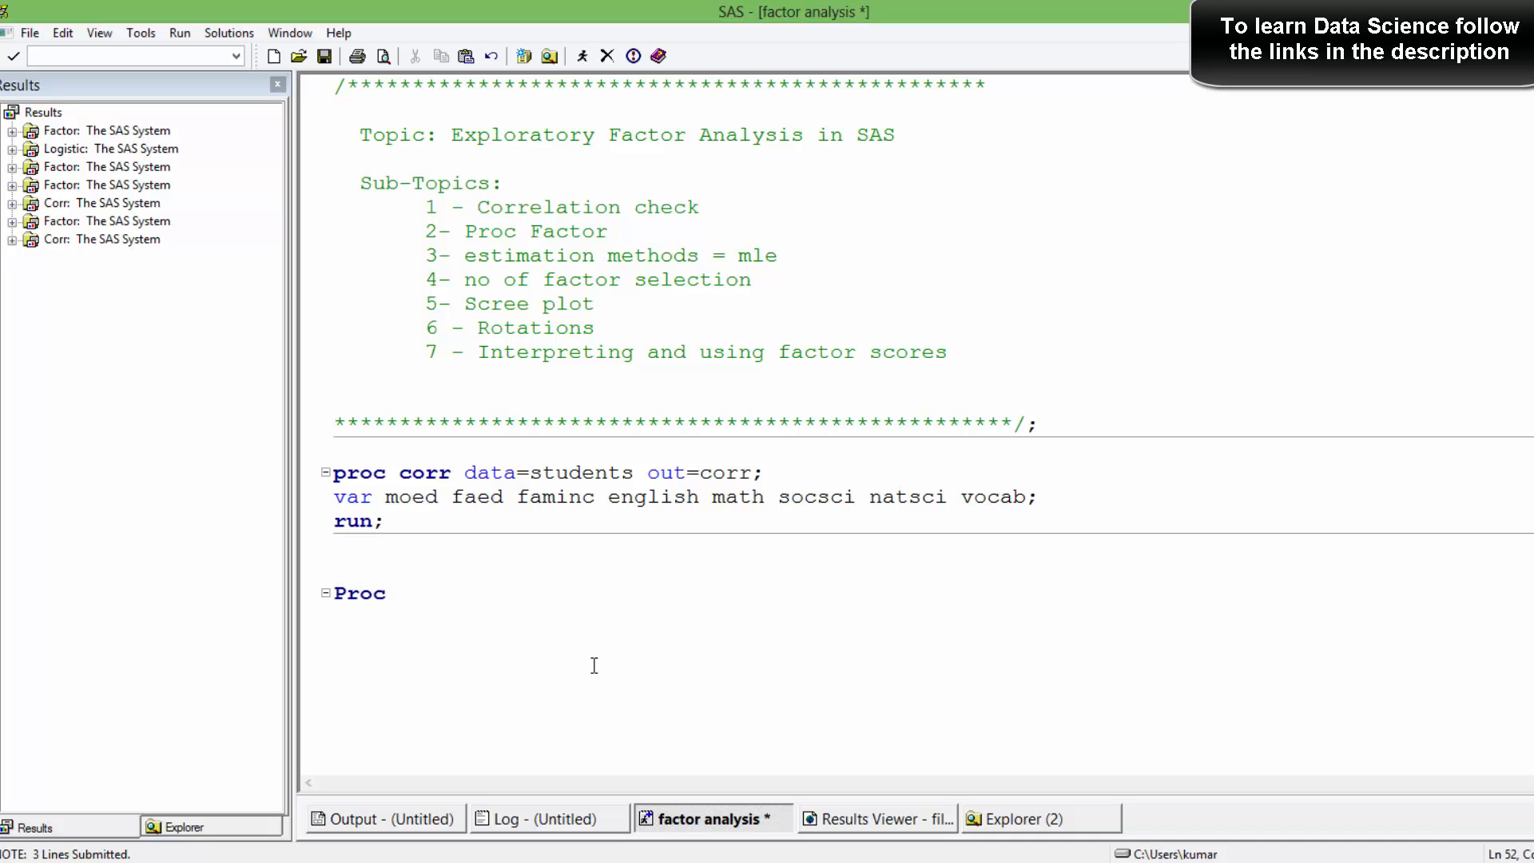
text( Factor data=stu)
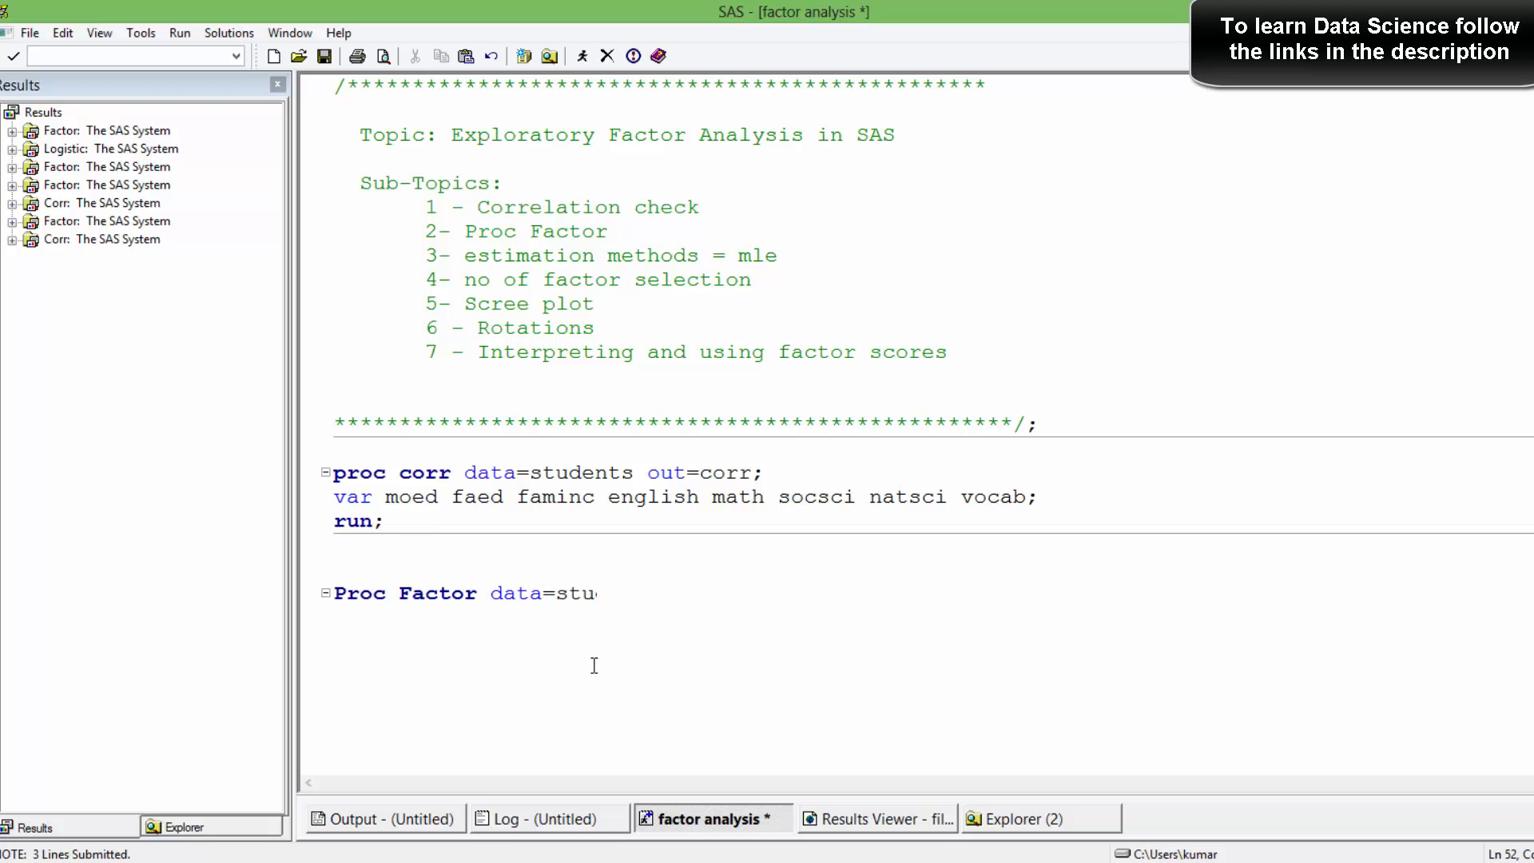
text(dents; run)
click(712, 594)
key(Return)
text(var)
key(ctrl+v)
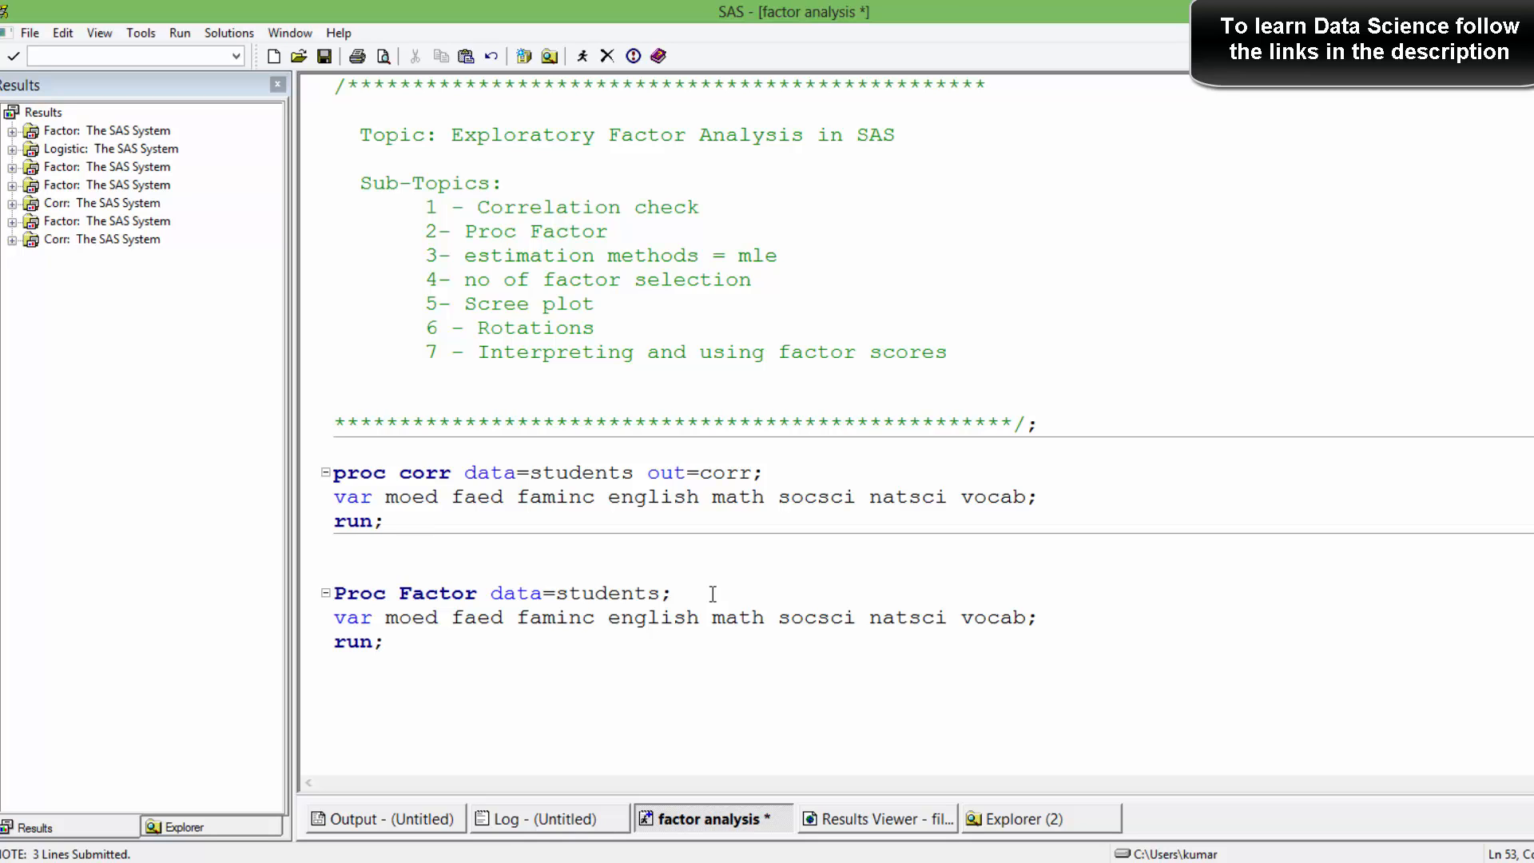
Step: Run only the Proc Factor block of the program
click(396, 637)
key(shift+Up)
key(shift+Up)
key(shift+Up)
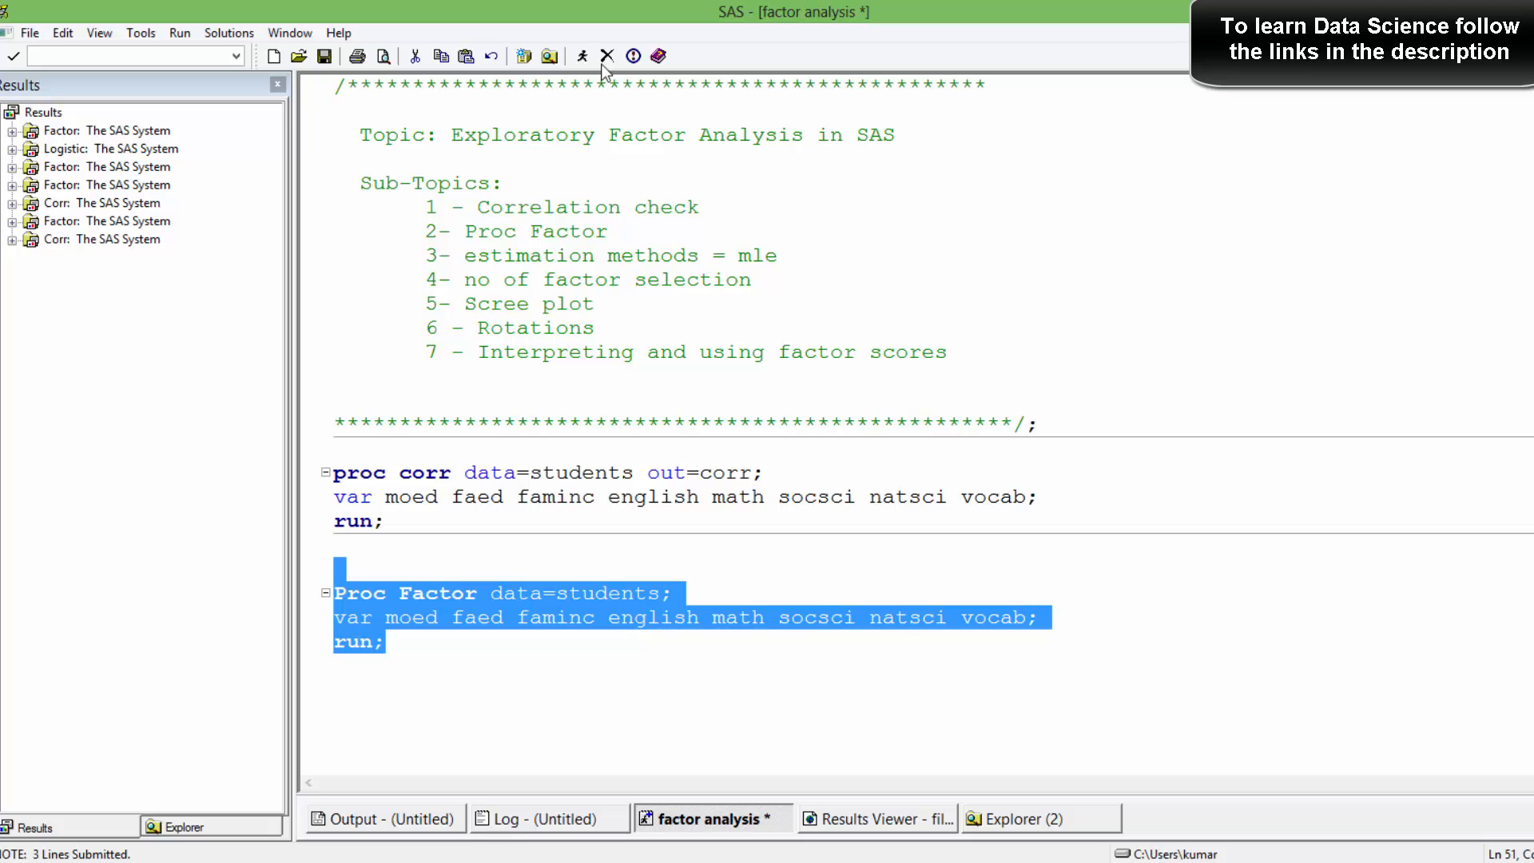
click(582, 55)
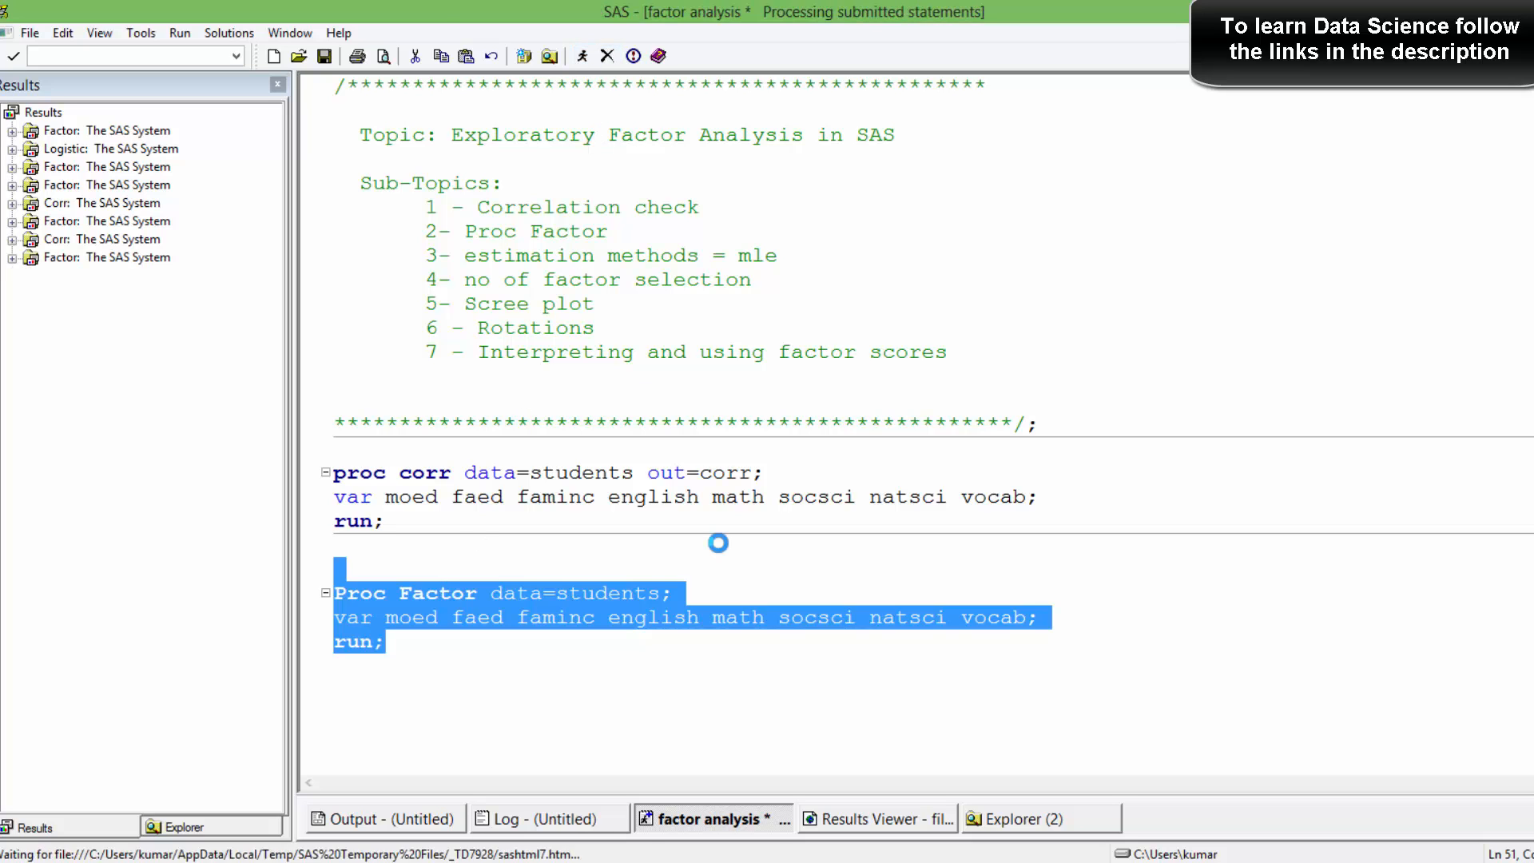
Step: Examine the FACTOR procedure results, from the eigenvalues down to the factor pattern and the final communality estimates
click(879, 819)
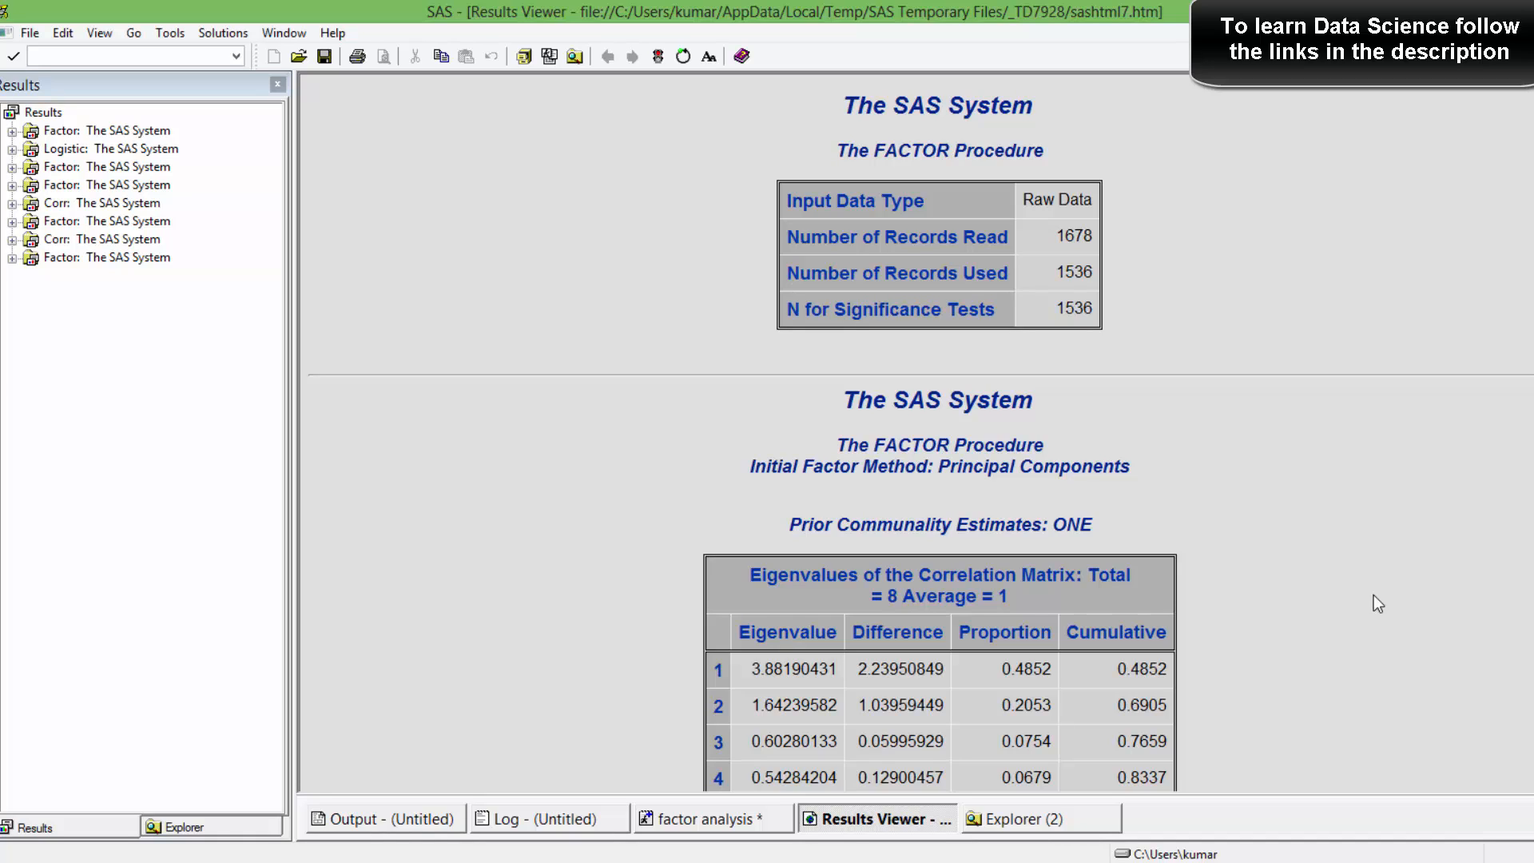
scroll(1373, 595, down, 1)
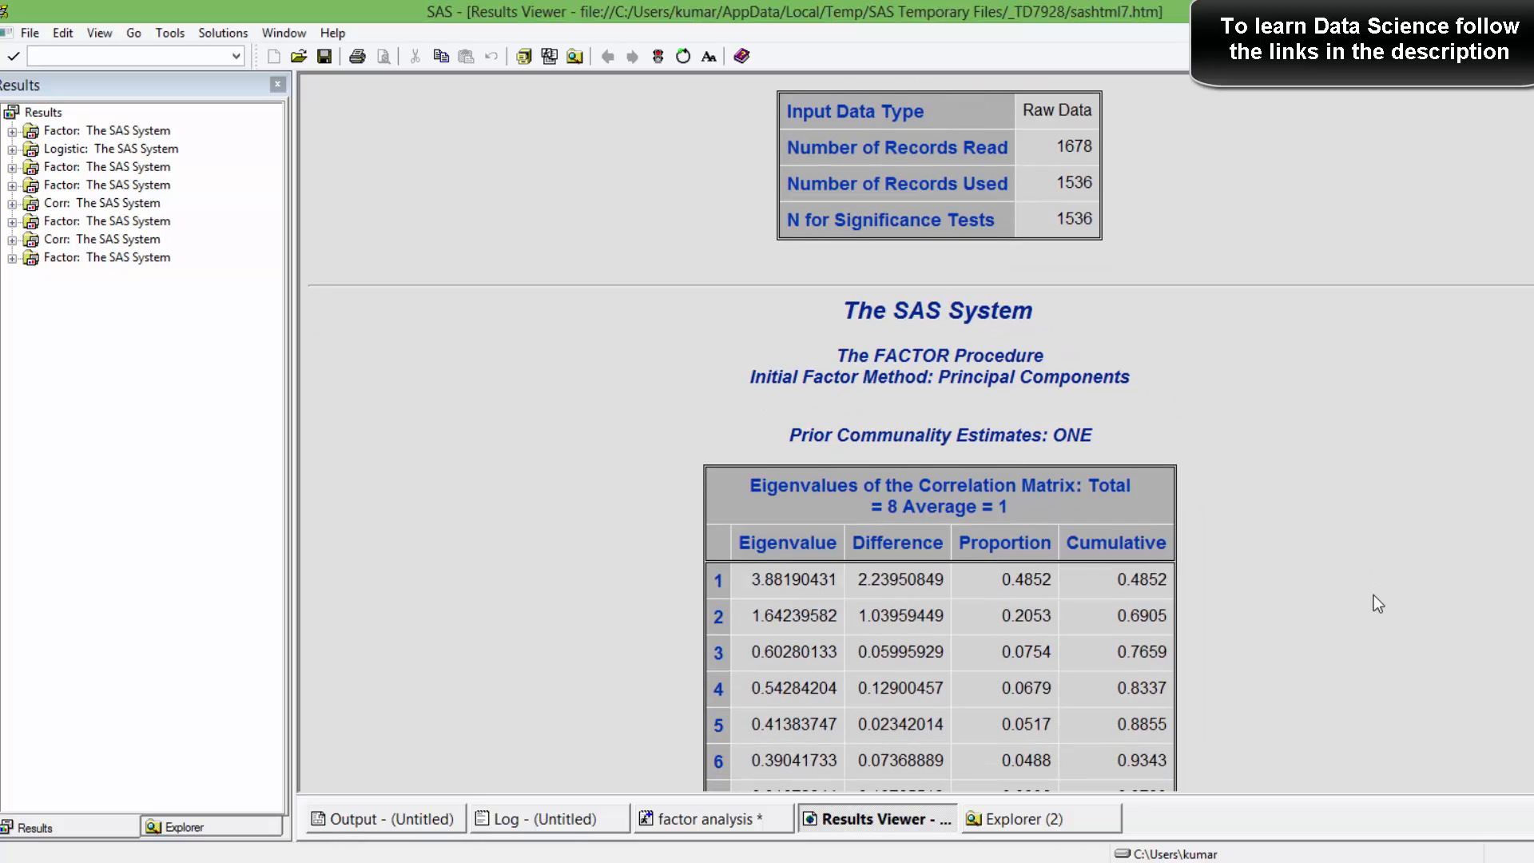
scroll(1373, 594, down, 7)
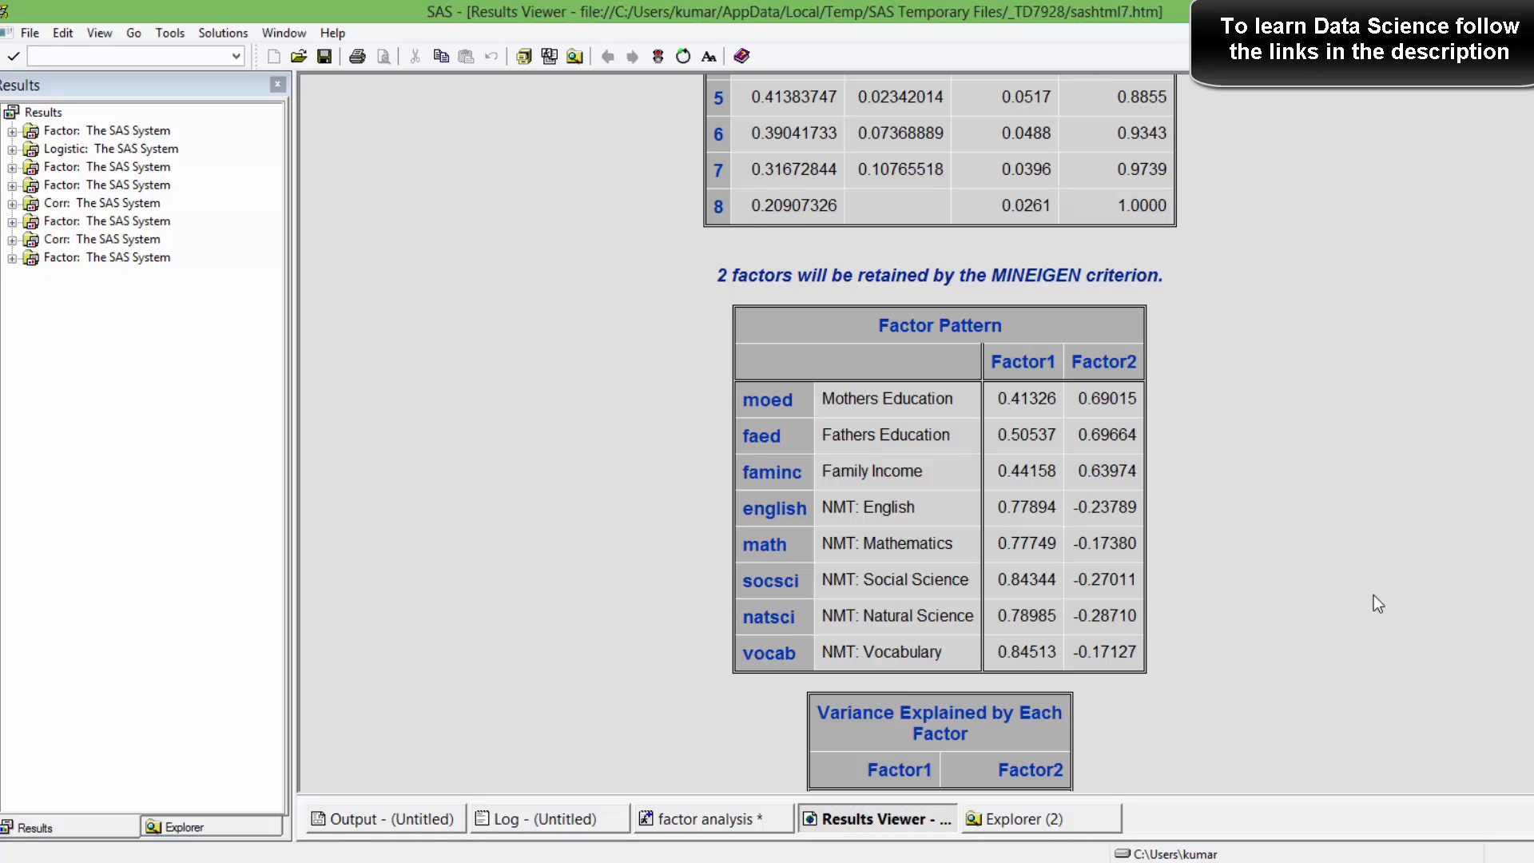
scroll(1373, 596, down, 3)
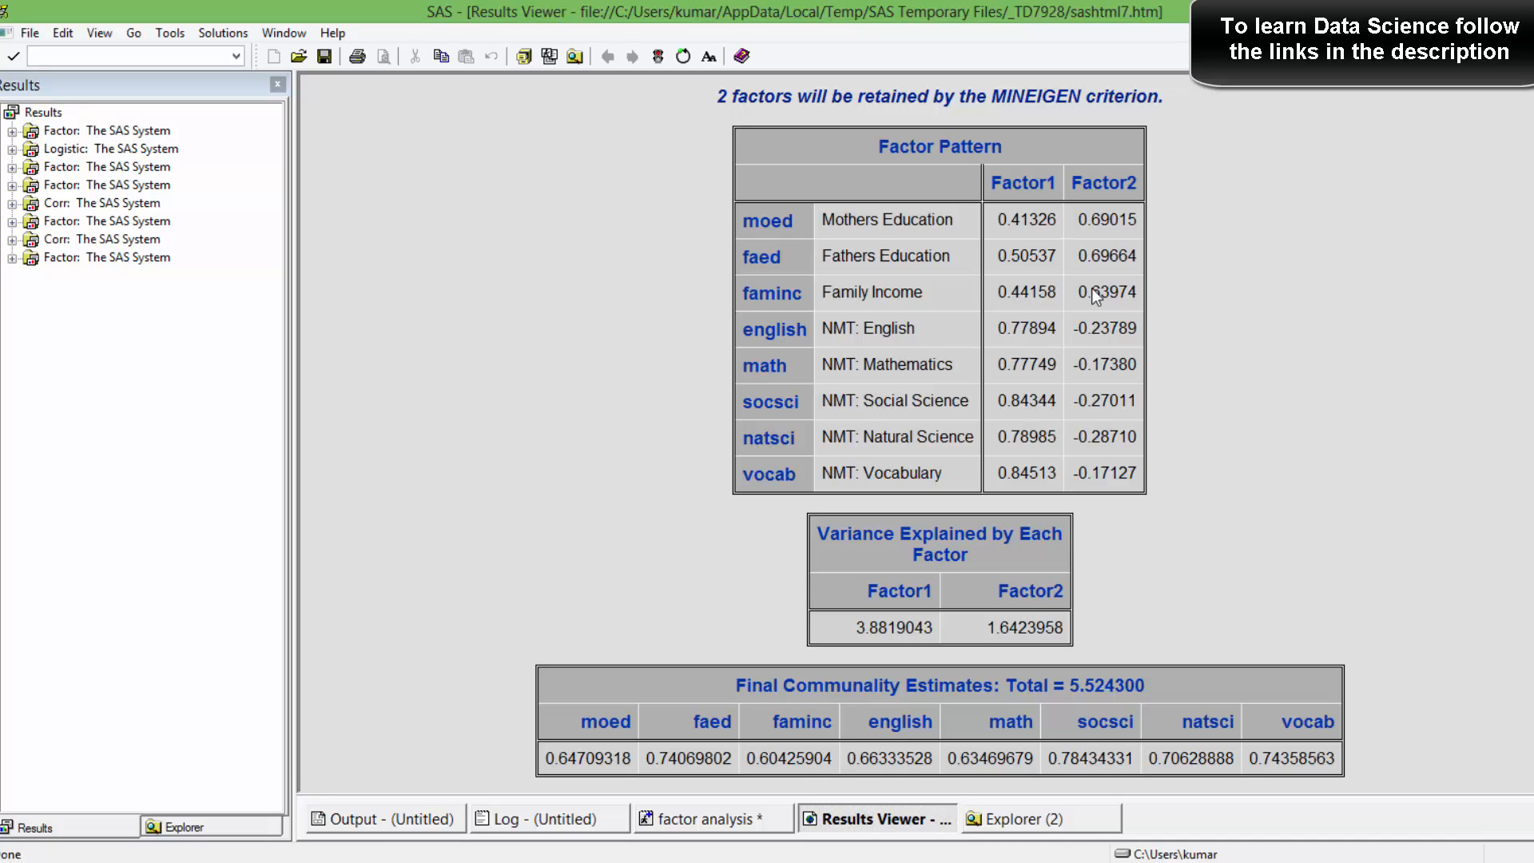
Step: Add the line "Mother ed = .41 * Factor1 + .6*Factor2" below the sub-topics inside the program's header comment
click(759, 831)
click(723, 688)
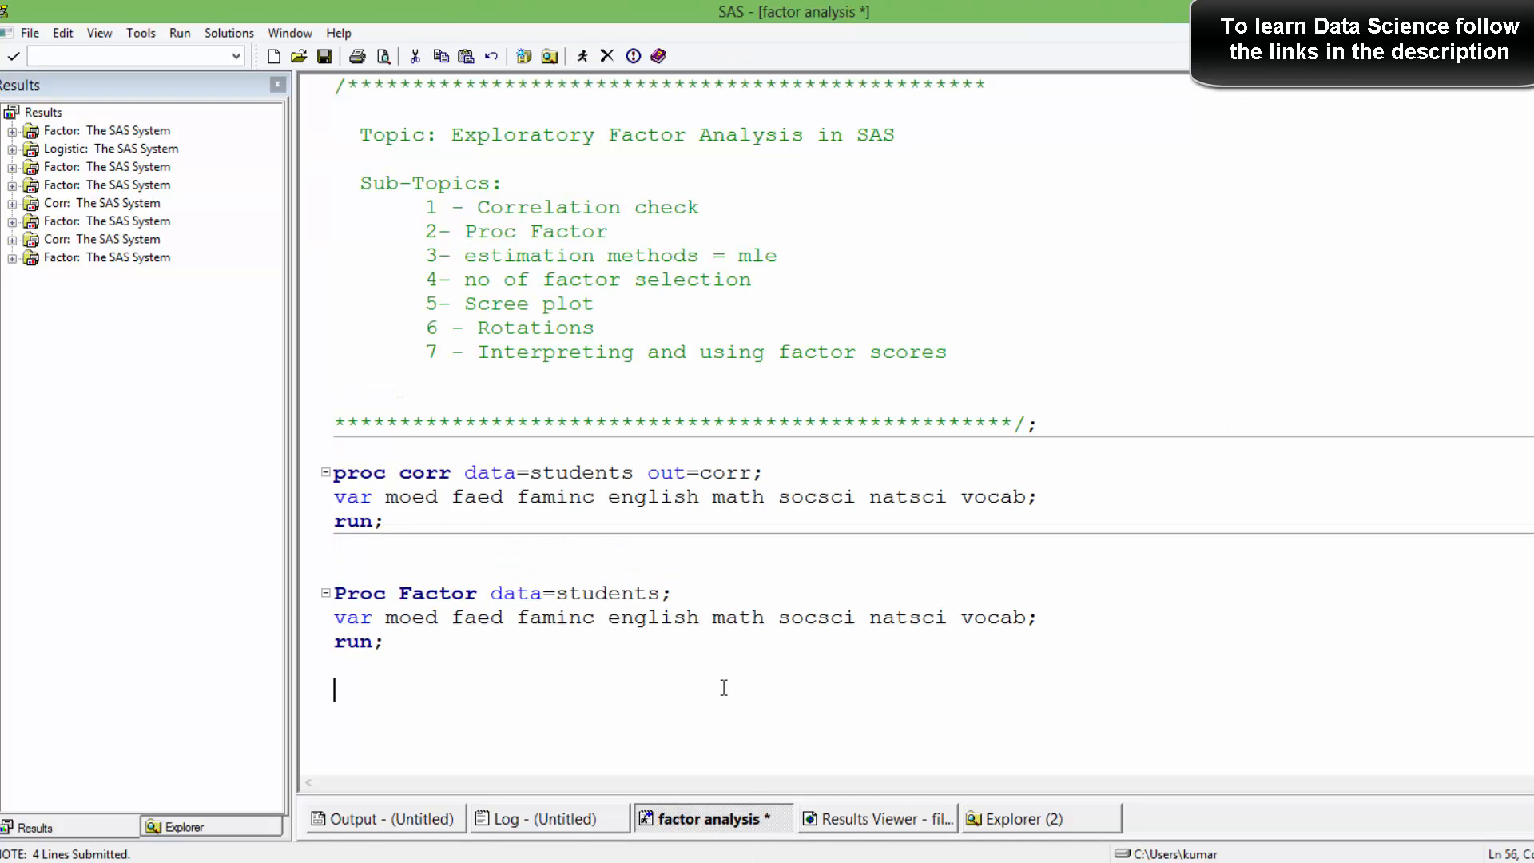
click(1016, 373)
key(Return)
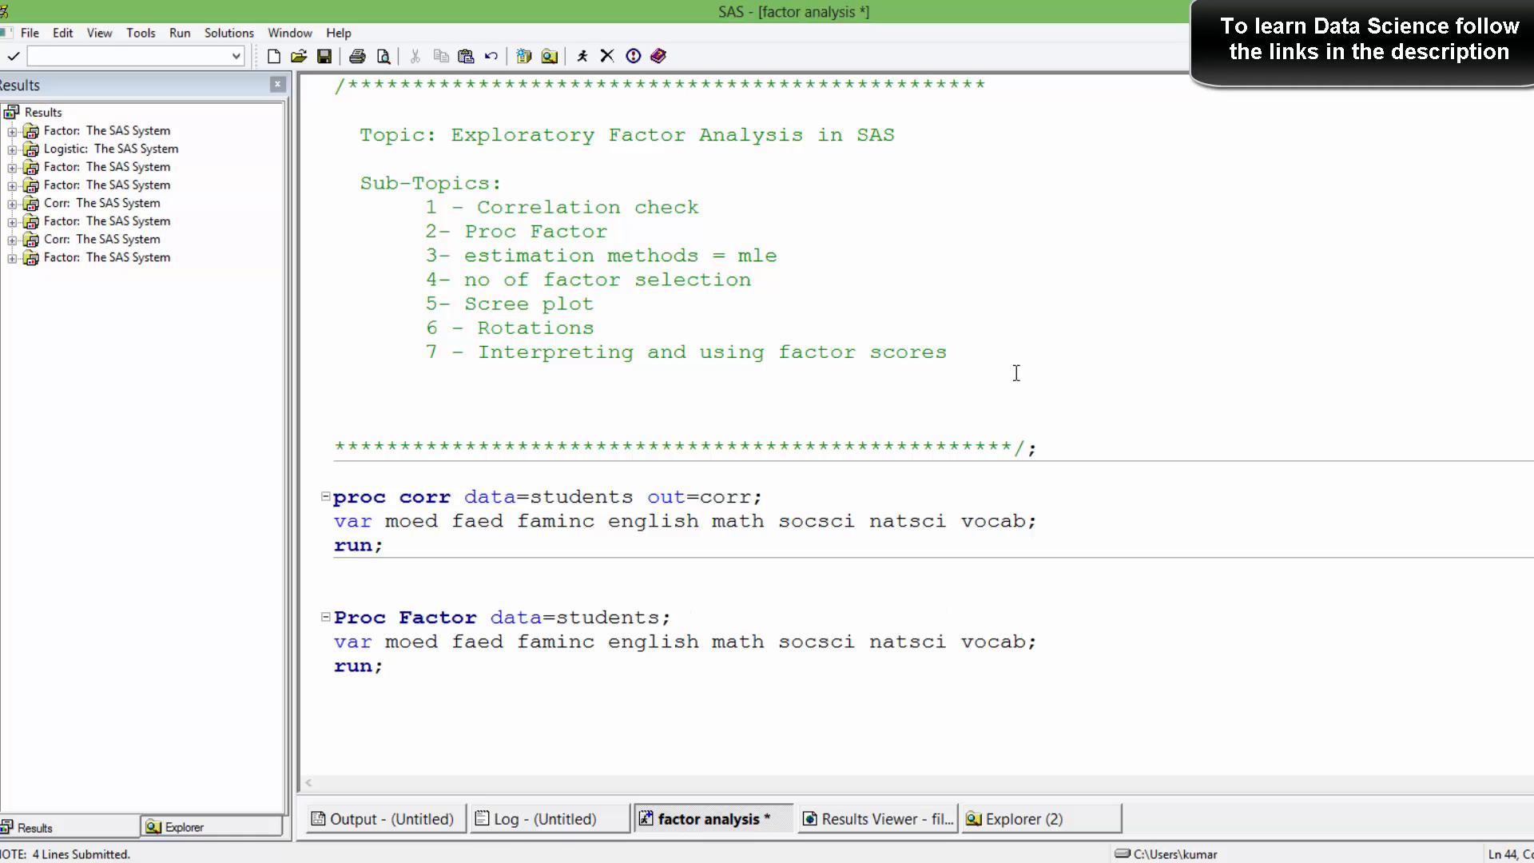
text(Mother ed = .41 )
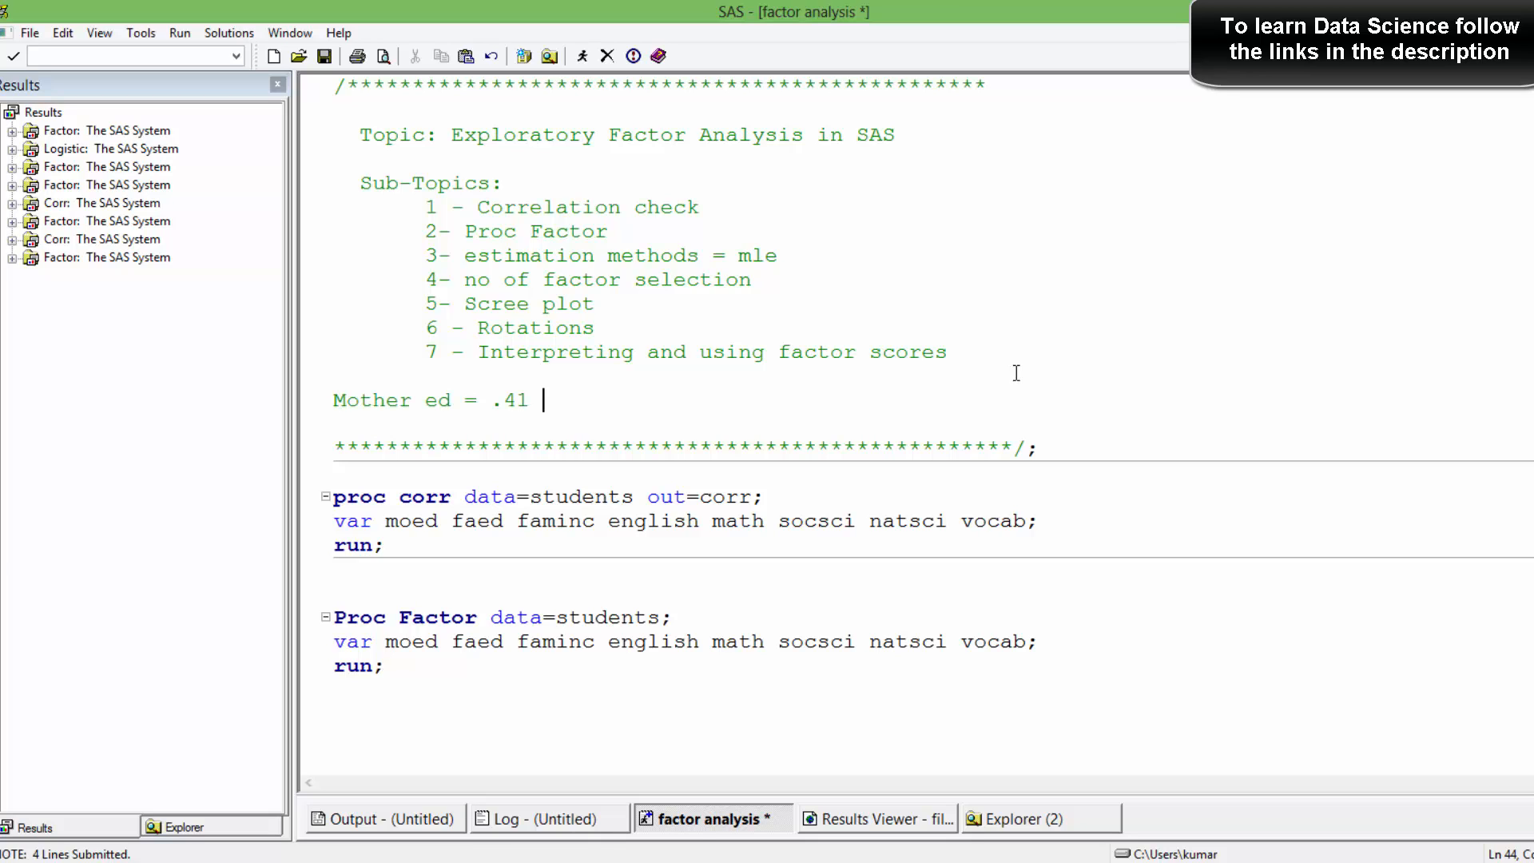
text(* Factor1 + .6*Fa)
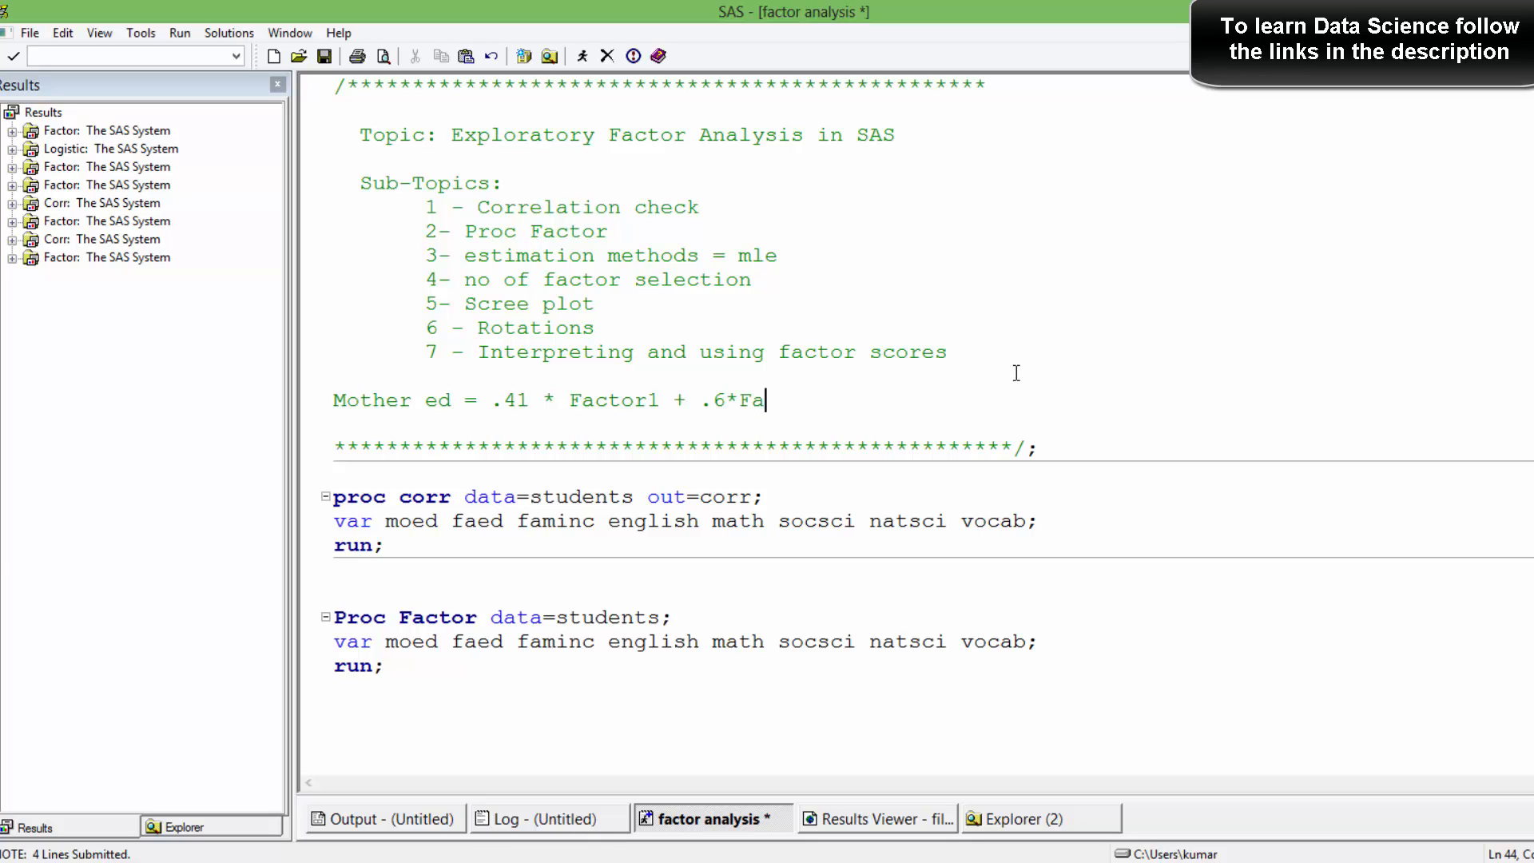
text(ctor2)
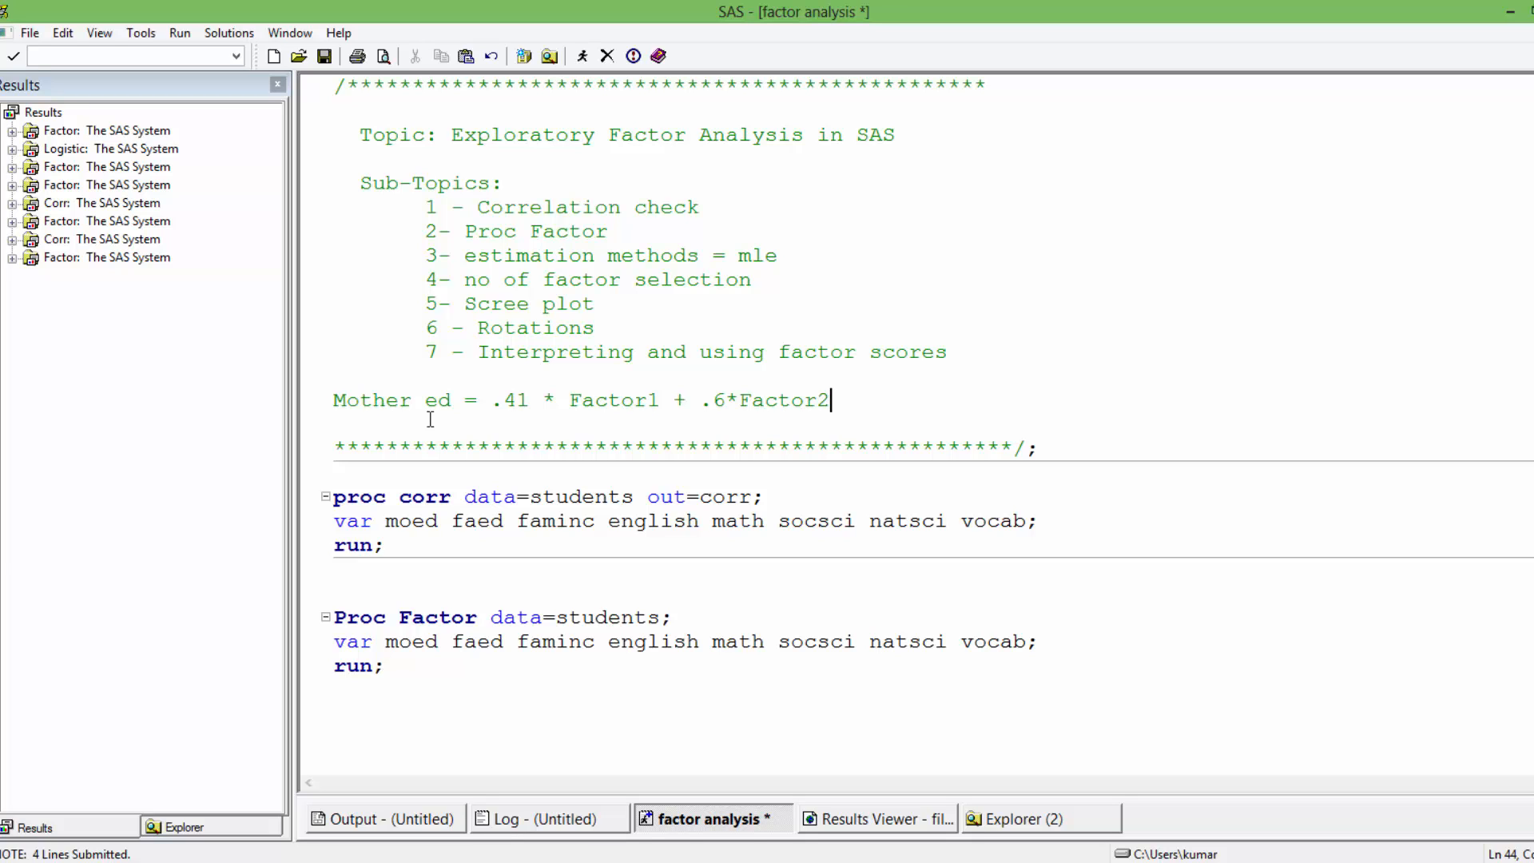
Step: Compare the Factor1 and Factor2 loadings of moed, faed and faminc with those of the five NMT variables in the factor pattern results
click(869, 822)
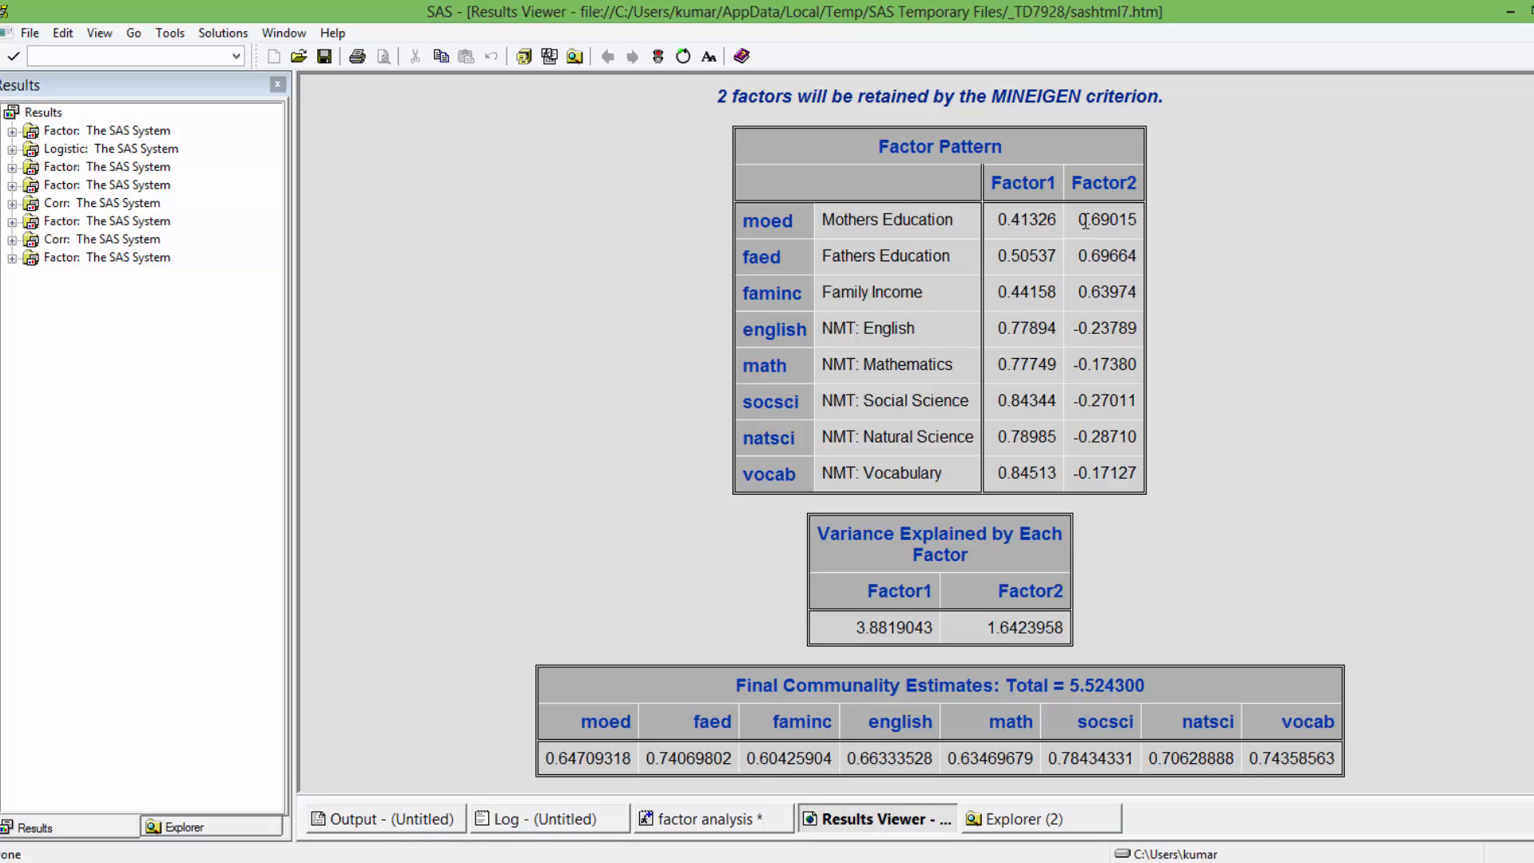
drag(1075, 218, 1133, 226)
drag(1129, 231, 1132, 254)
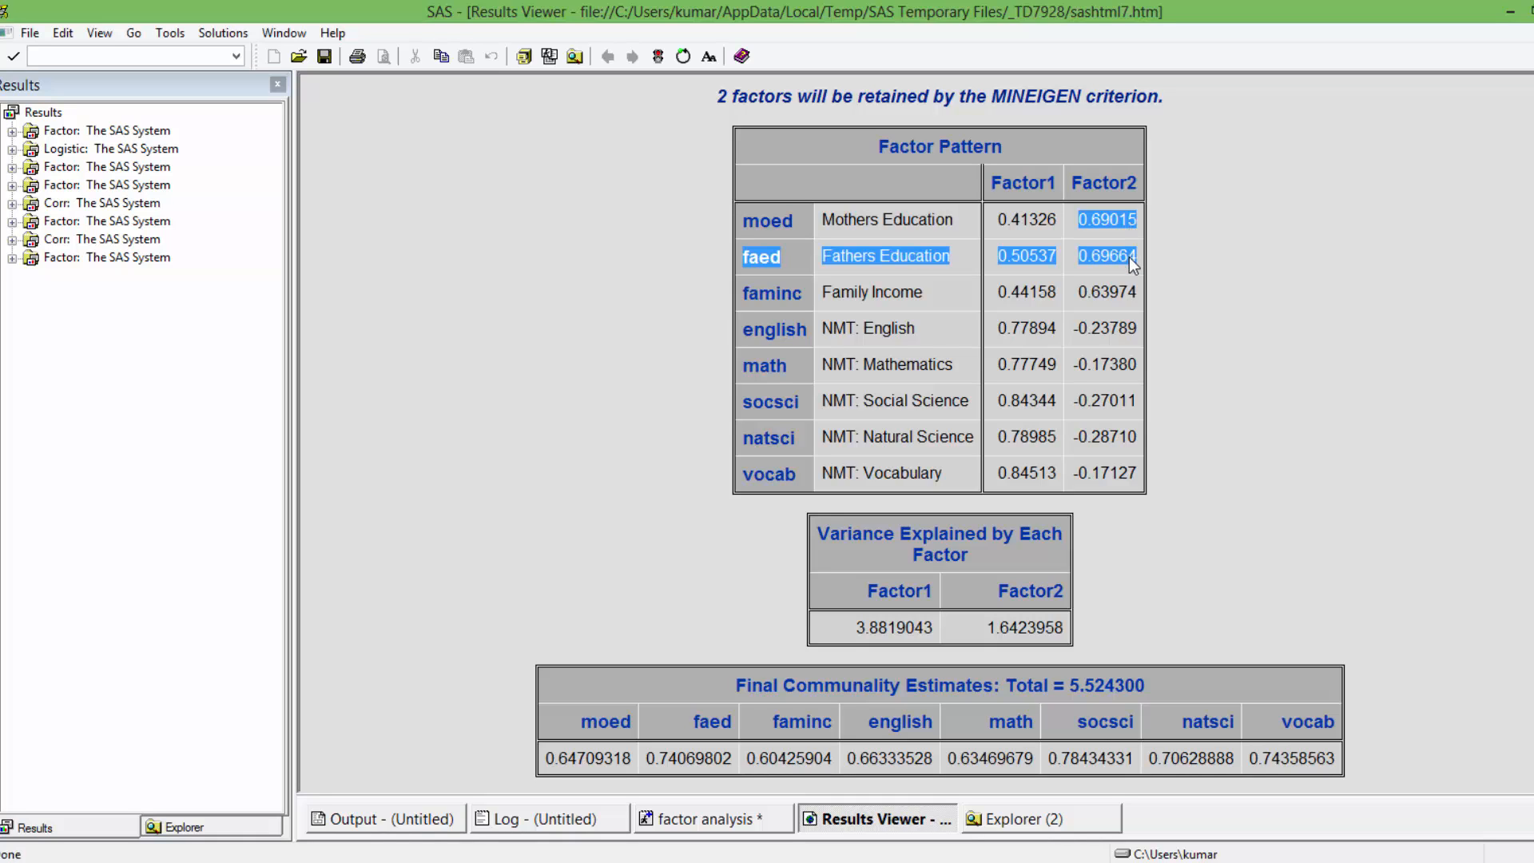
click(1106, 262)
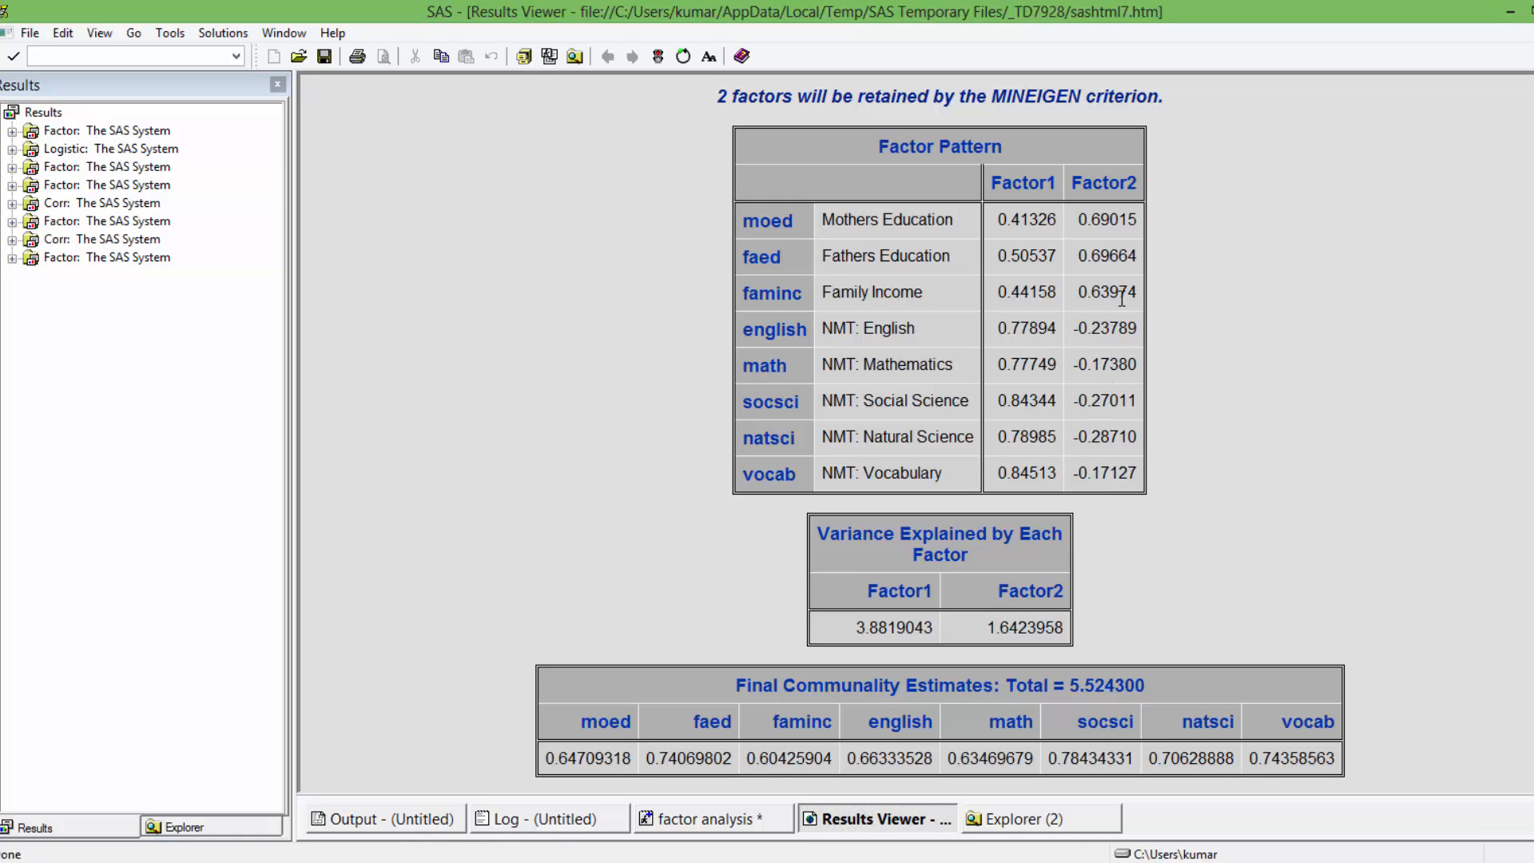
drag(1056, 286, 734, 222)
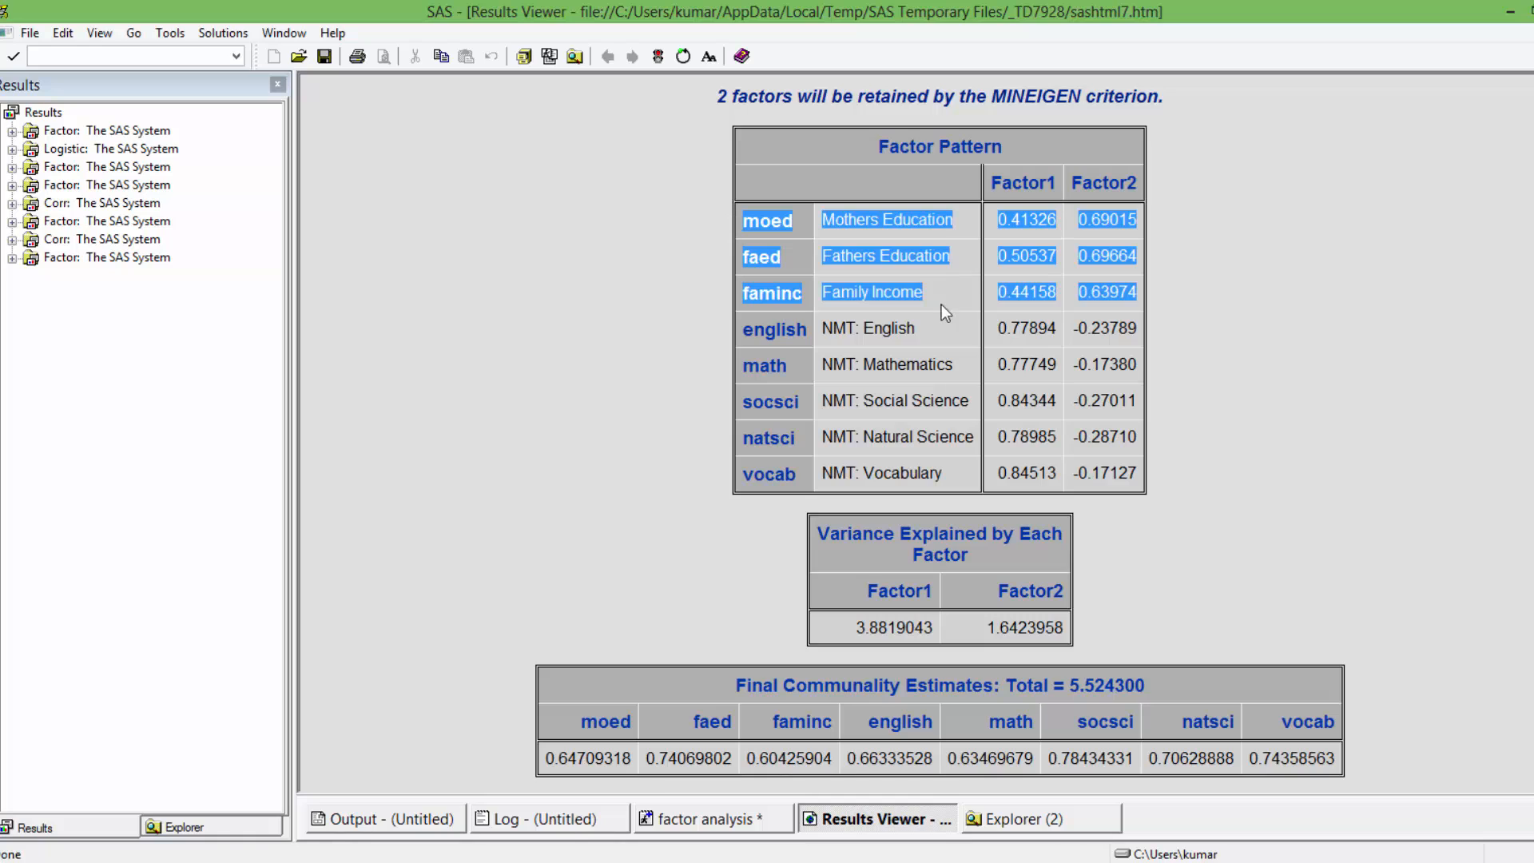
click(1006, 337)
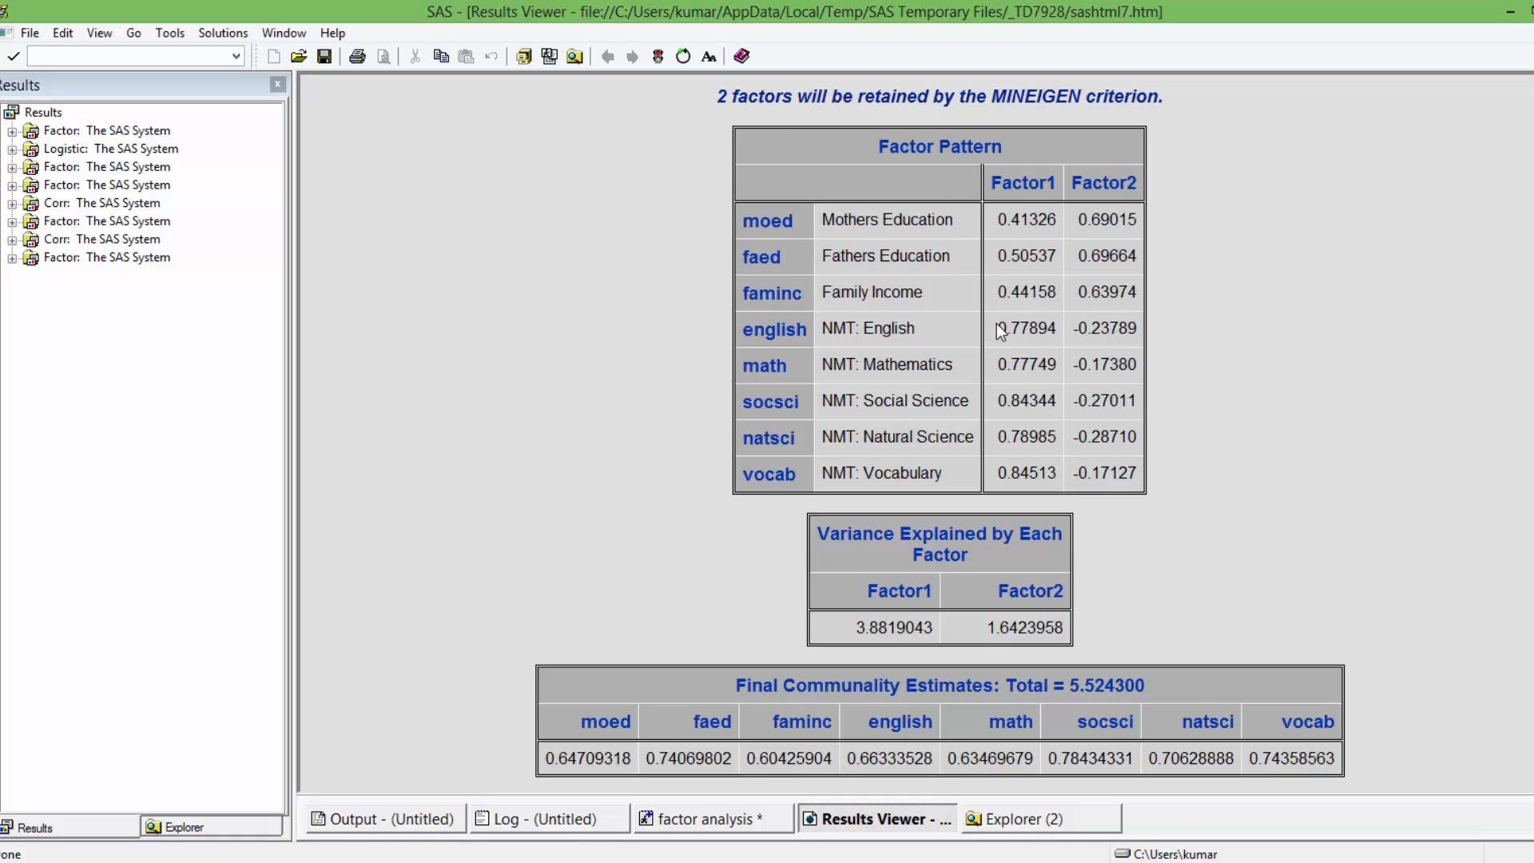
drag(1000, 332, 1125, 486)
click(1067, 447)
drag(1003, 329, 1132, 485)
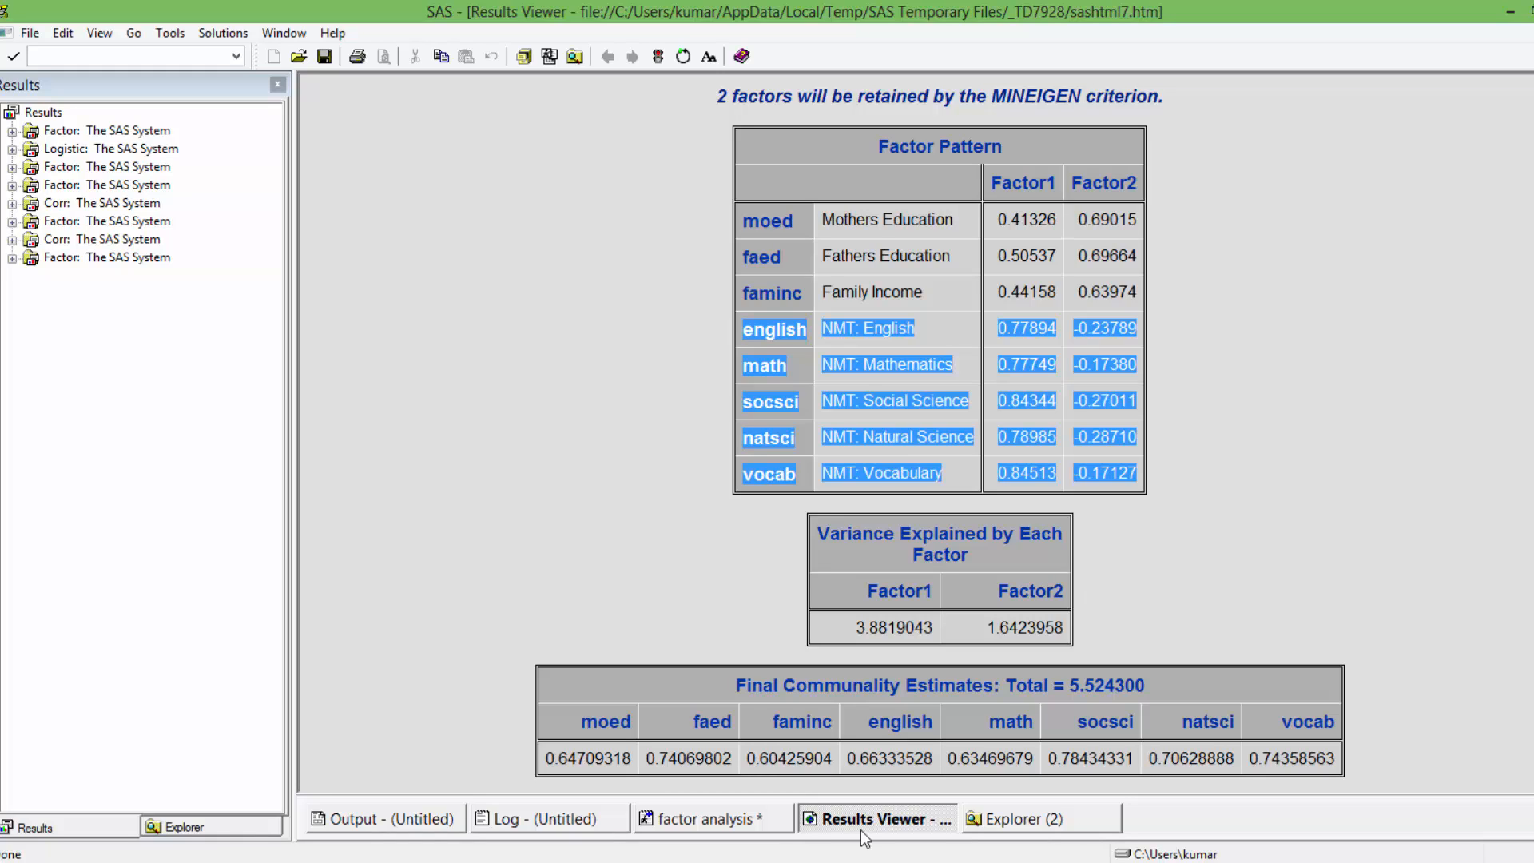
Step: Add the option nfactor=2 to the Proc Factor statement in the factor analysis program
click(731, 822)
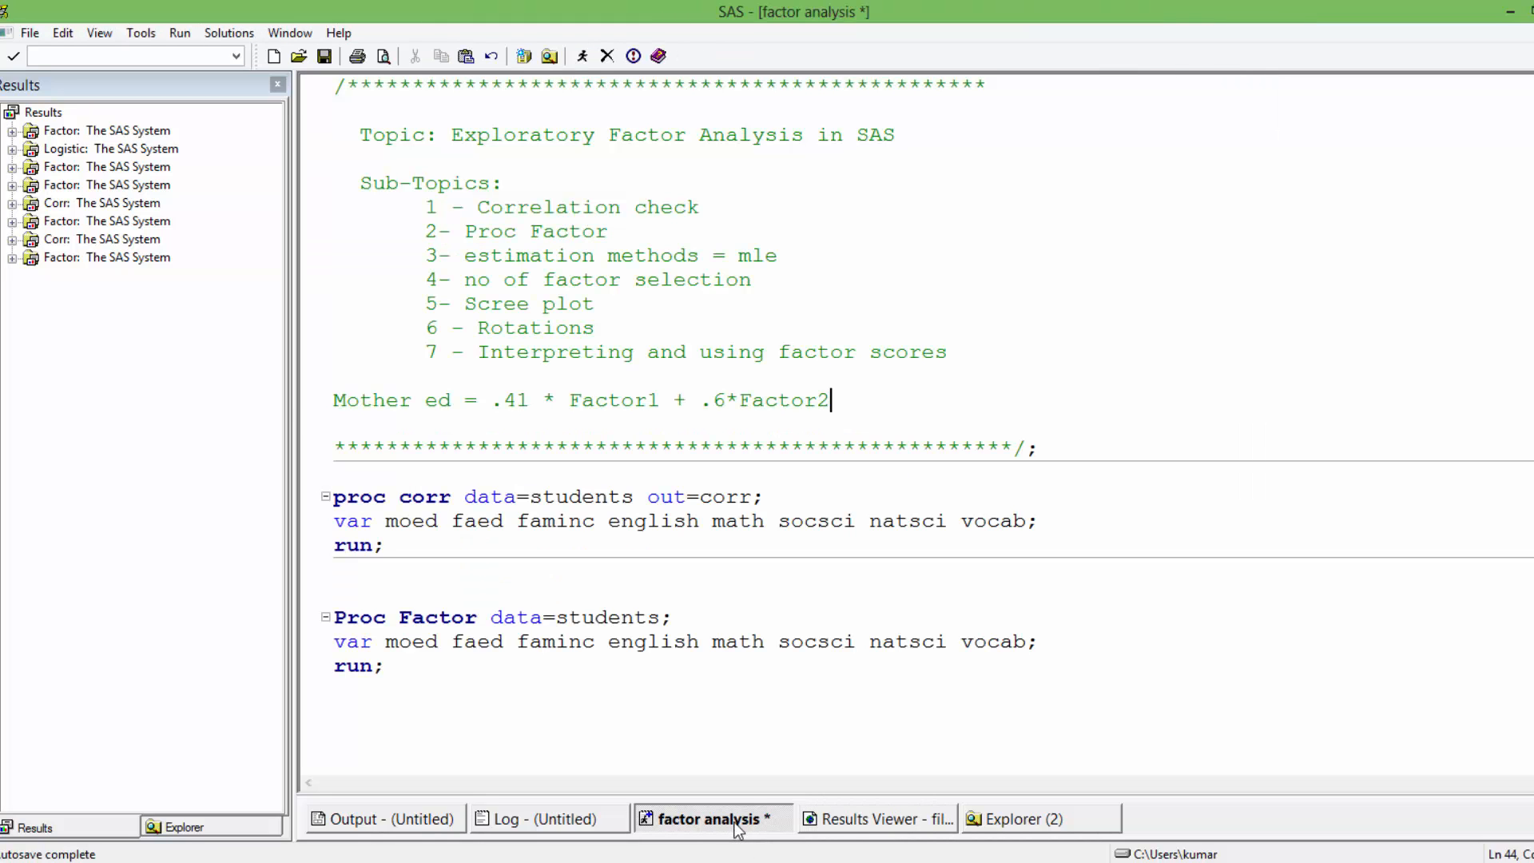
click(896, 699)
scroll(1055, 682, down, 3)
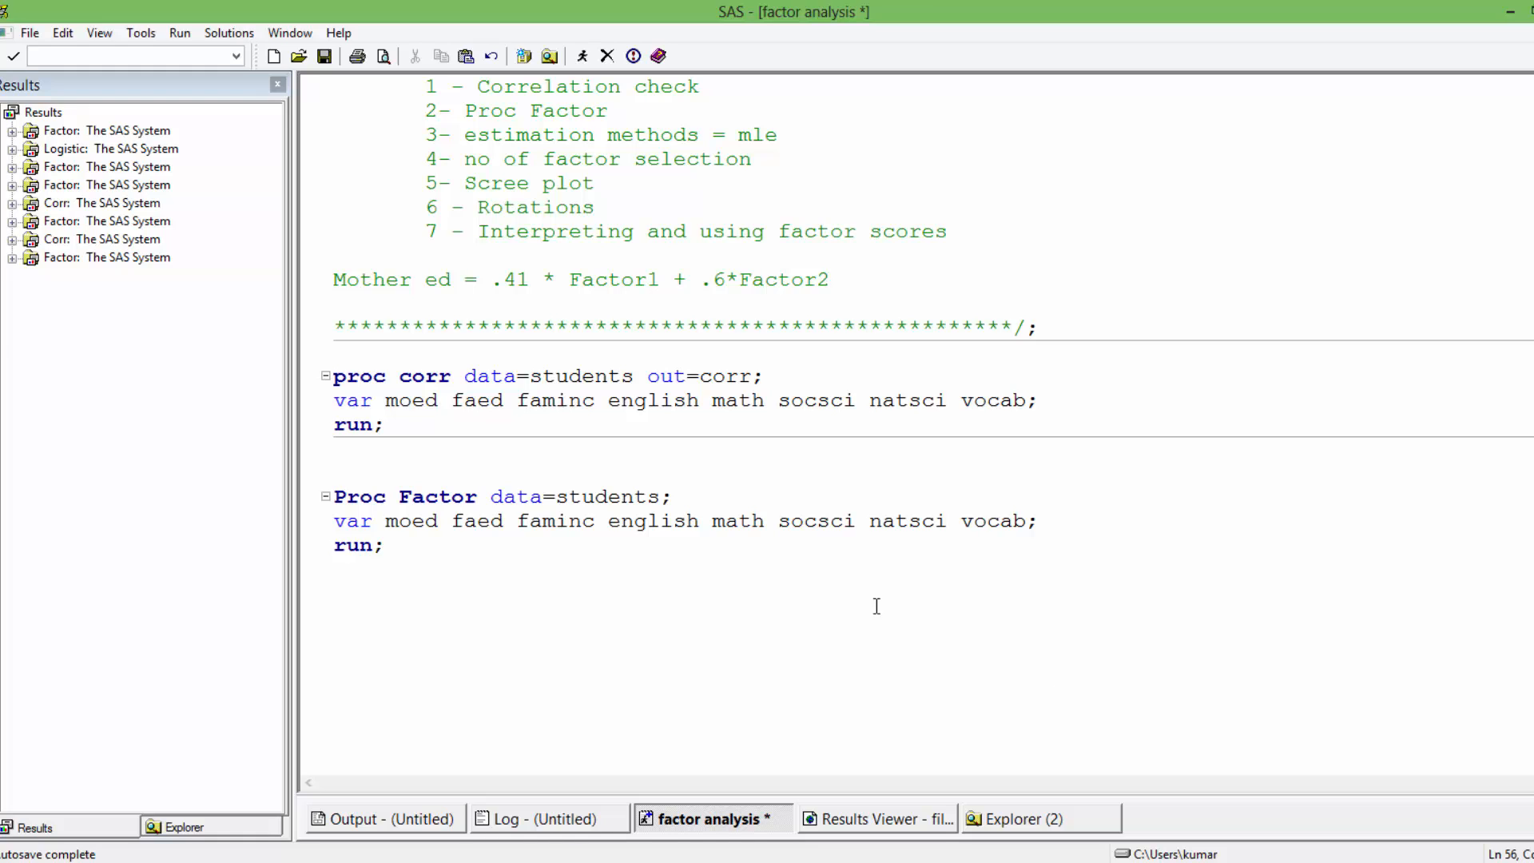
click(661, 497)
text(nfactor=2)
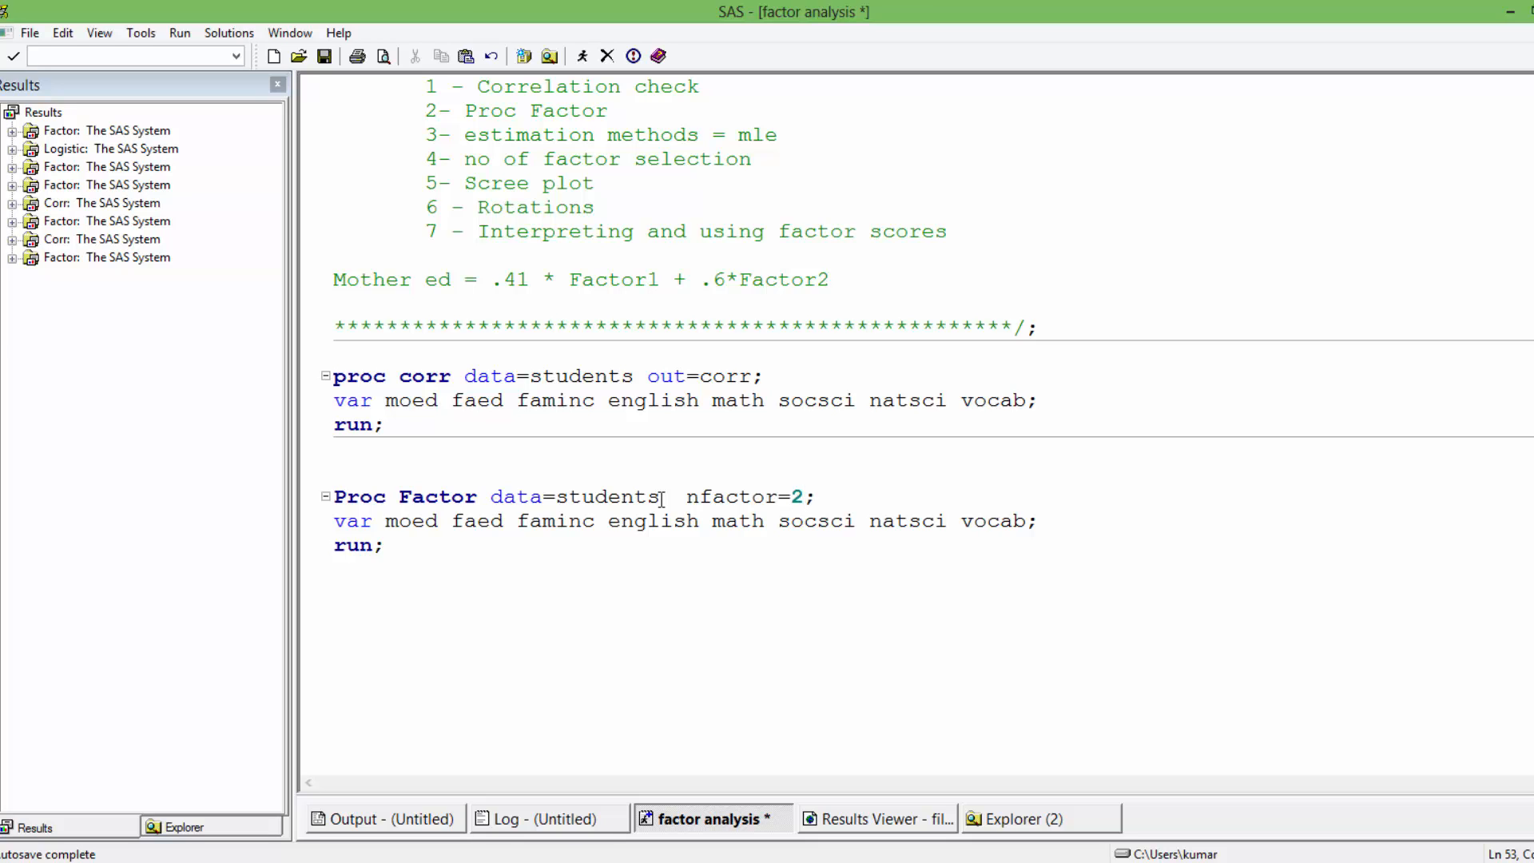
click(791, 605)
Step: Change the nfactor option of the Proc Factor statement to 3
click(807, 496)
key(shift+Left)
text(3)
Step: Run only the Proc Factor block with nfactor=3
click(640, 648)
key(shift+Up)
key(shift+Up)
key(shift+Up)
key(shift+Up)
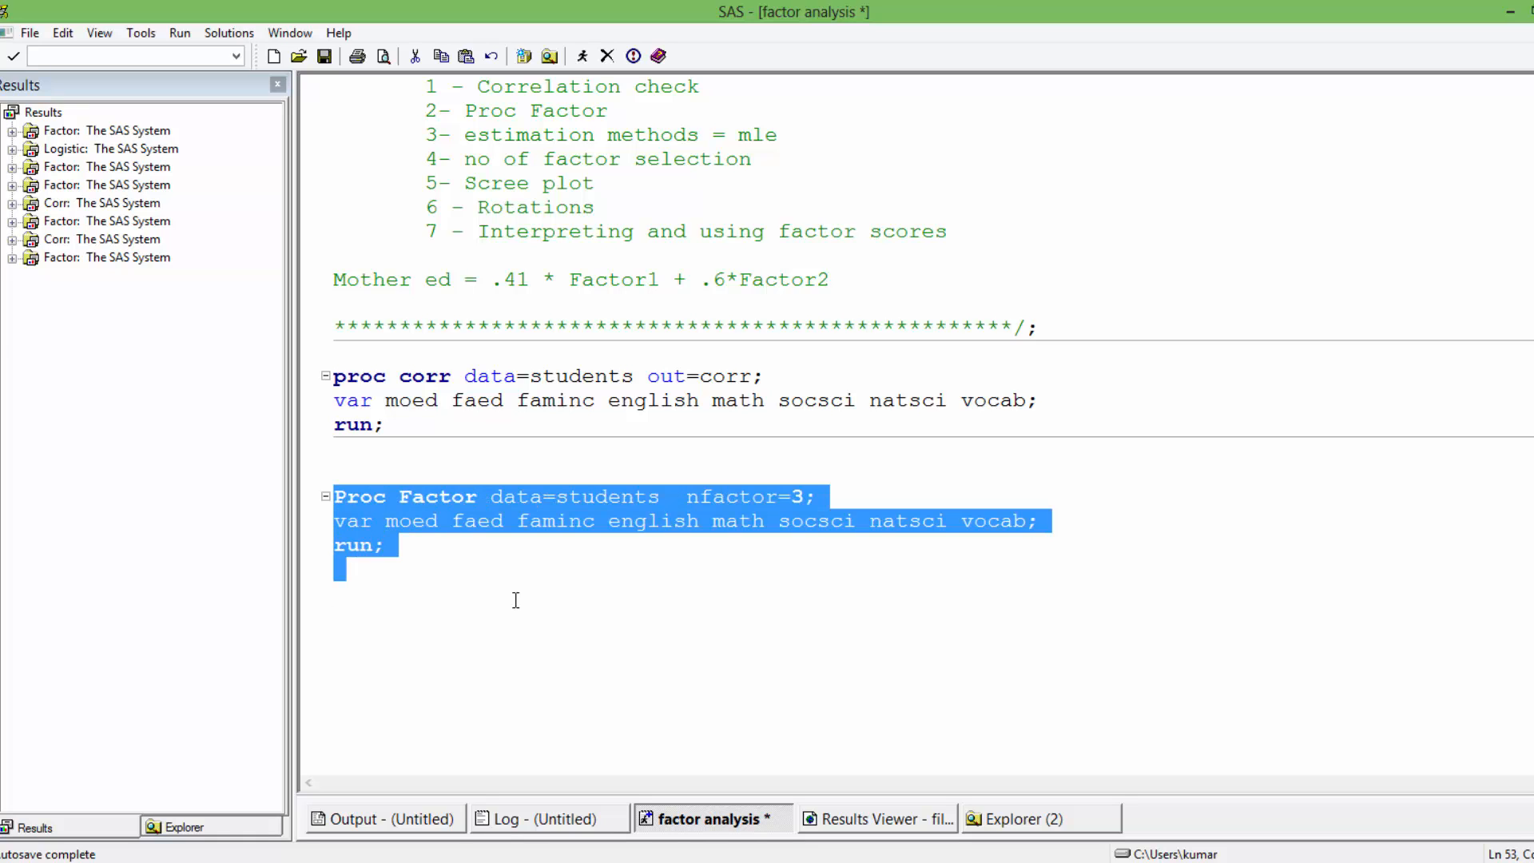
click(582, 56)
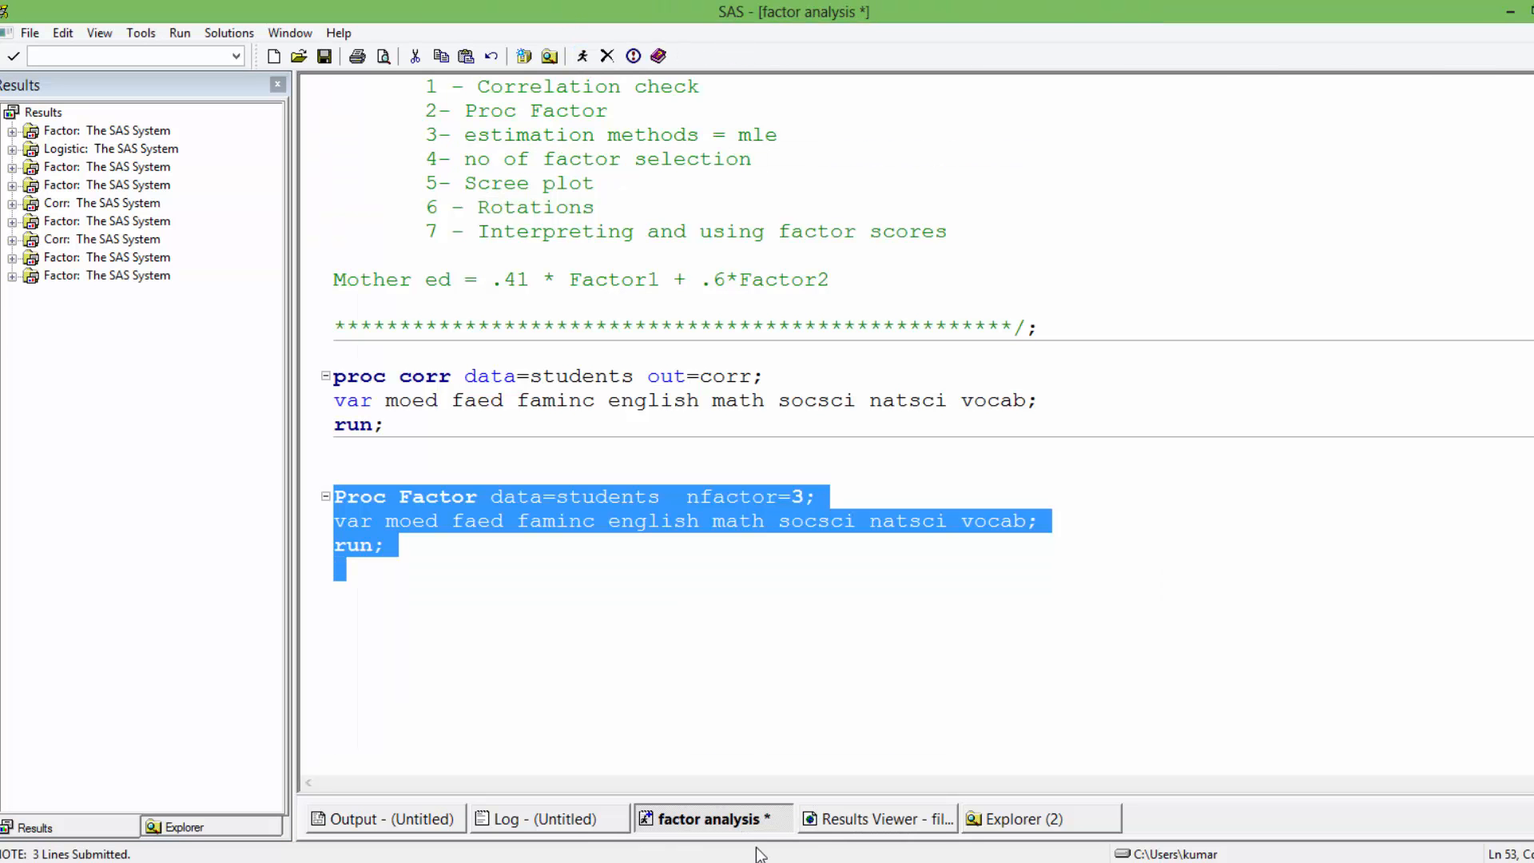
Step: Examine the eigenvalues and the Factor1, Factor2 and Factor3 loadings of all variables in the new factor pattern
click(571, 823)
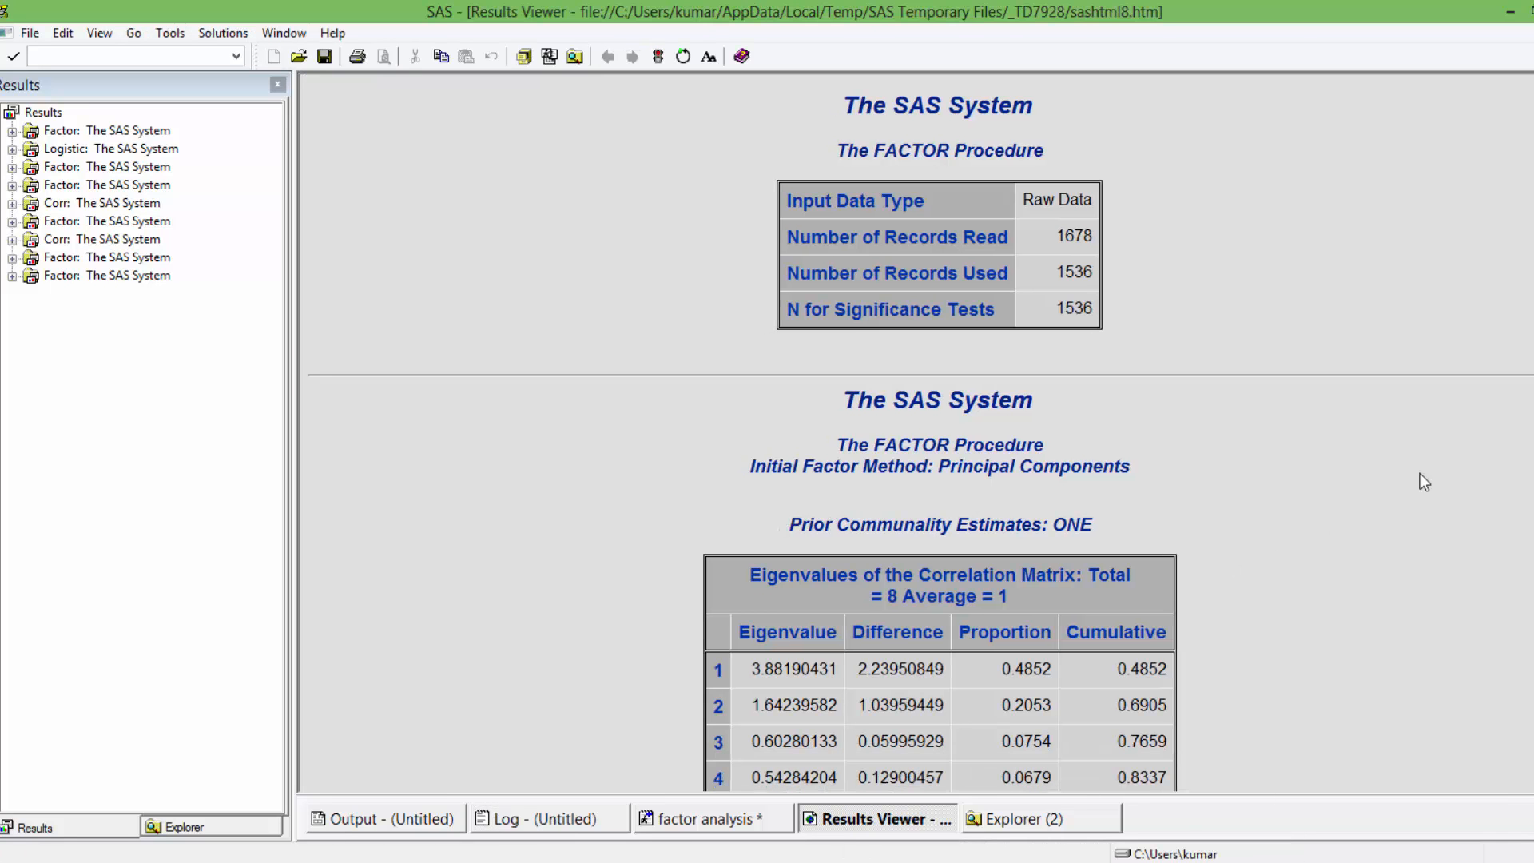
scroll(918, 432, down, 7)
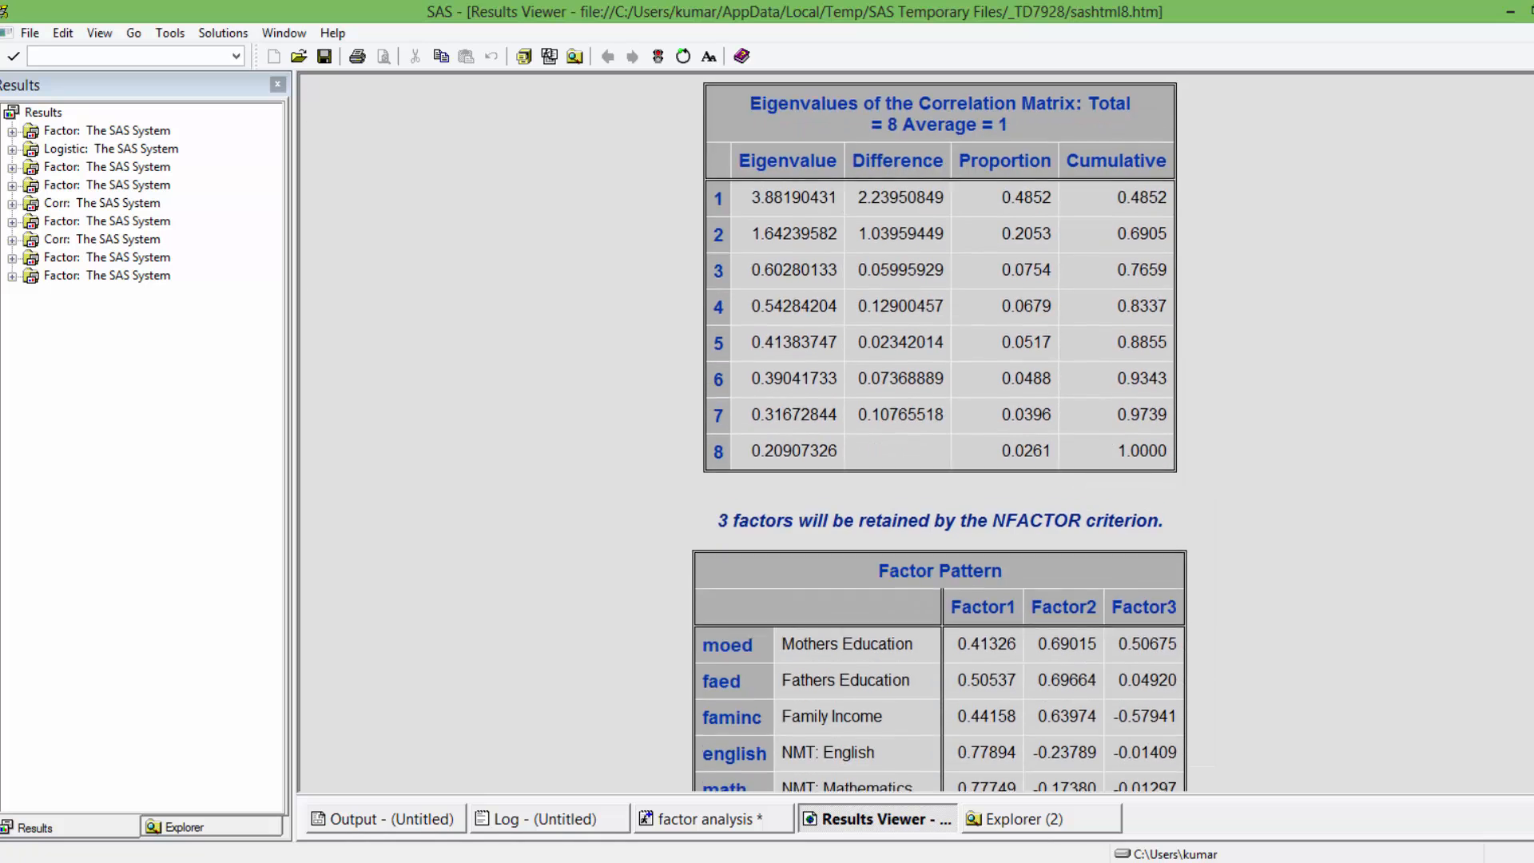
scroll(919, 431, down, 2)
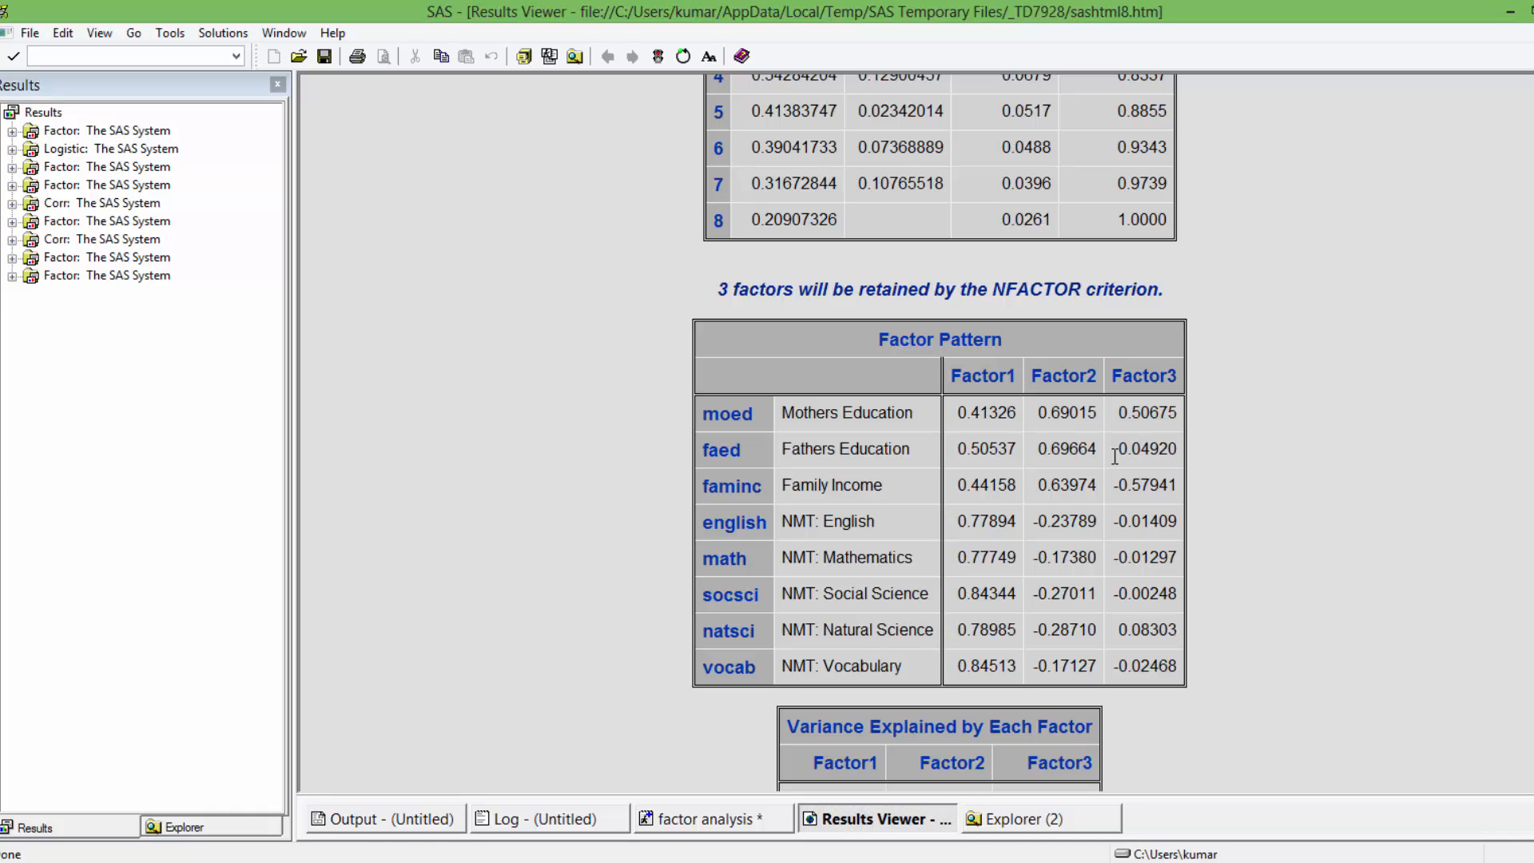
drag(716, 413, 1193, 694)
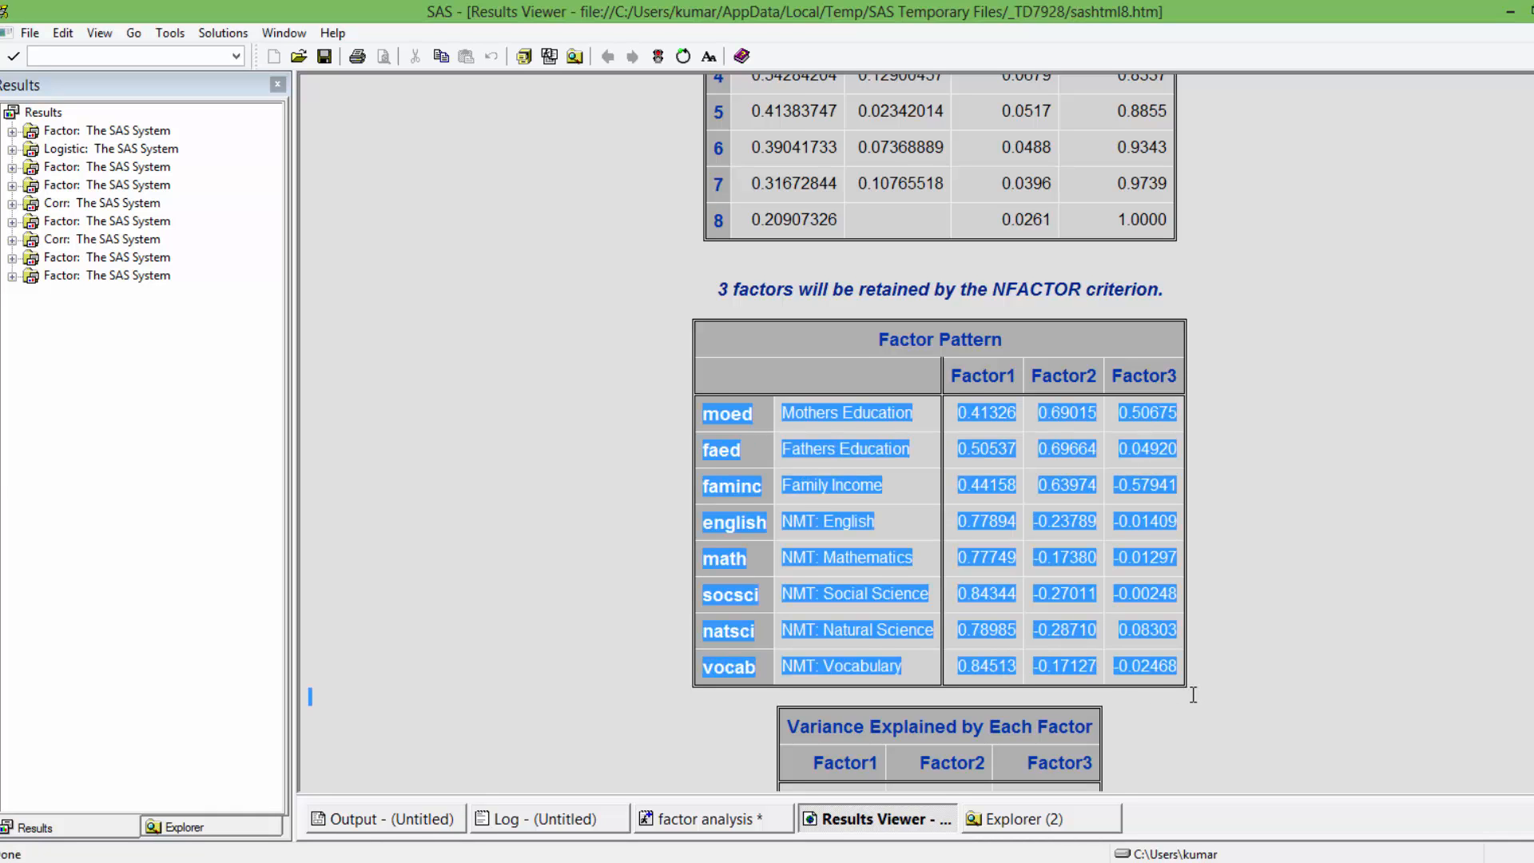
click(1292, 668)
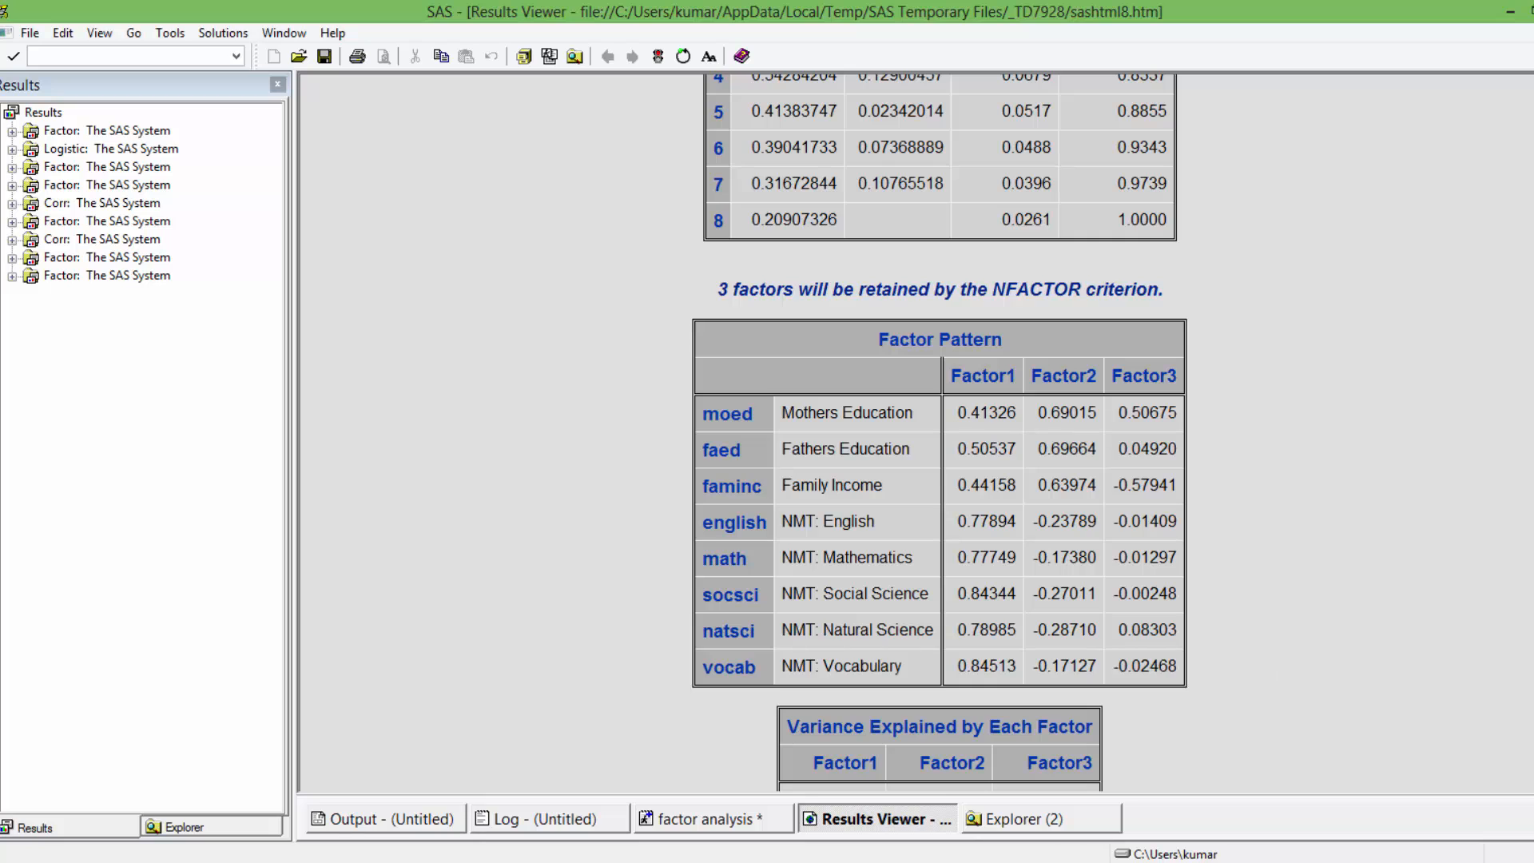
Step: Set the nfactor option of the Proc Factor statement back to 2 in the program
click(717, 819)
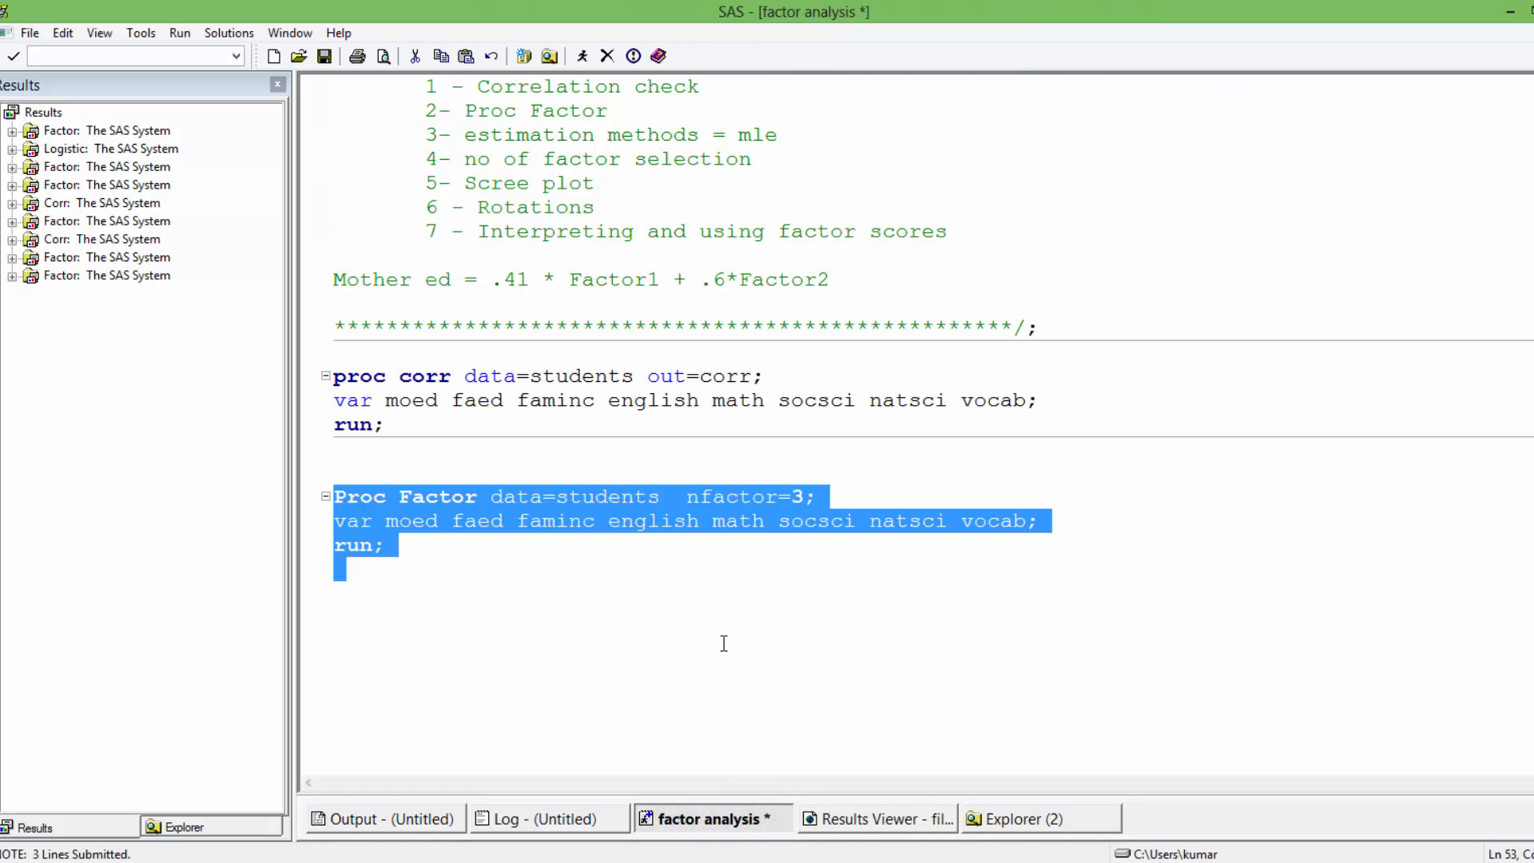
click(724, 643)
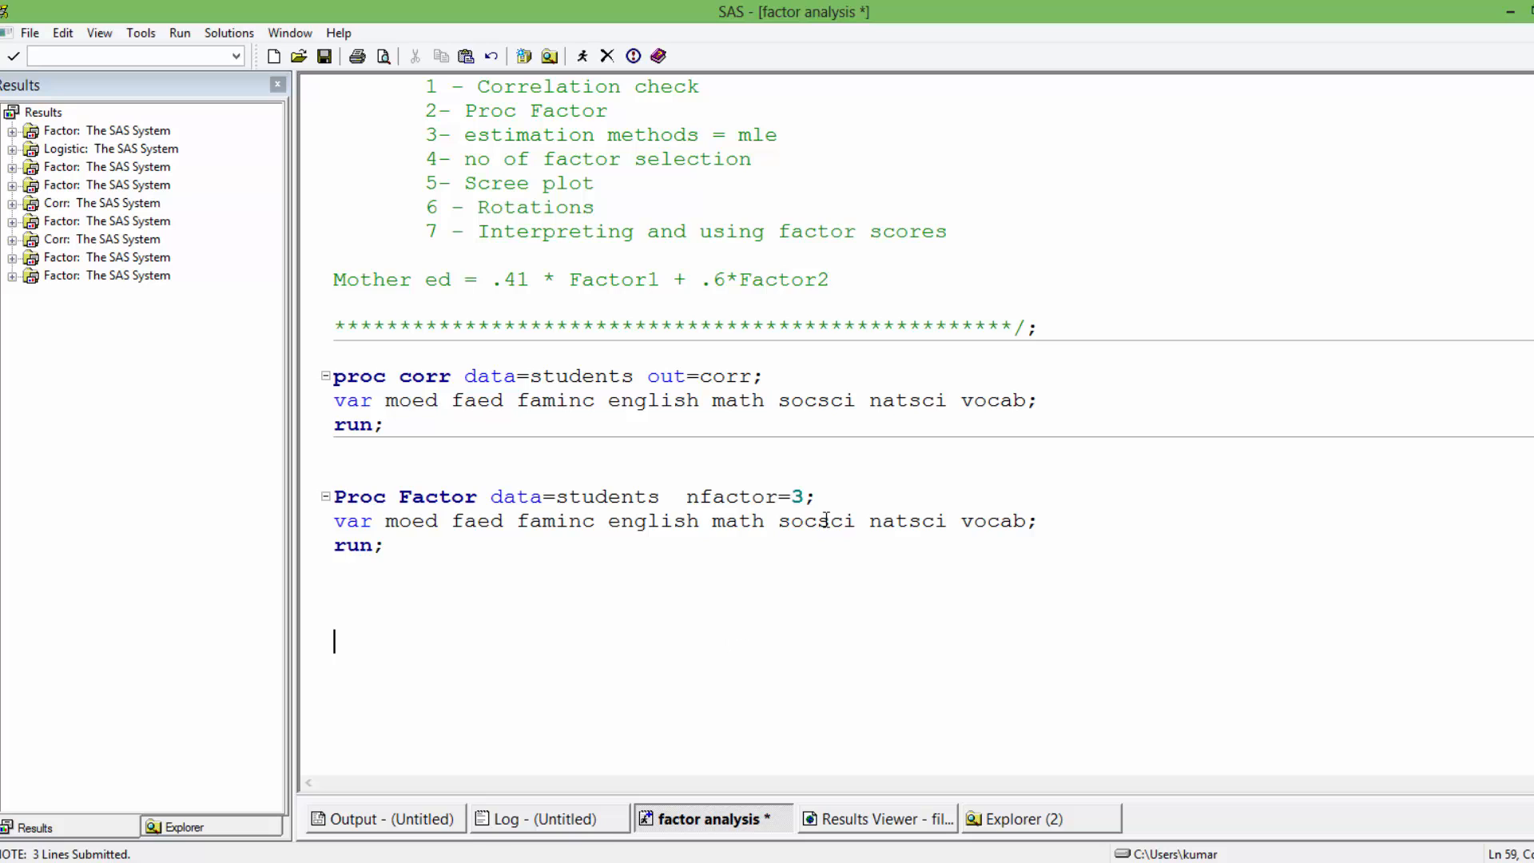
click(802, 490)
double_click(802, 490)
text(2)
click(777, 559)
Step: Add the scree option after nfactor=2 in the Proc Factor statement
click(810, 497)
text(scree plo)
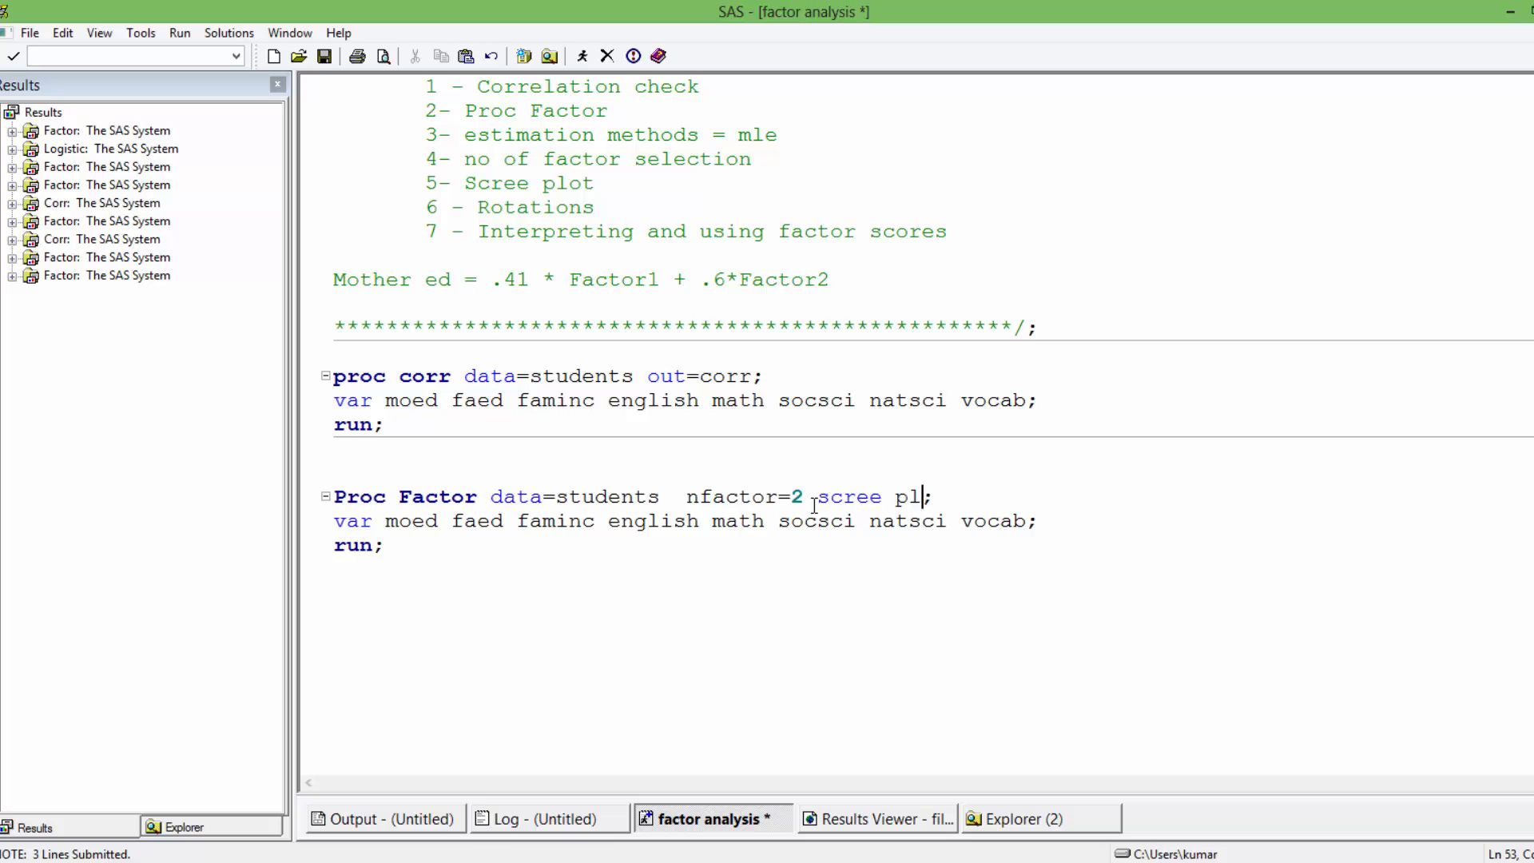
text(t)
click(849, 546)
click(949, 499)
key(BackSpace)
key(BackSpace)
key(BackSpace)
key(BackSpace)
key(BackSpace)
Step: Run only the Proc Factor block with the nfactor=2 and scree options
click(455, 585)
shift+click(370, 463)
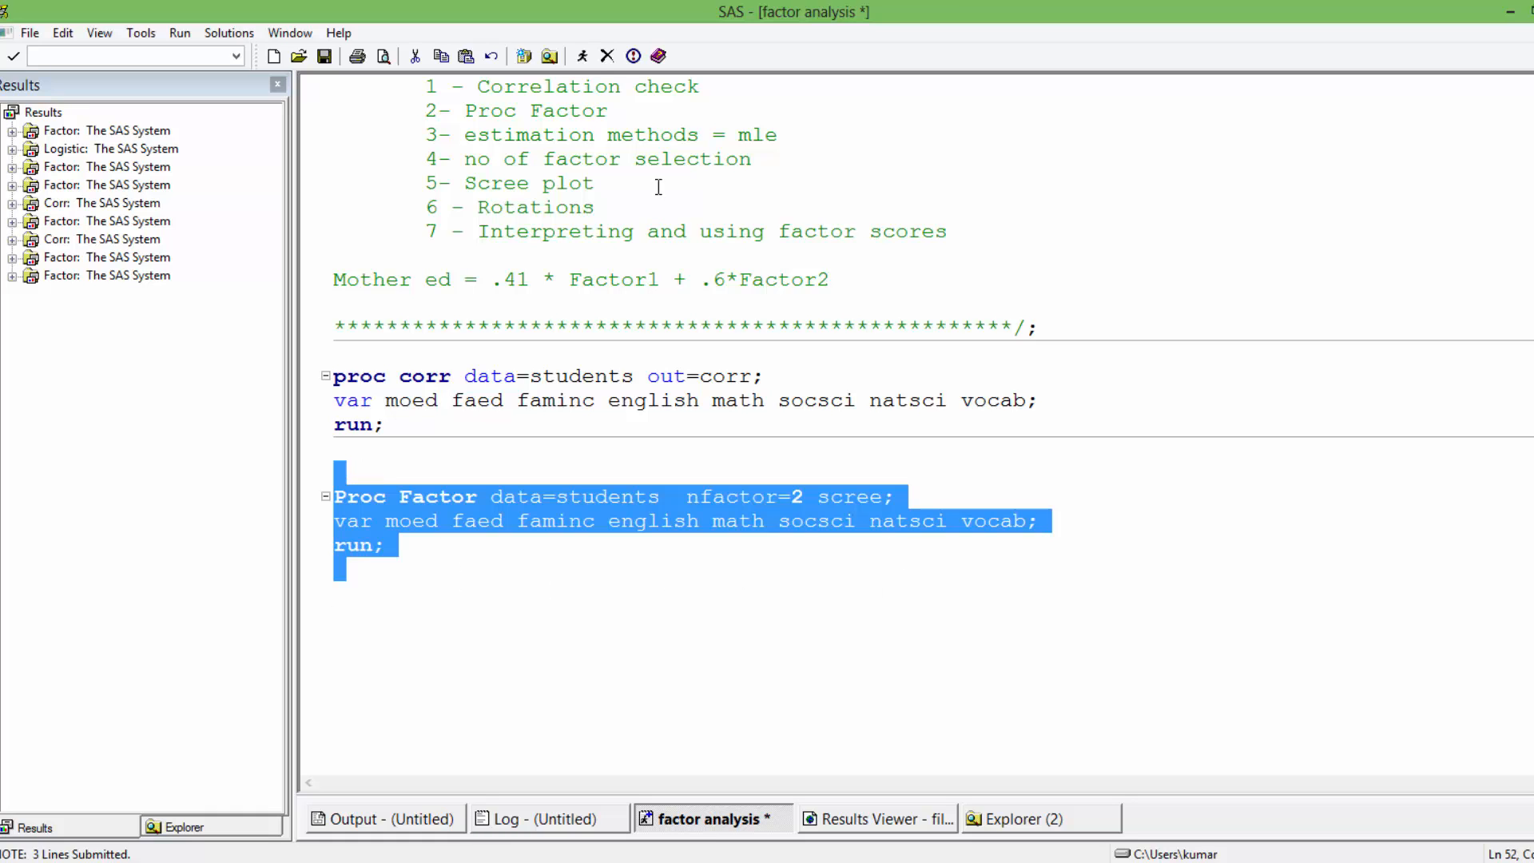
click(584, 57)
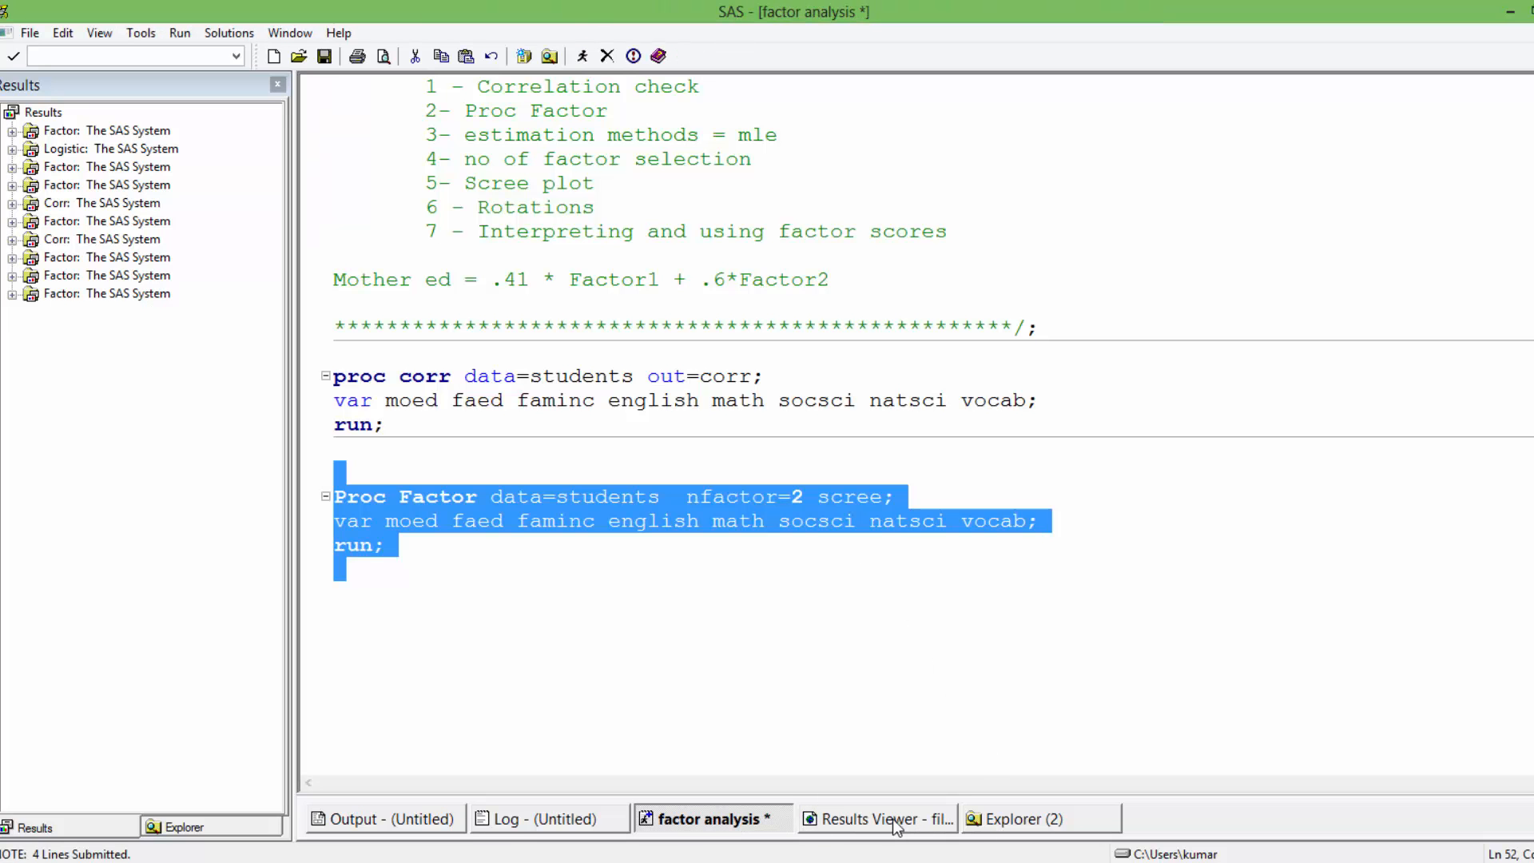
Step: Examine the new FACTOR procedure results, following the Scree Plot of Eigenvalues from its first point to its last
click(875, 820)
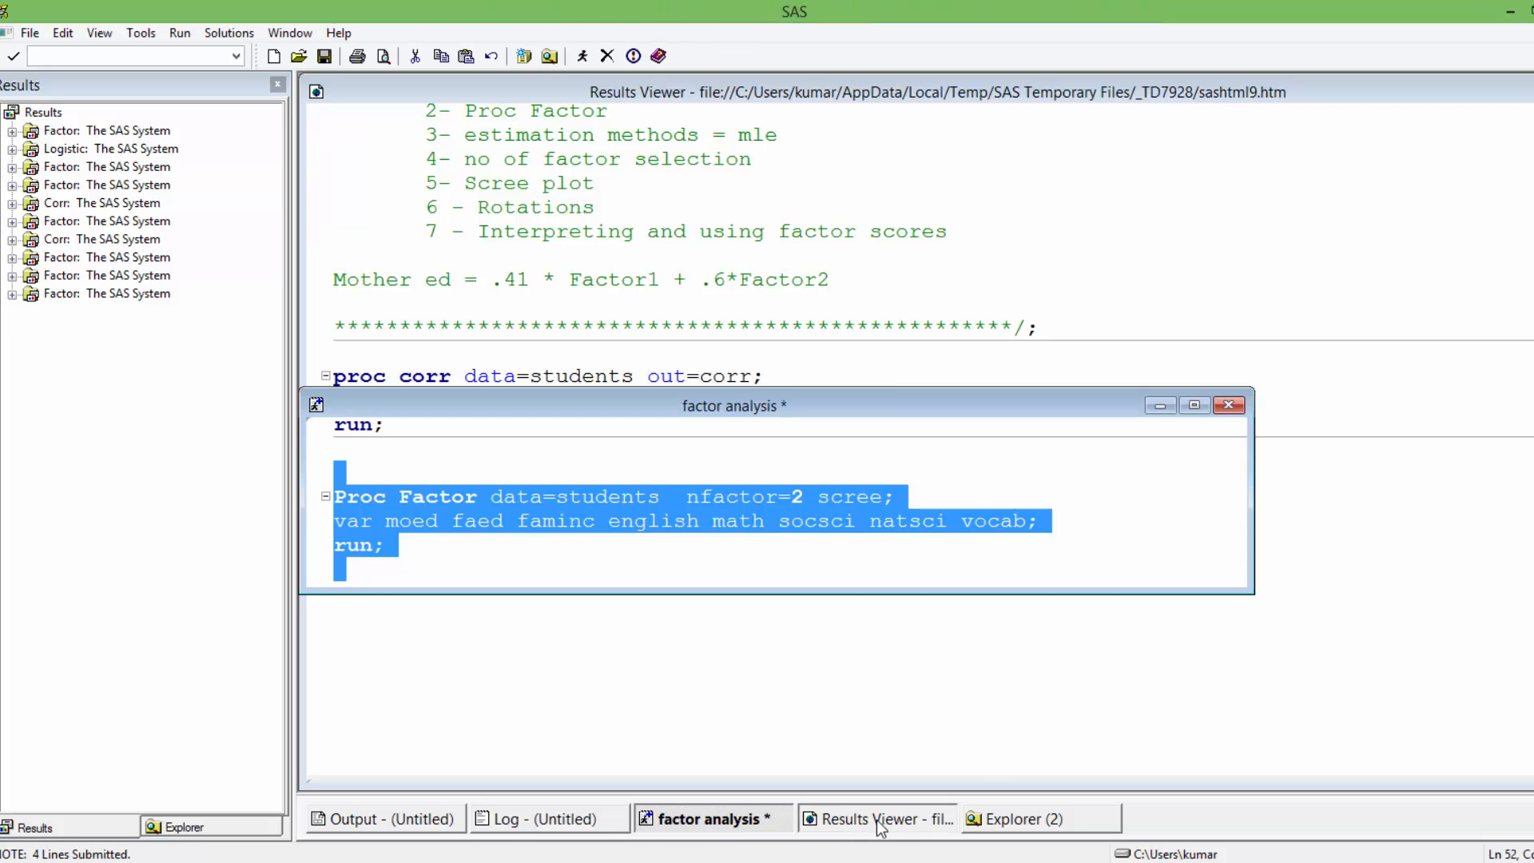
click(876, 820)
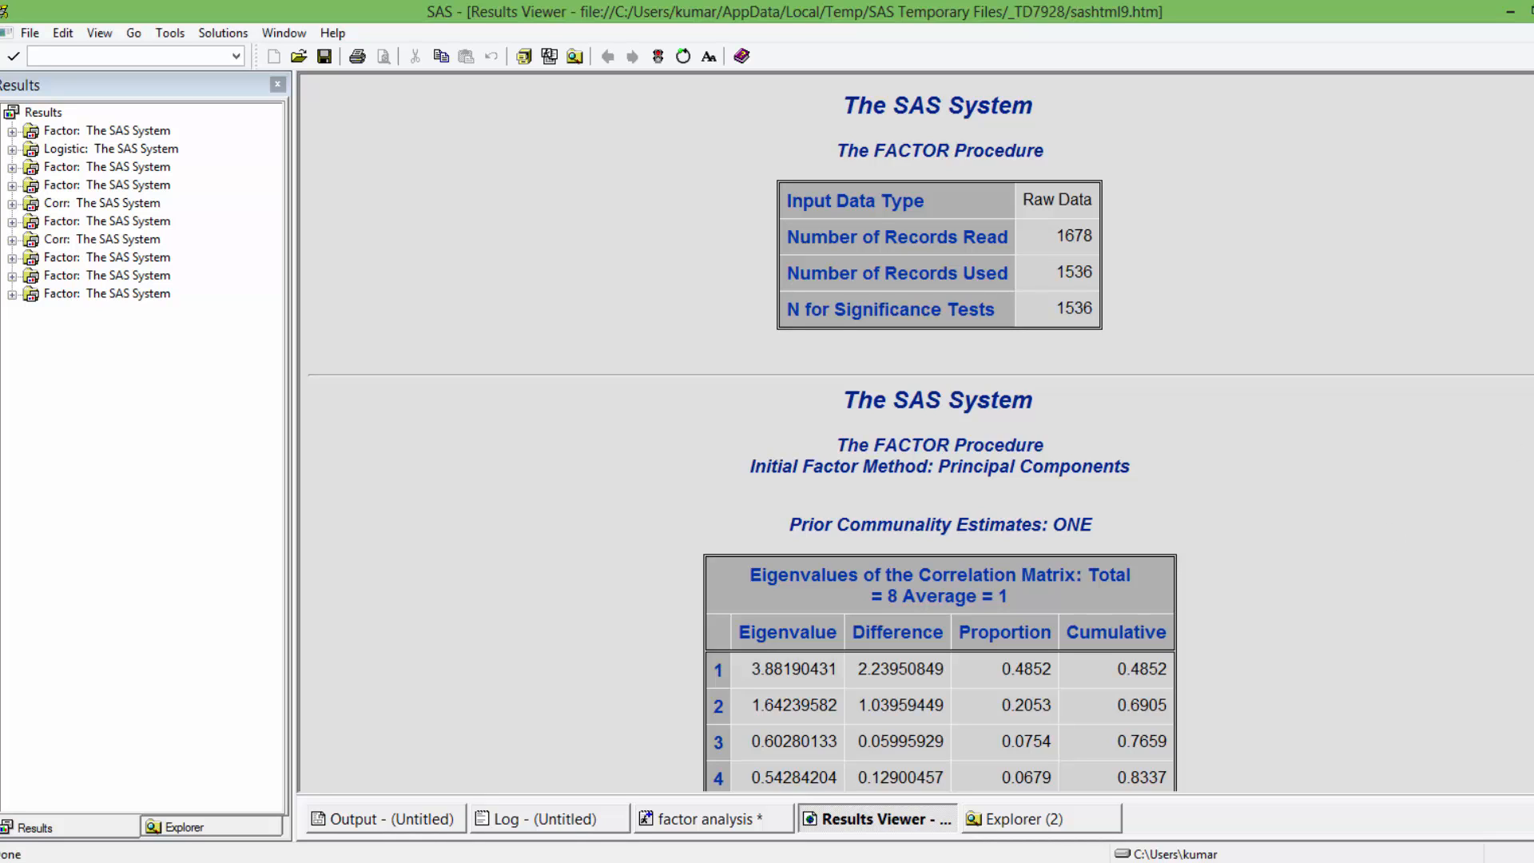
scroll(1388, 528, down, 8)
scroll(939, 431, down, 3)
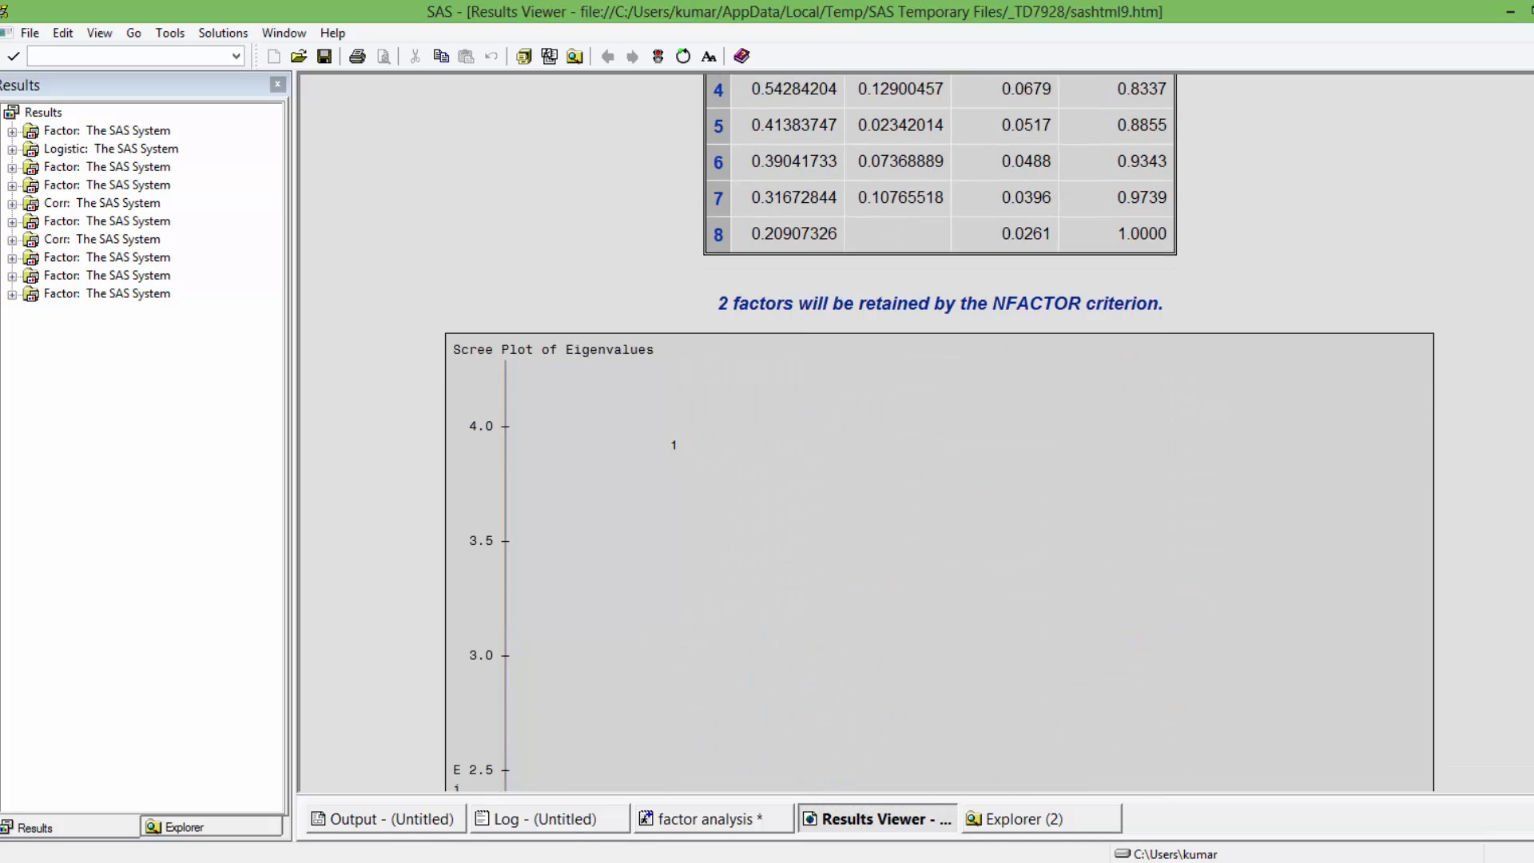
scroll(939, 431, down, 8)
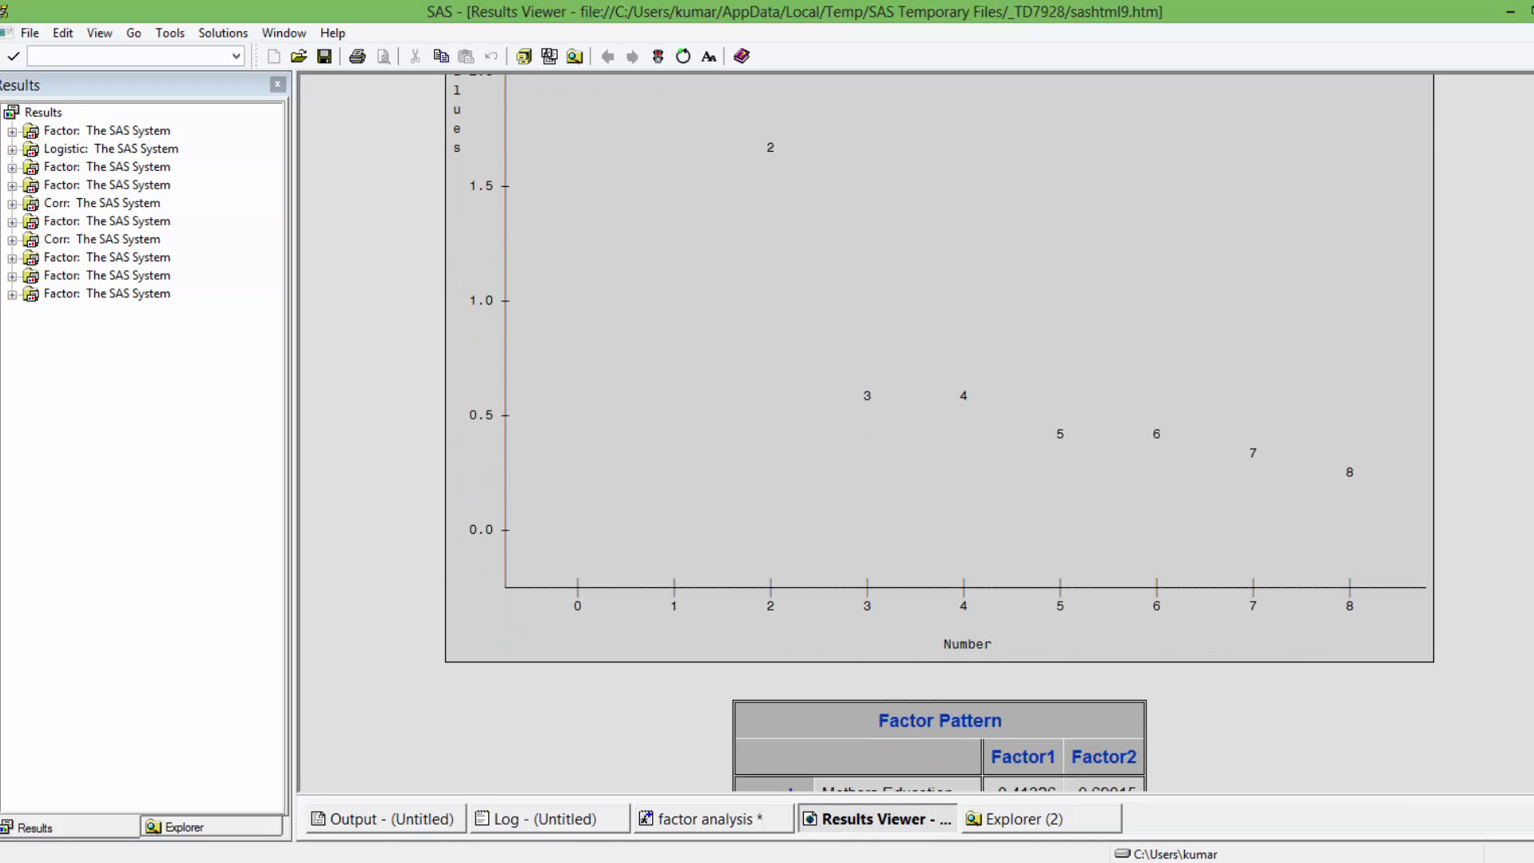
scroll(940, 432, up, 9)
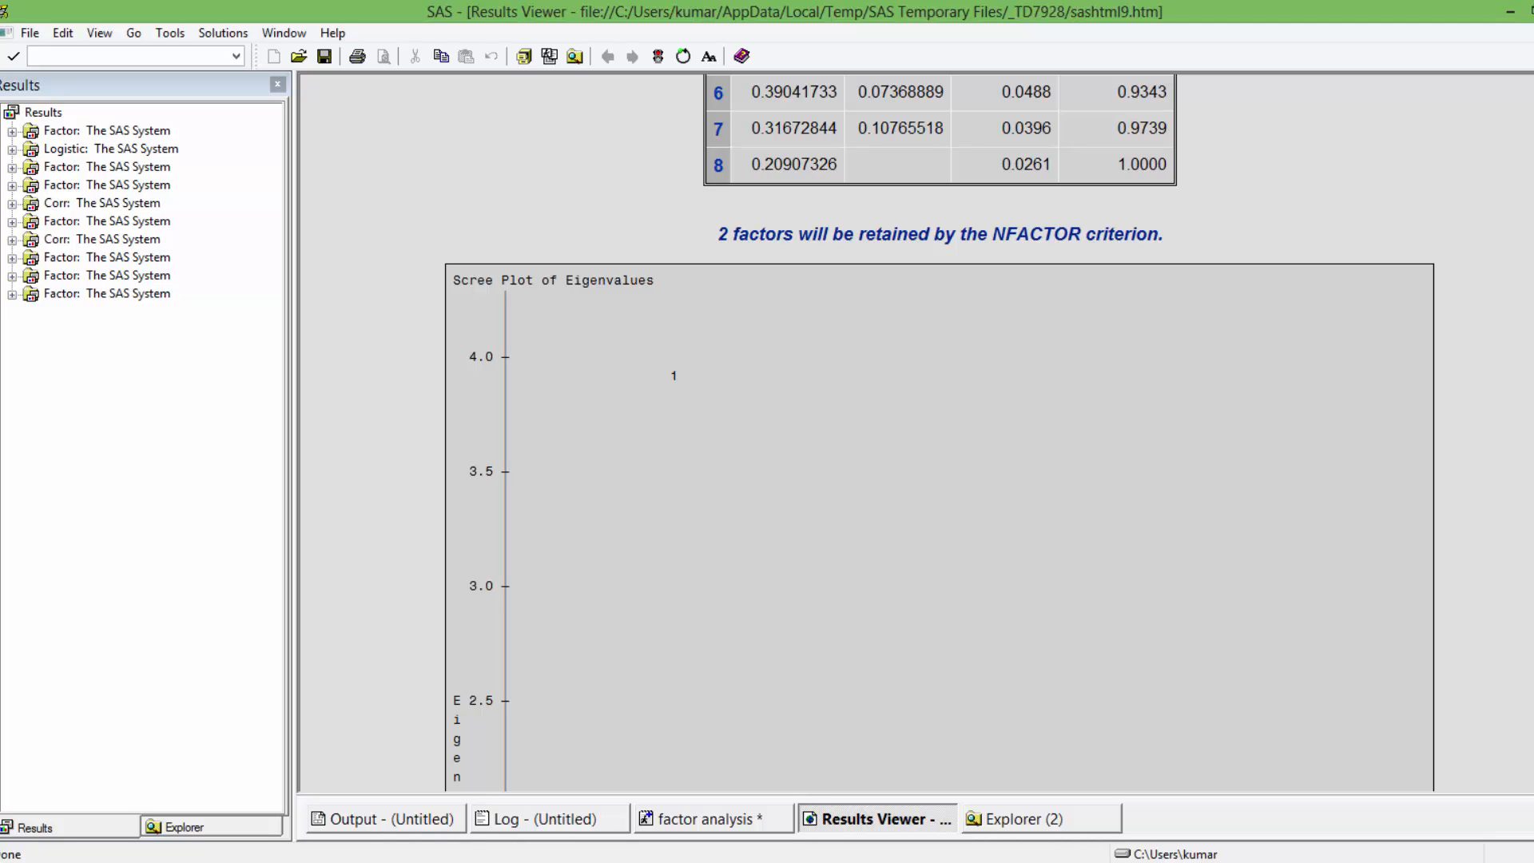
scroll(939, 432, down, 2)
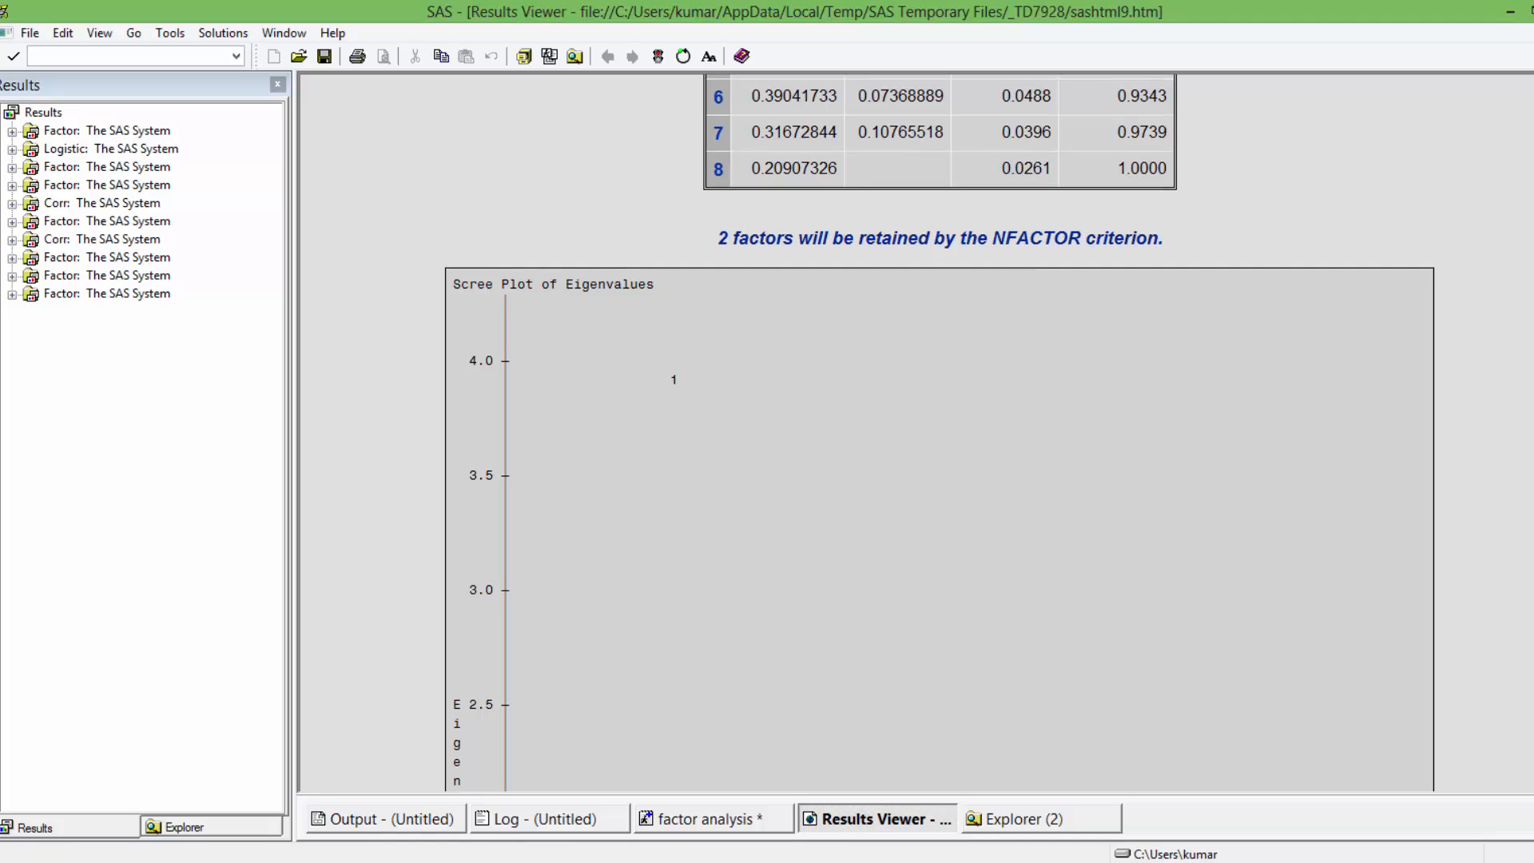
scroll(939, 432, down, 10)
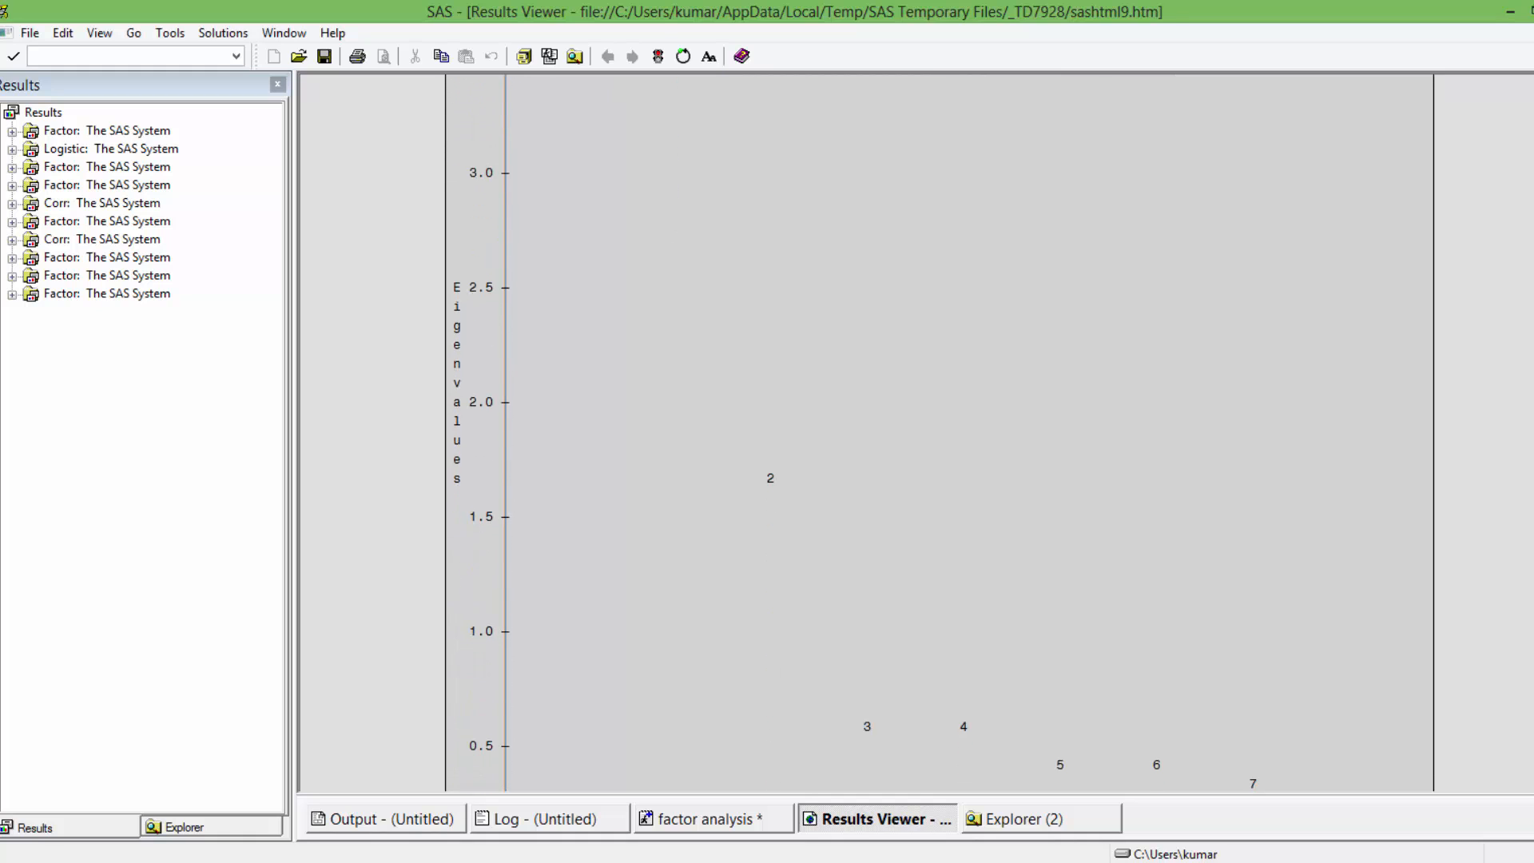
scroll(939, 431, up, 7)
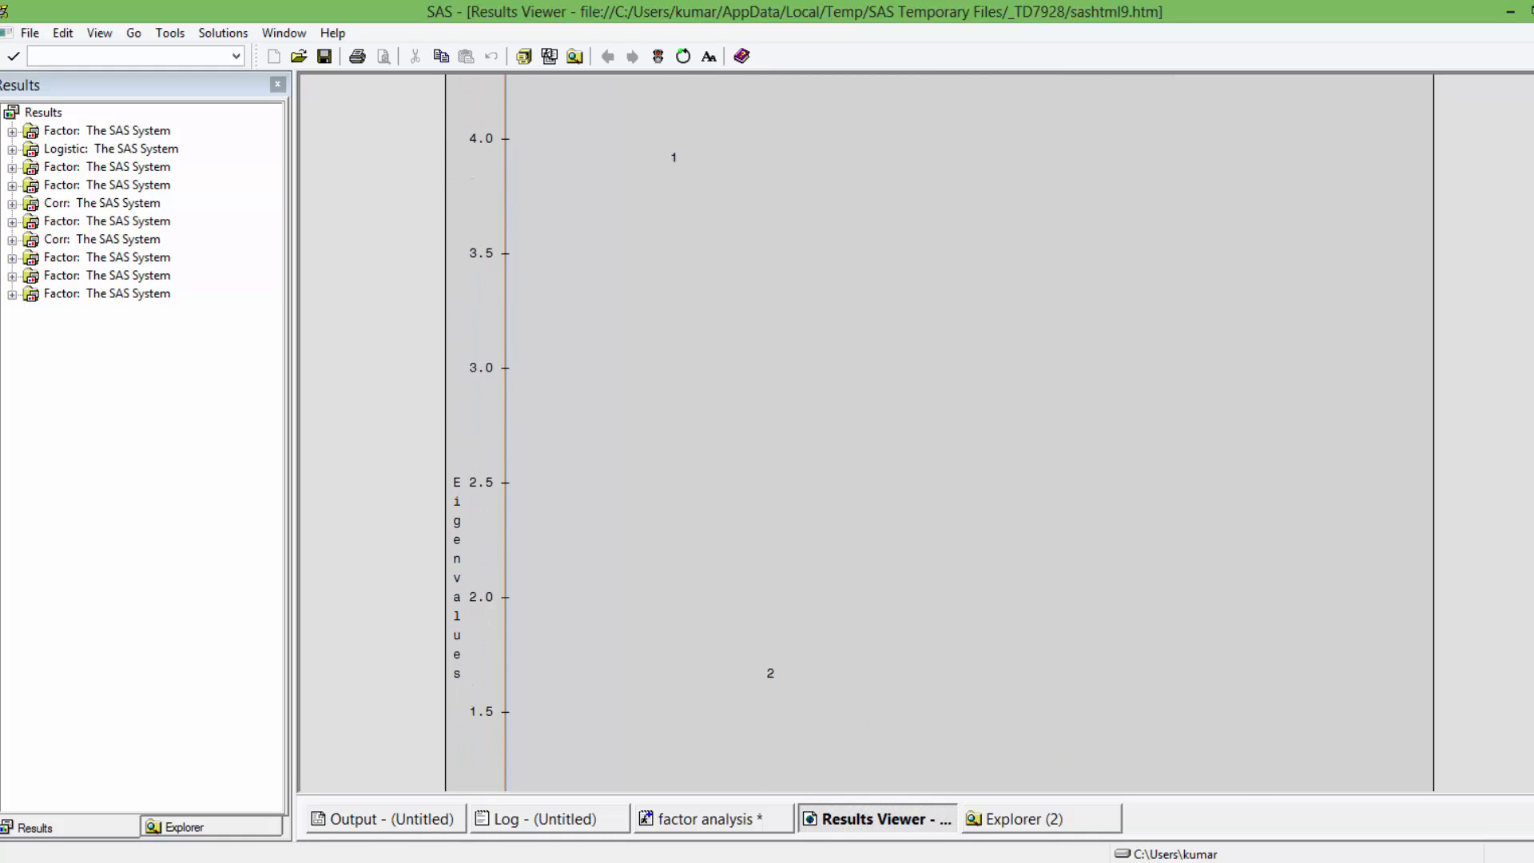
scroll(940, 432, down, 6)
scroll(940, 432, up, 2)
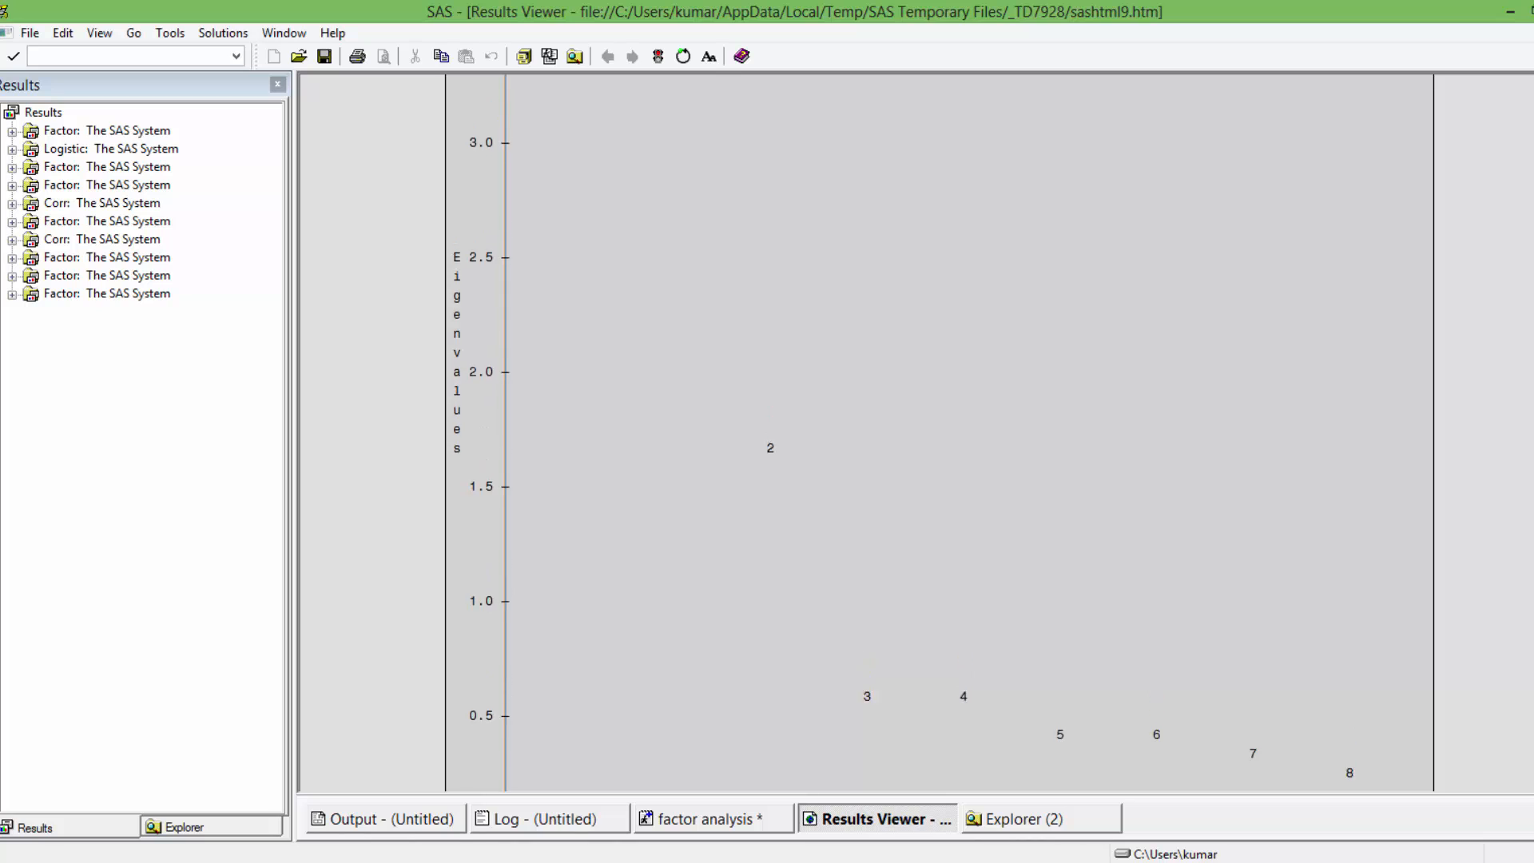
scroll(939, 431, up, 4)
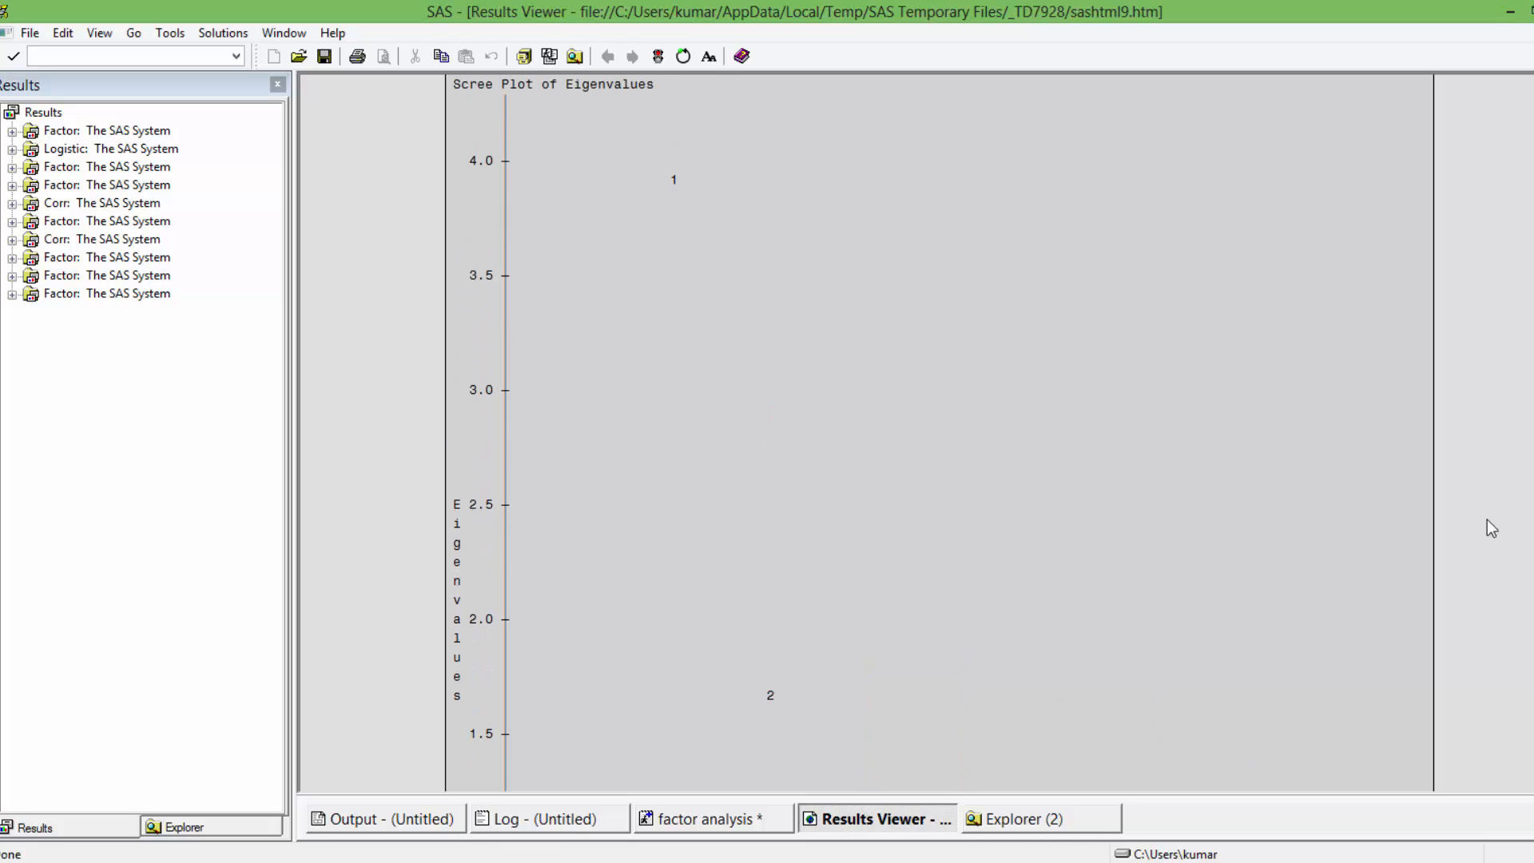
scroll(939, 431, down, 11)
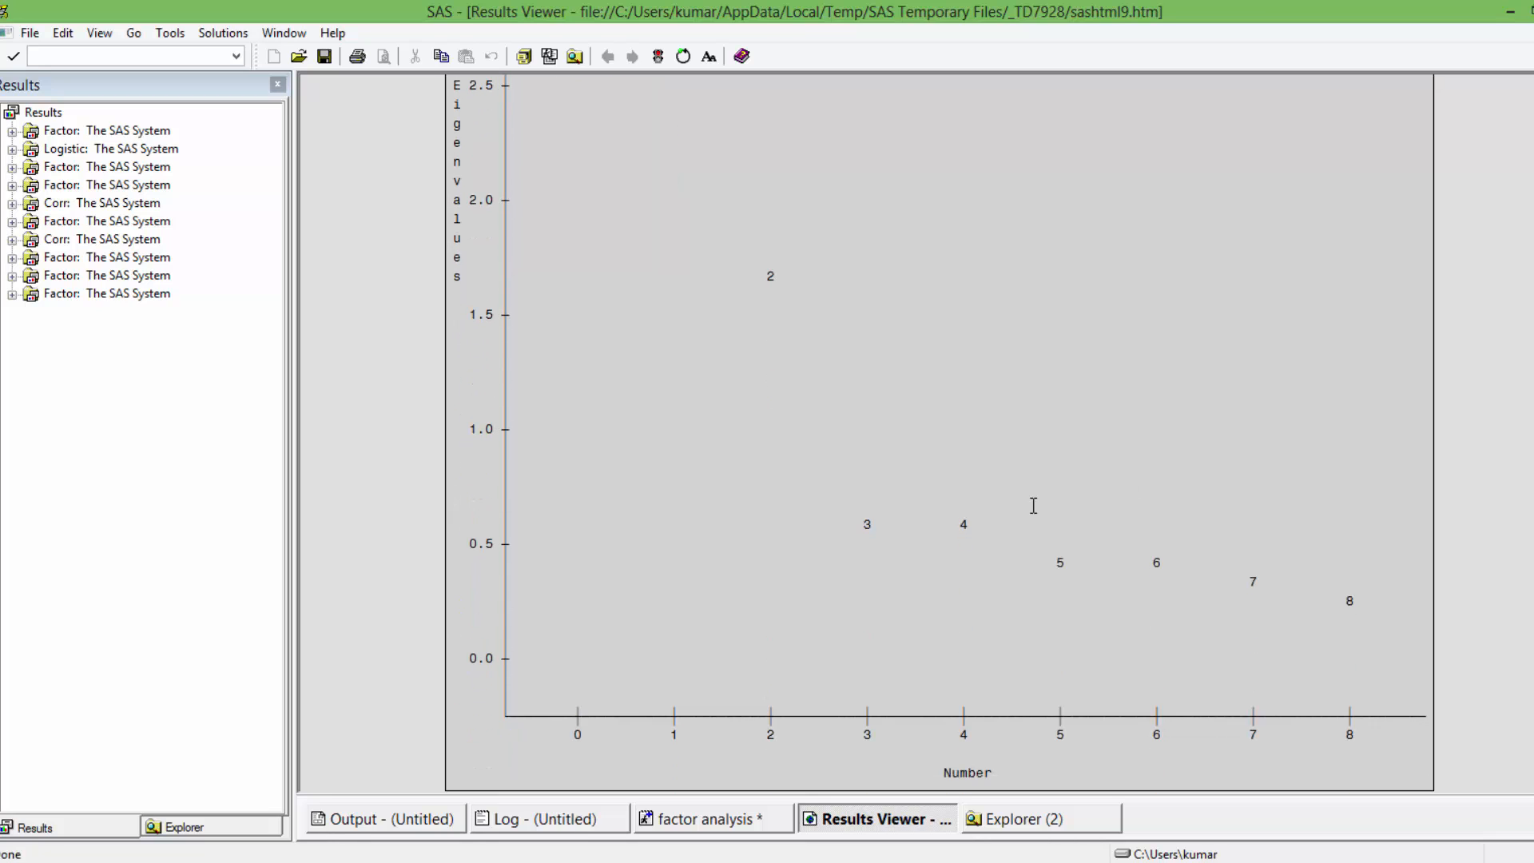
Step: Compare the drop between points 1, 2 and 3 of the scree plot with points 3 to 8, and return to the program
drag(888, 529, 1203, 540)
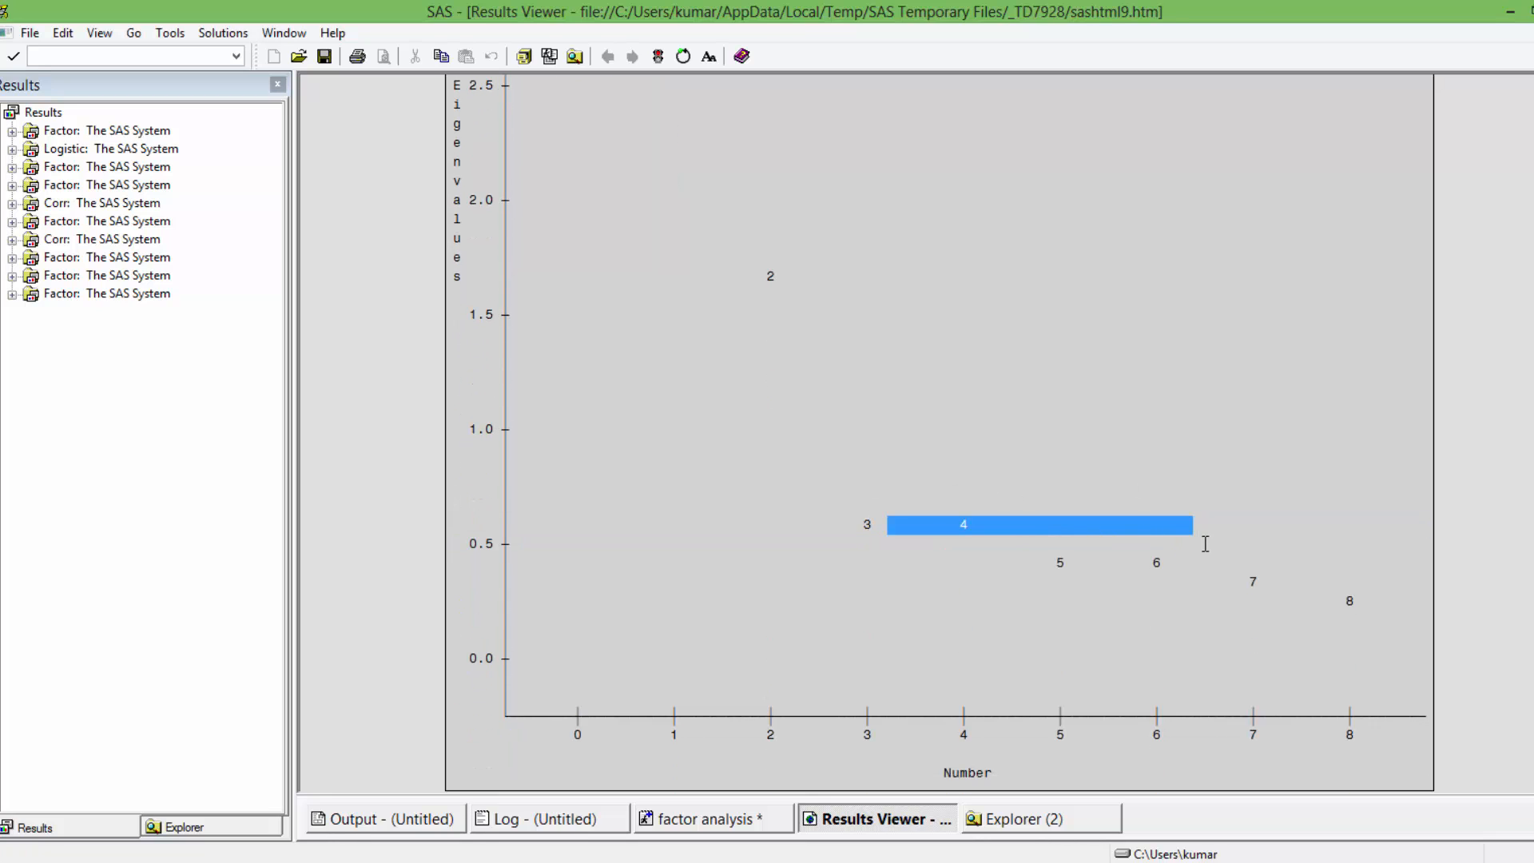
click(942, 551)
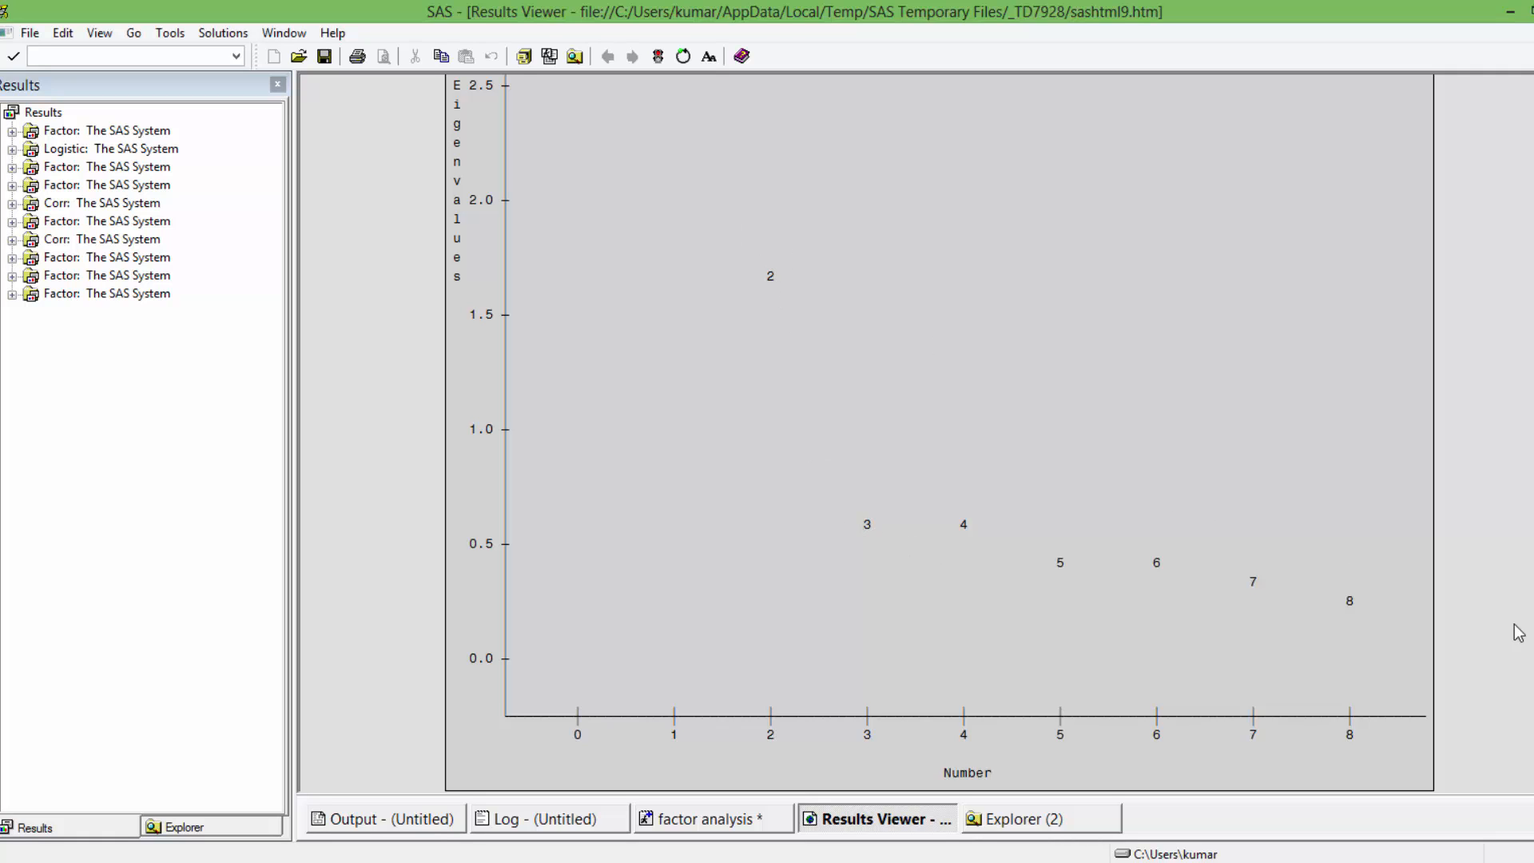
scroll(939, 431, up, 10)
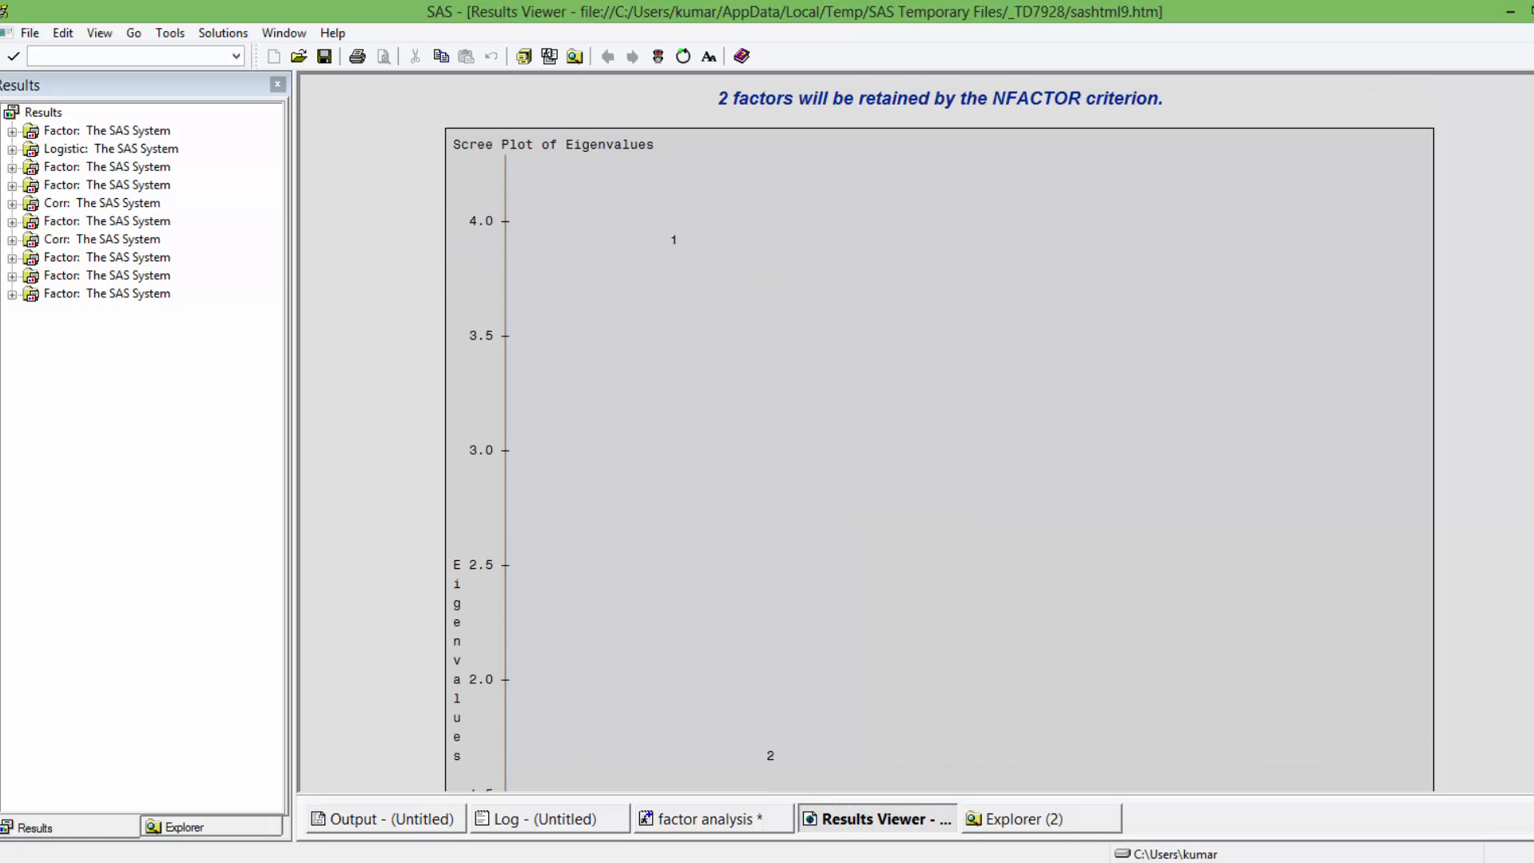
scroll(939, 431, up, 2)
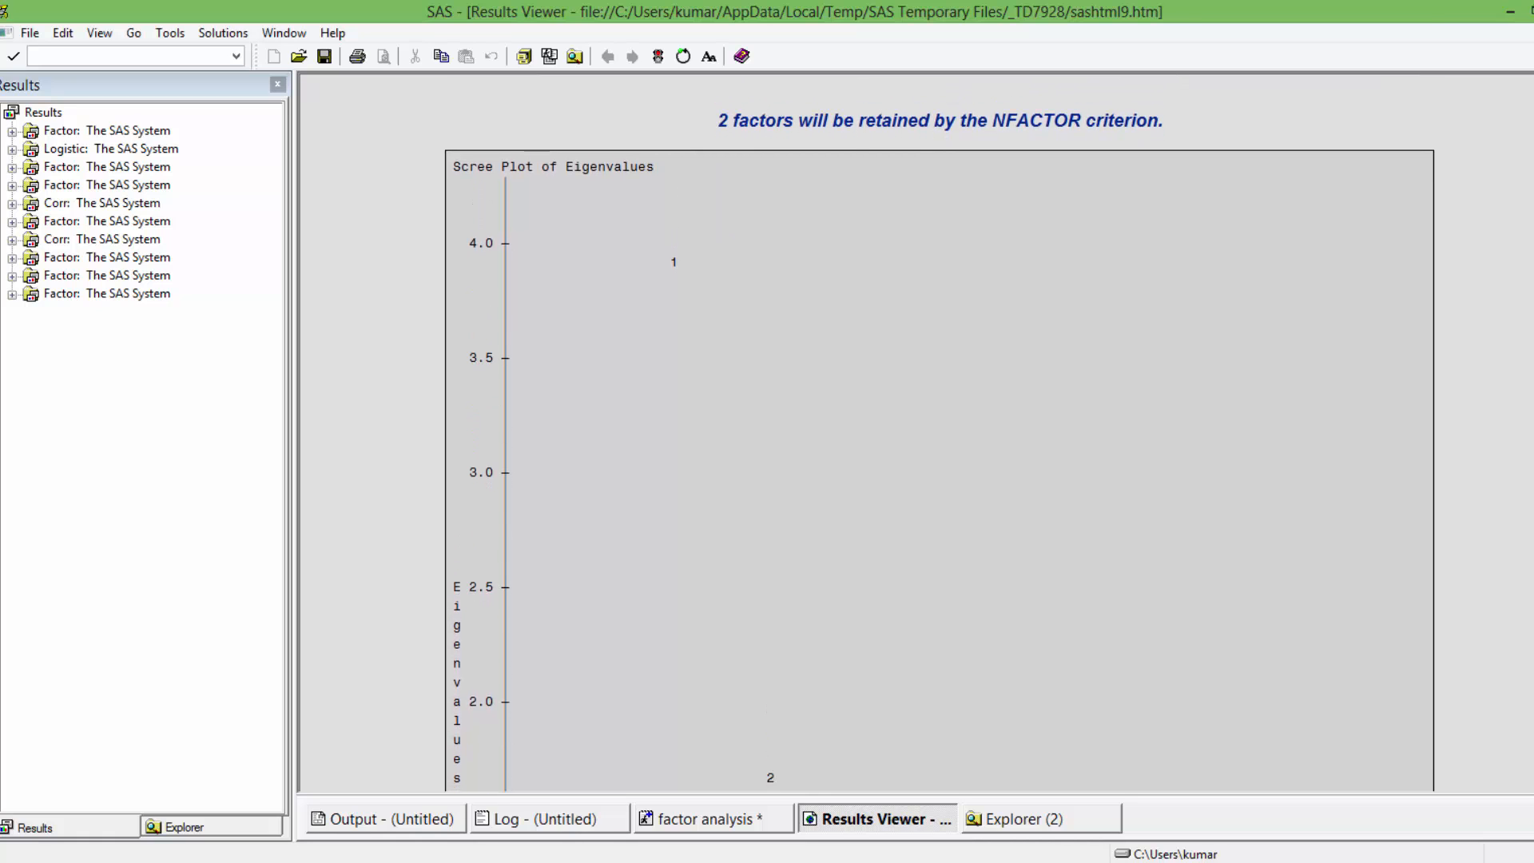
scroll(939, 431, down, 3)
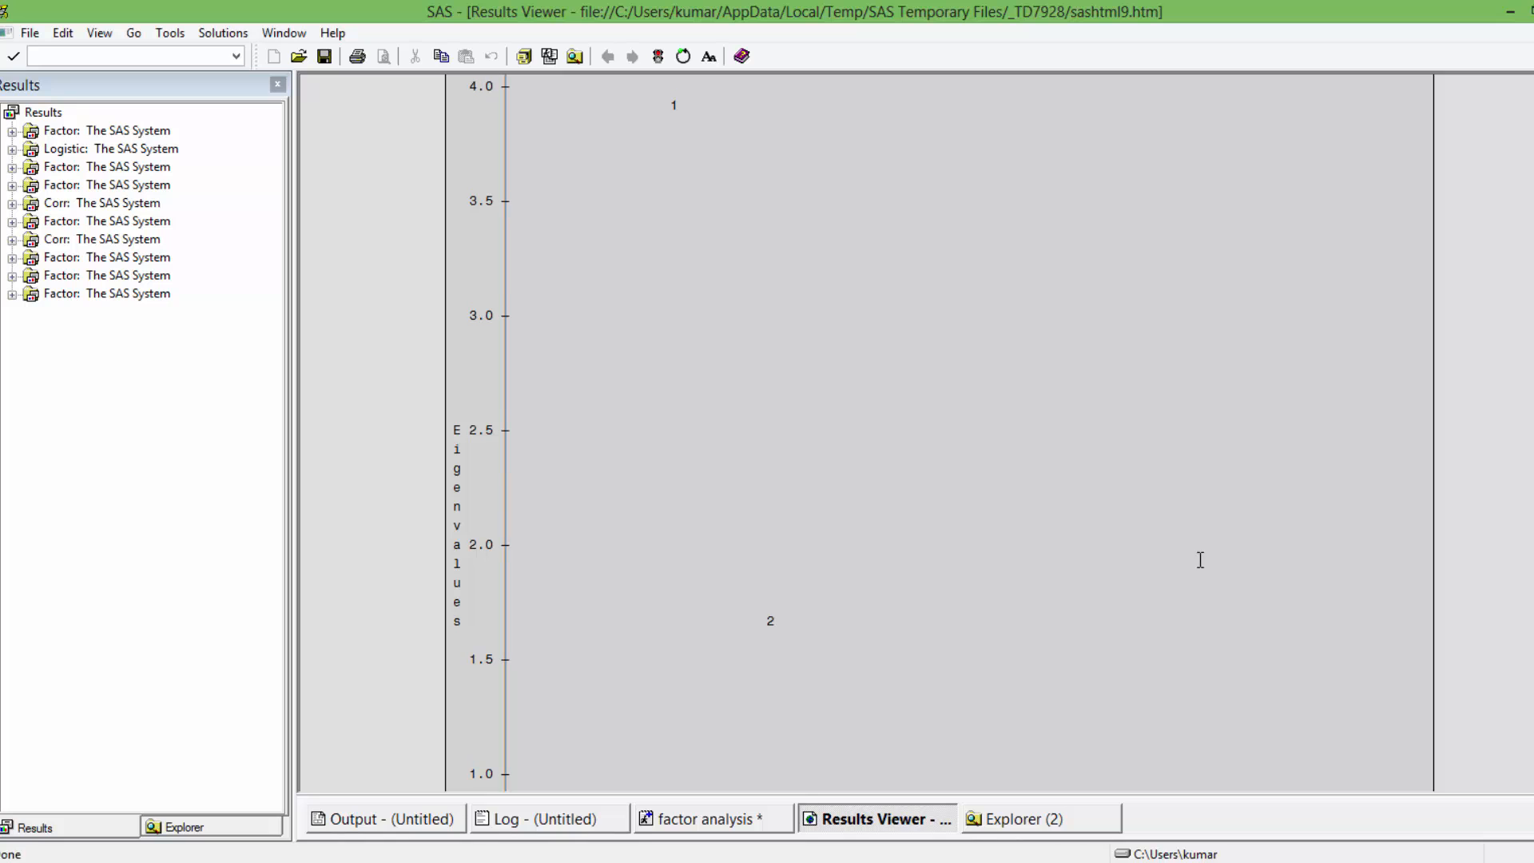
scroll(939, 431, down, 3)
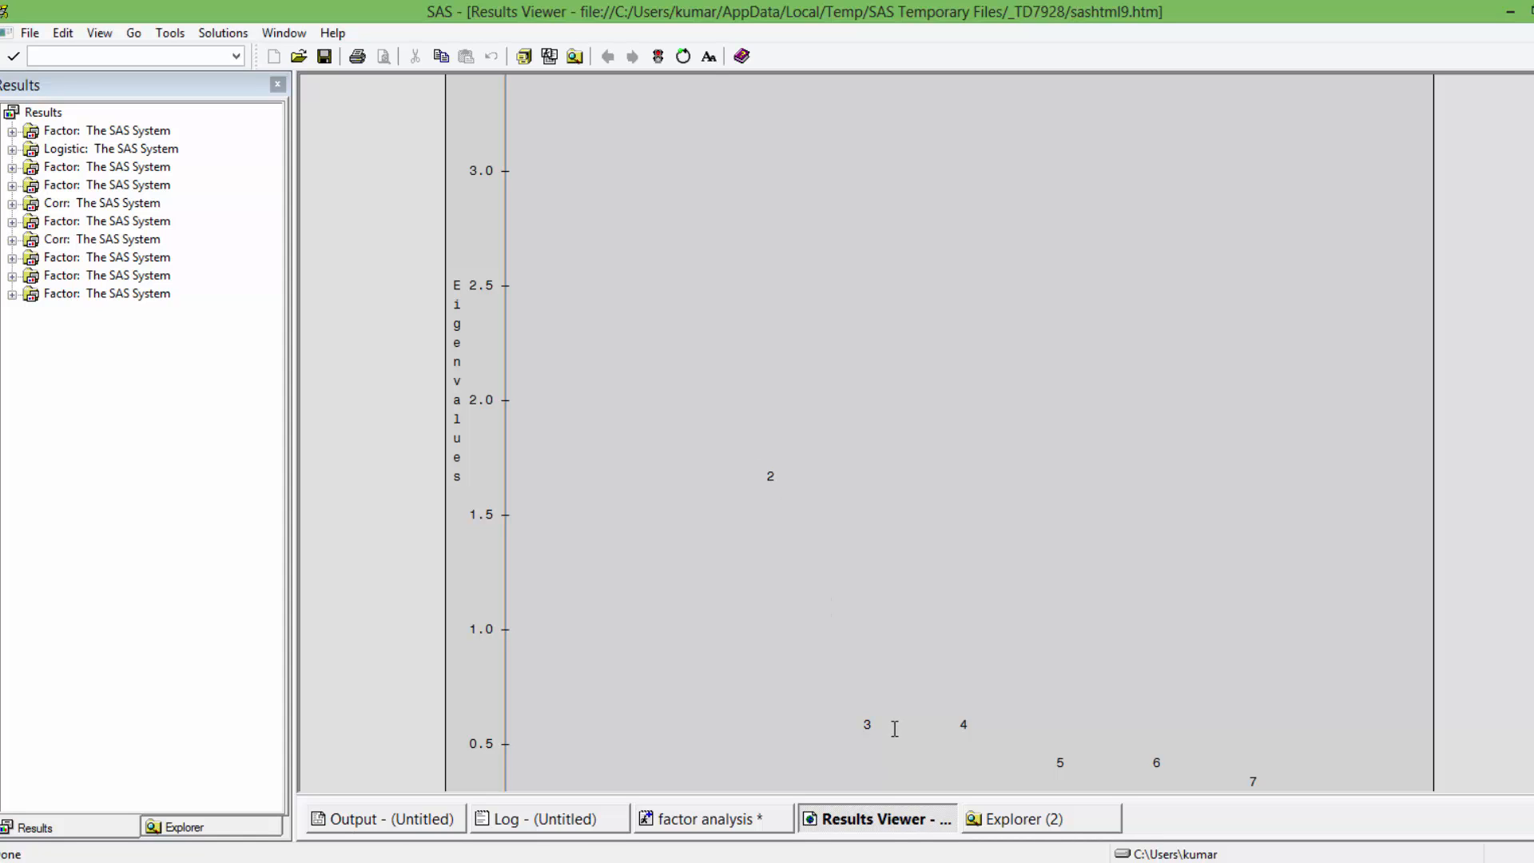
drag(862, 722, 1268, 773)
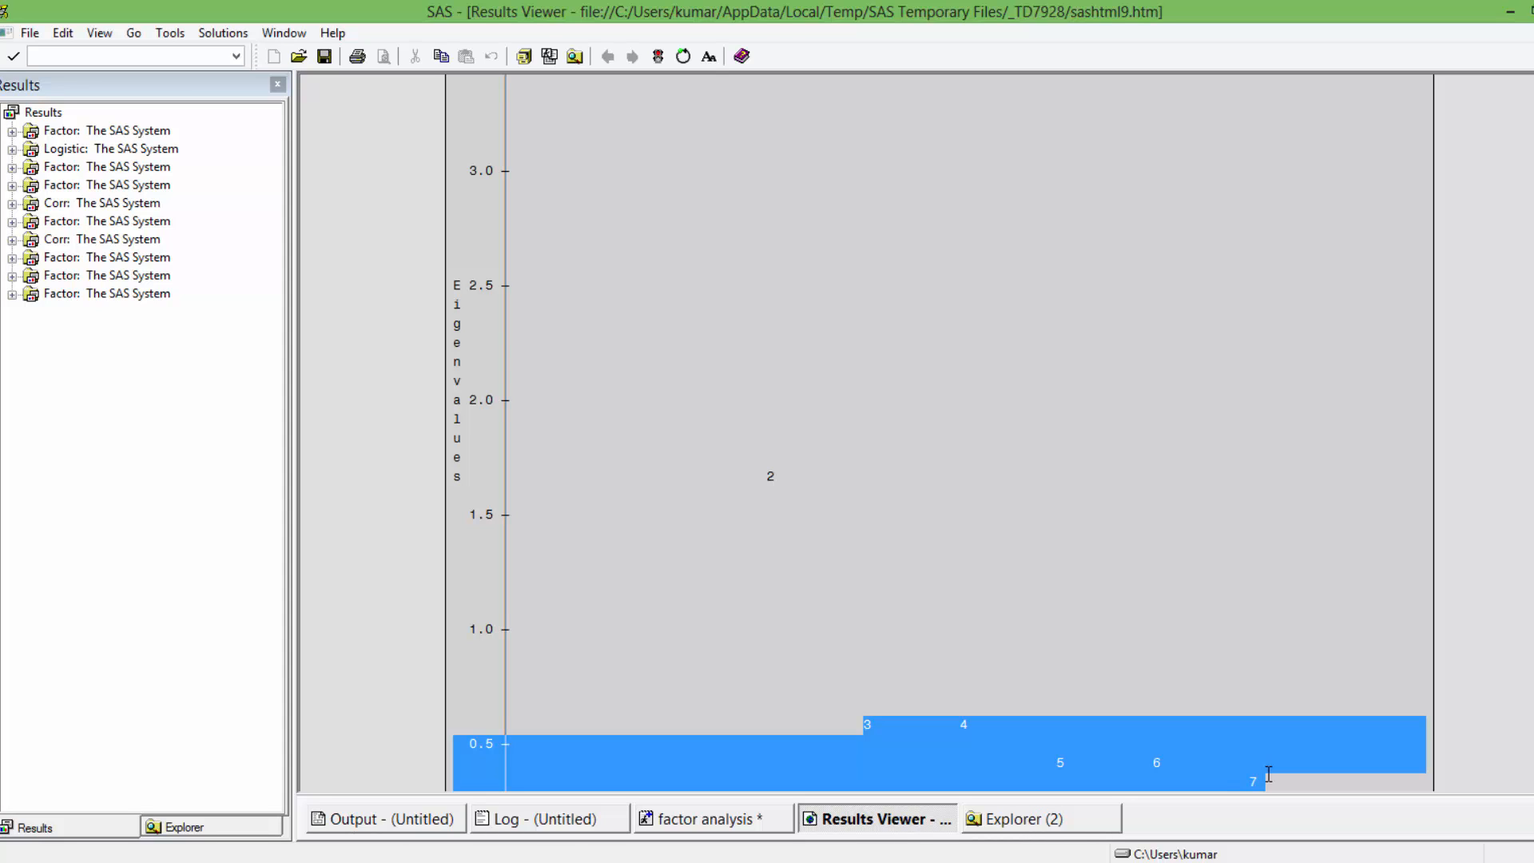
click(957, 640)
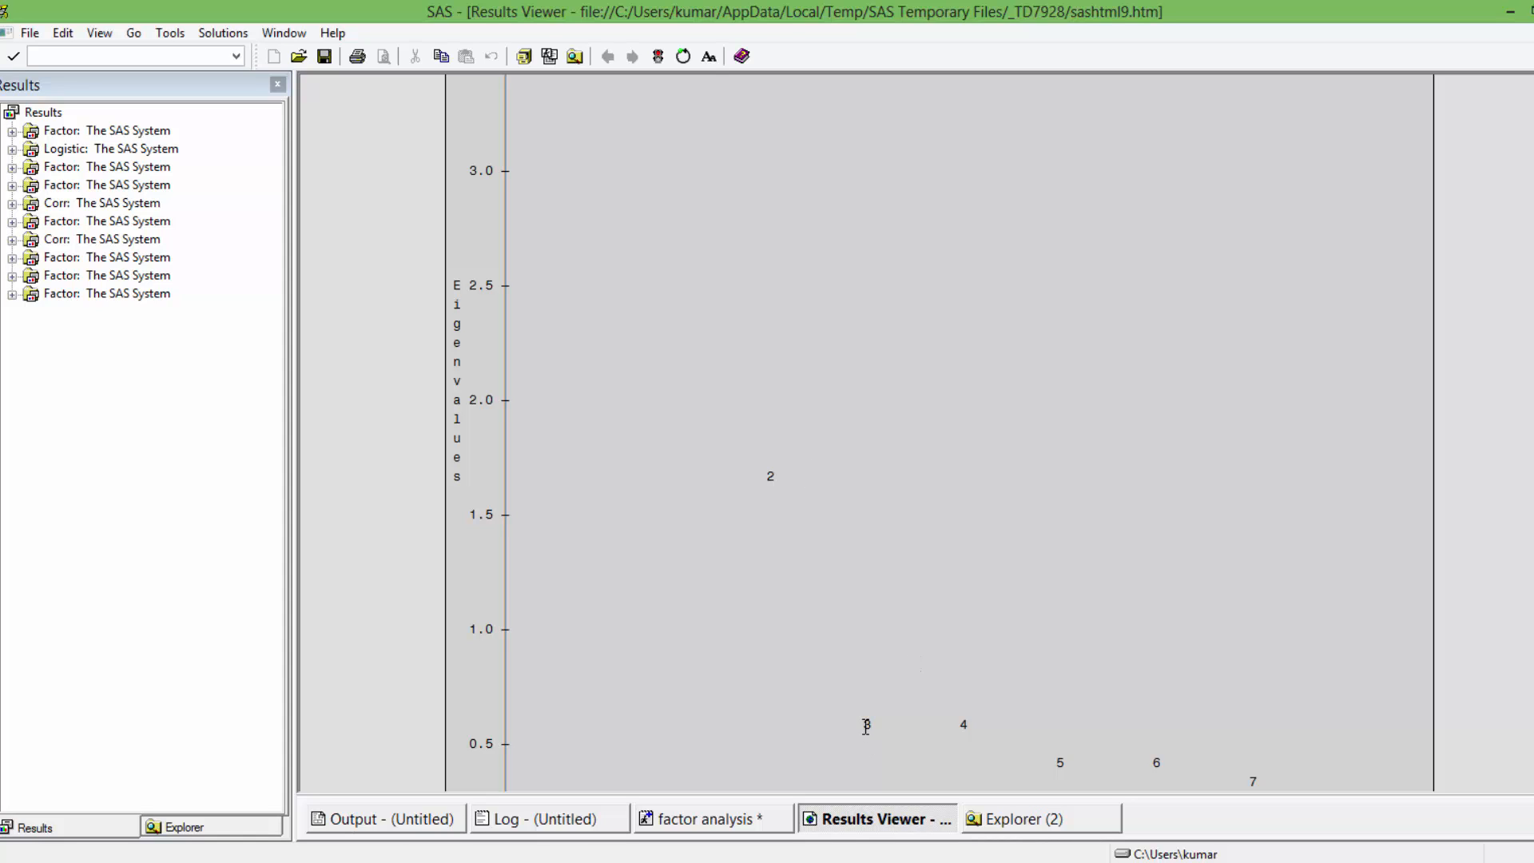
drag(857, 730, 880, 726)
click(712, 827)
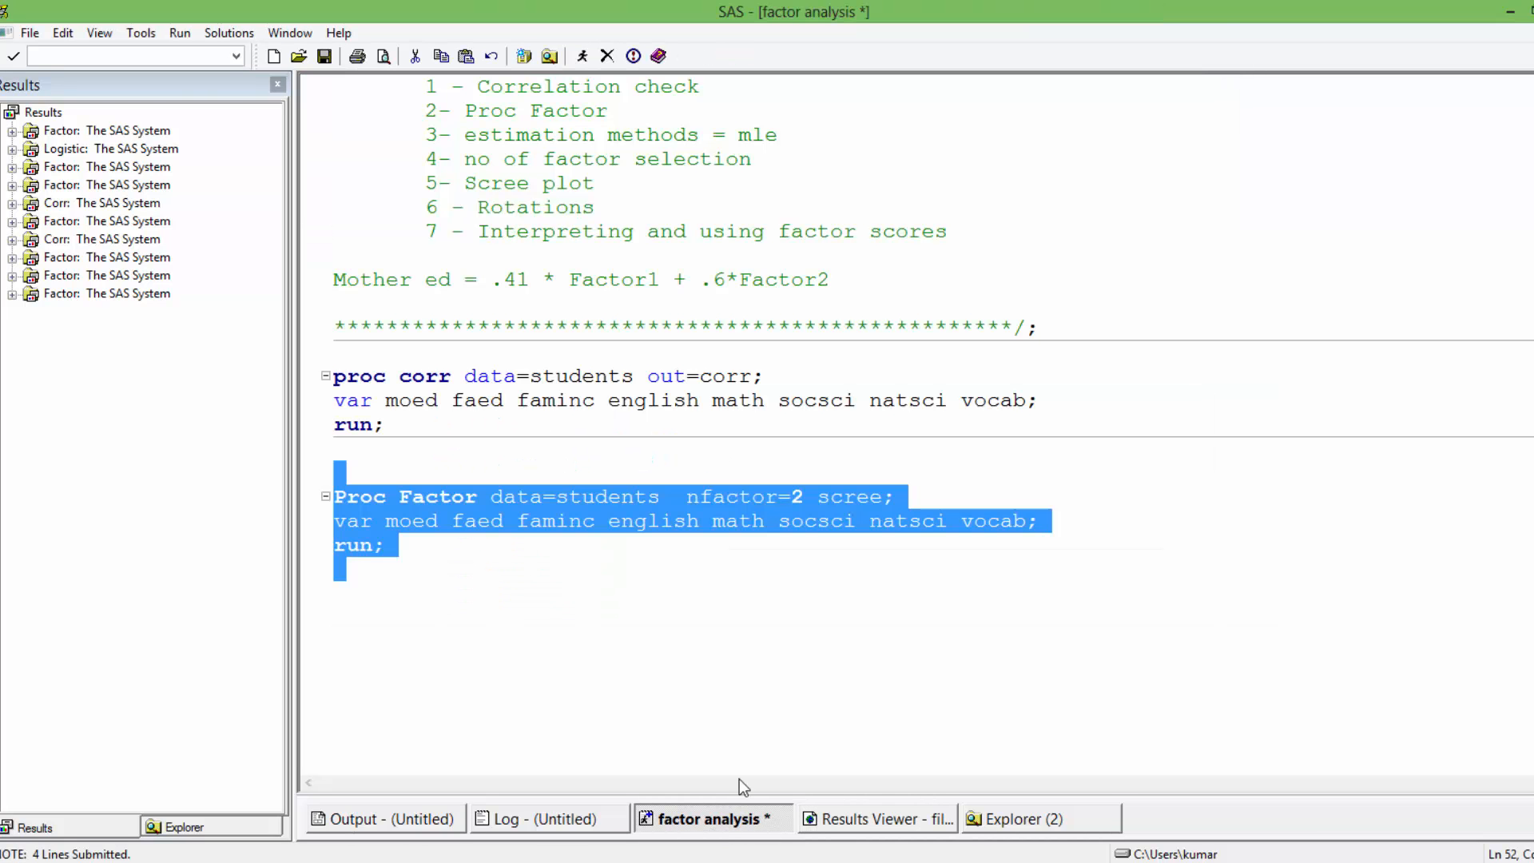
Step: Examine the Factor Pattern table below the scree plot, comparing each variable's loadings on Factor1 and Factor2
click(845, 650)
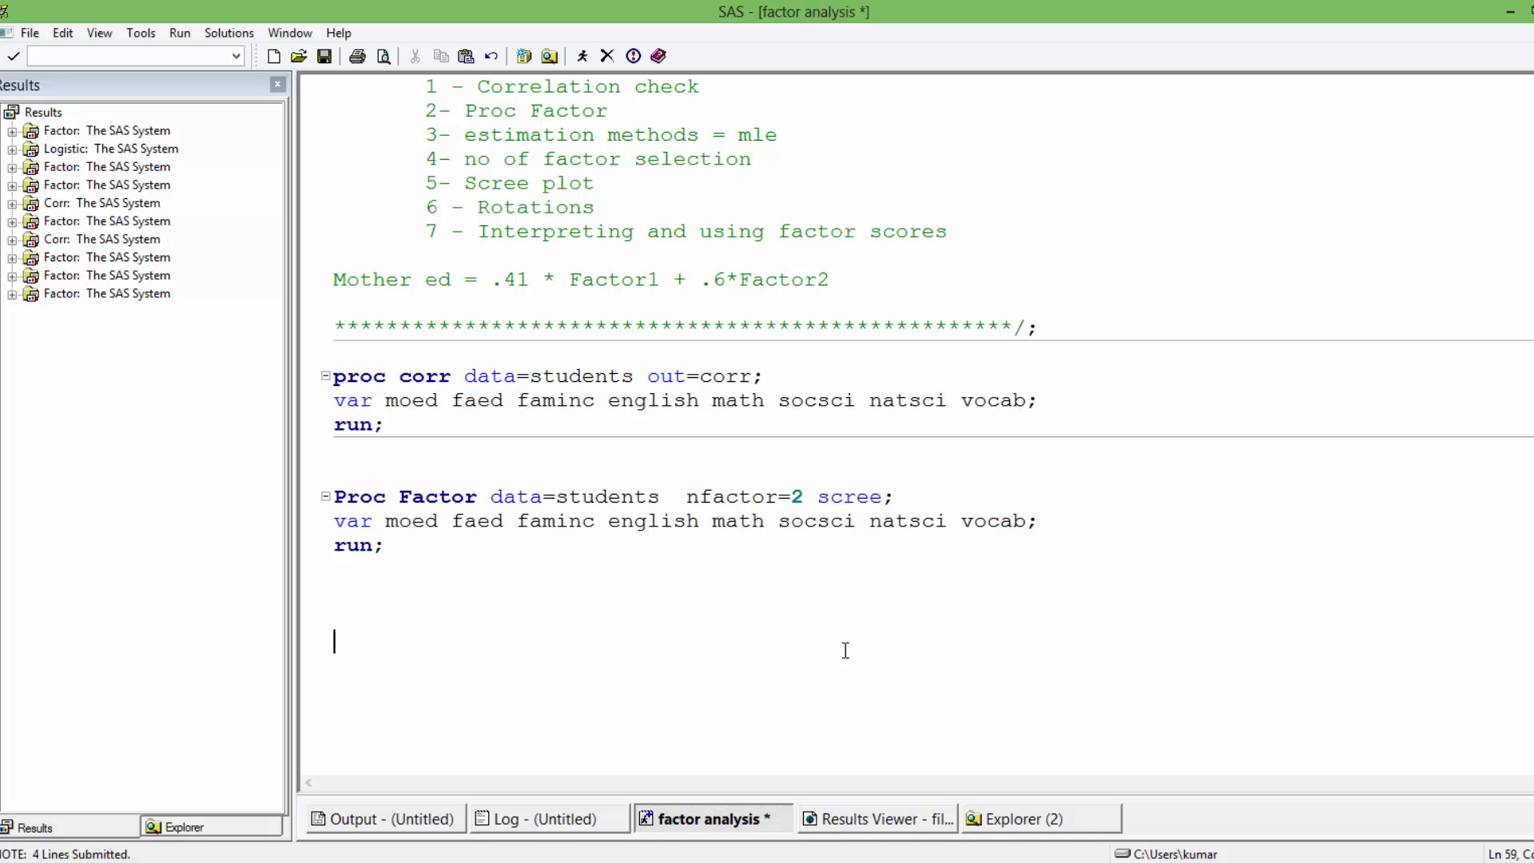
click(887, 818)
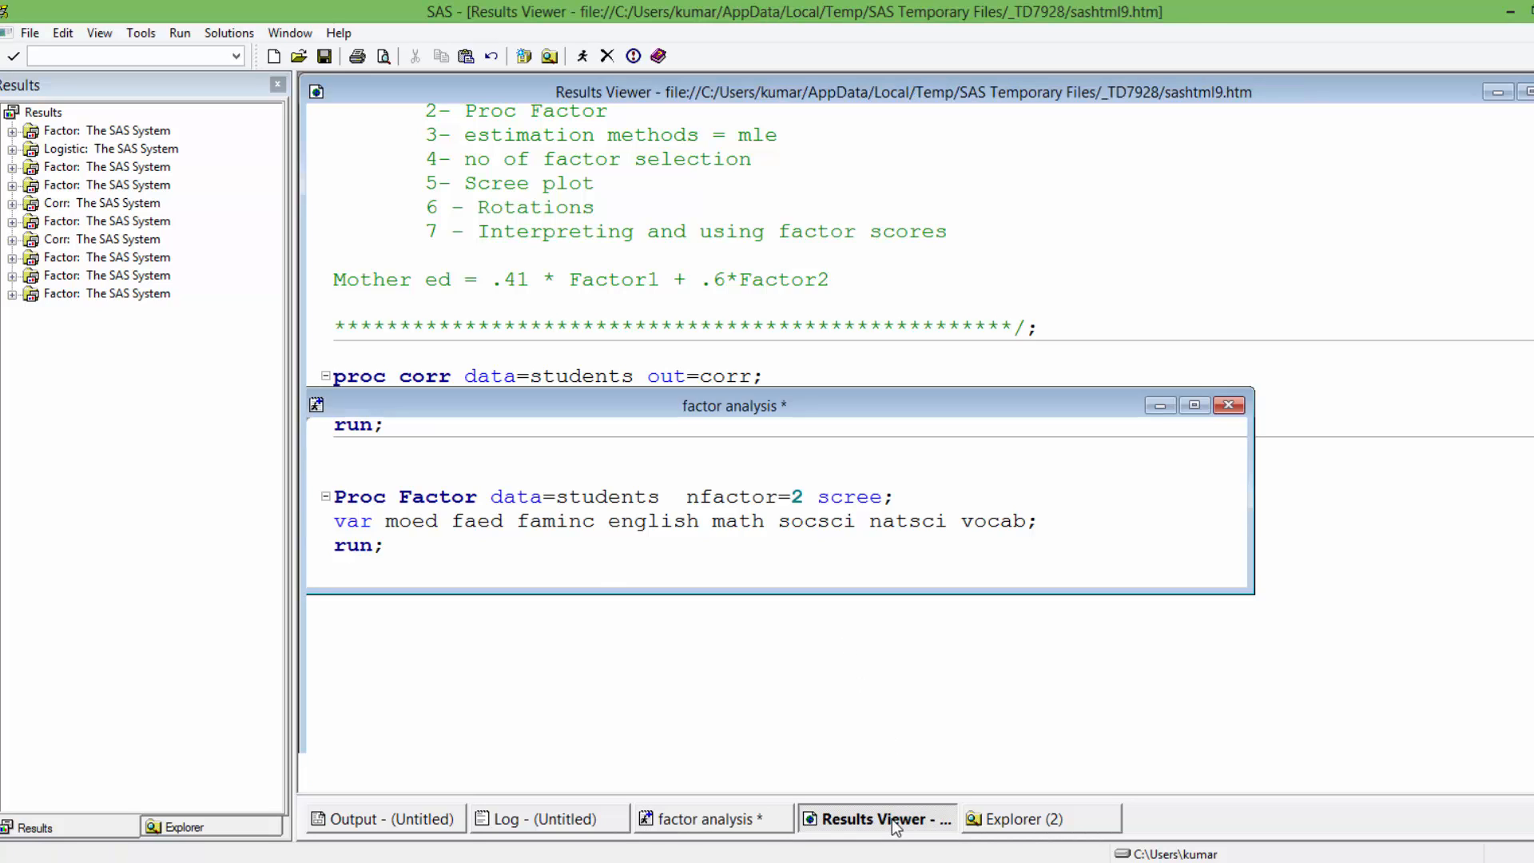
scroll(1083, 667, down, 7)
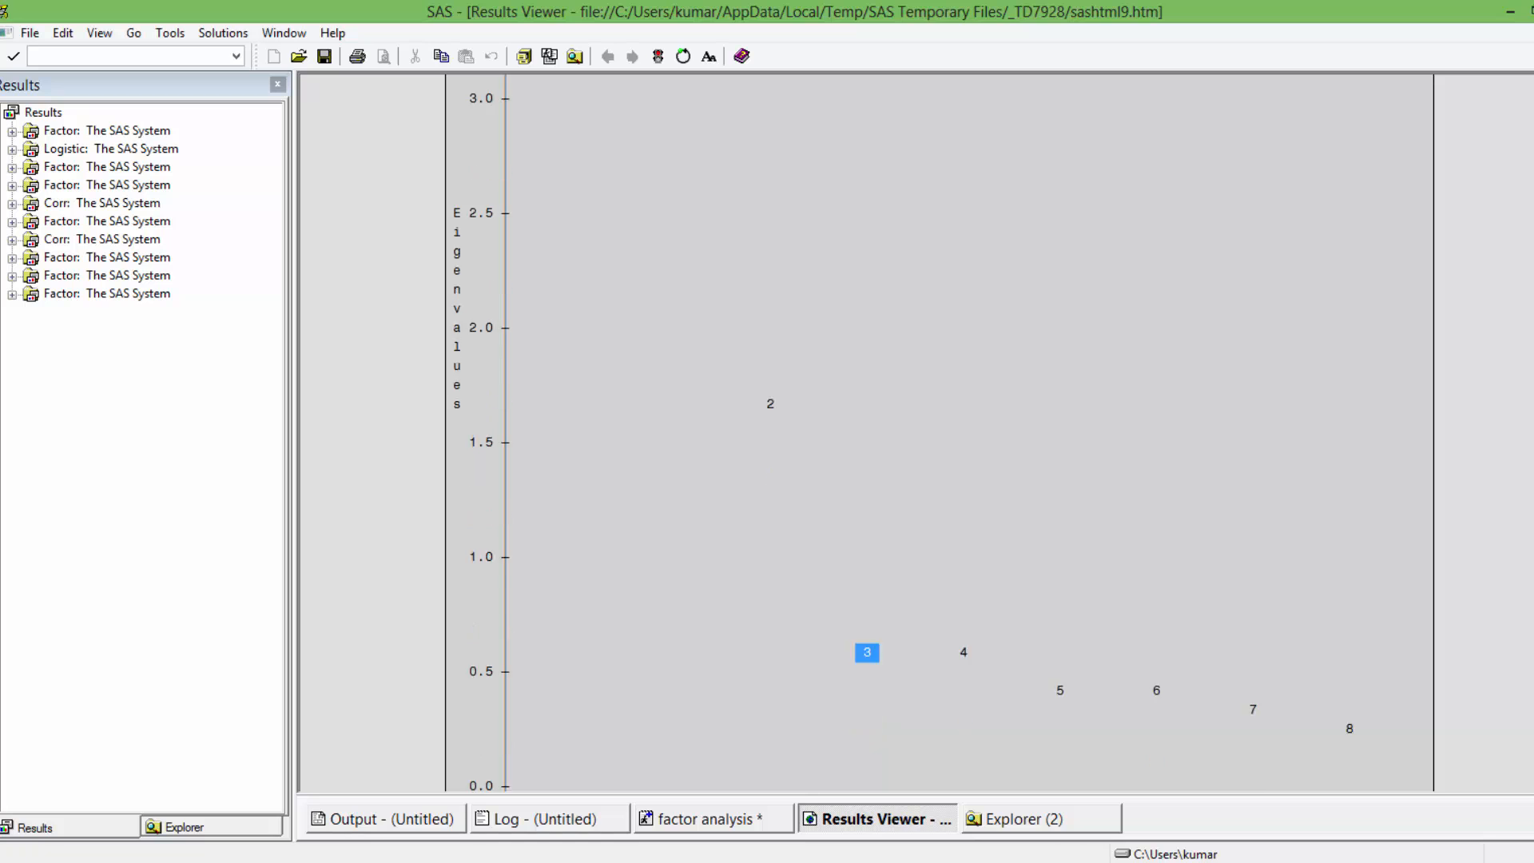
scroll(1382, 543, down, 3)
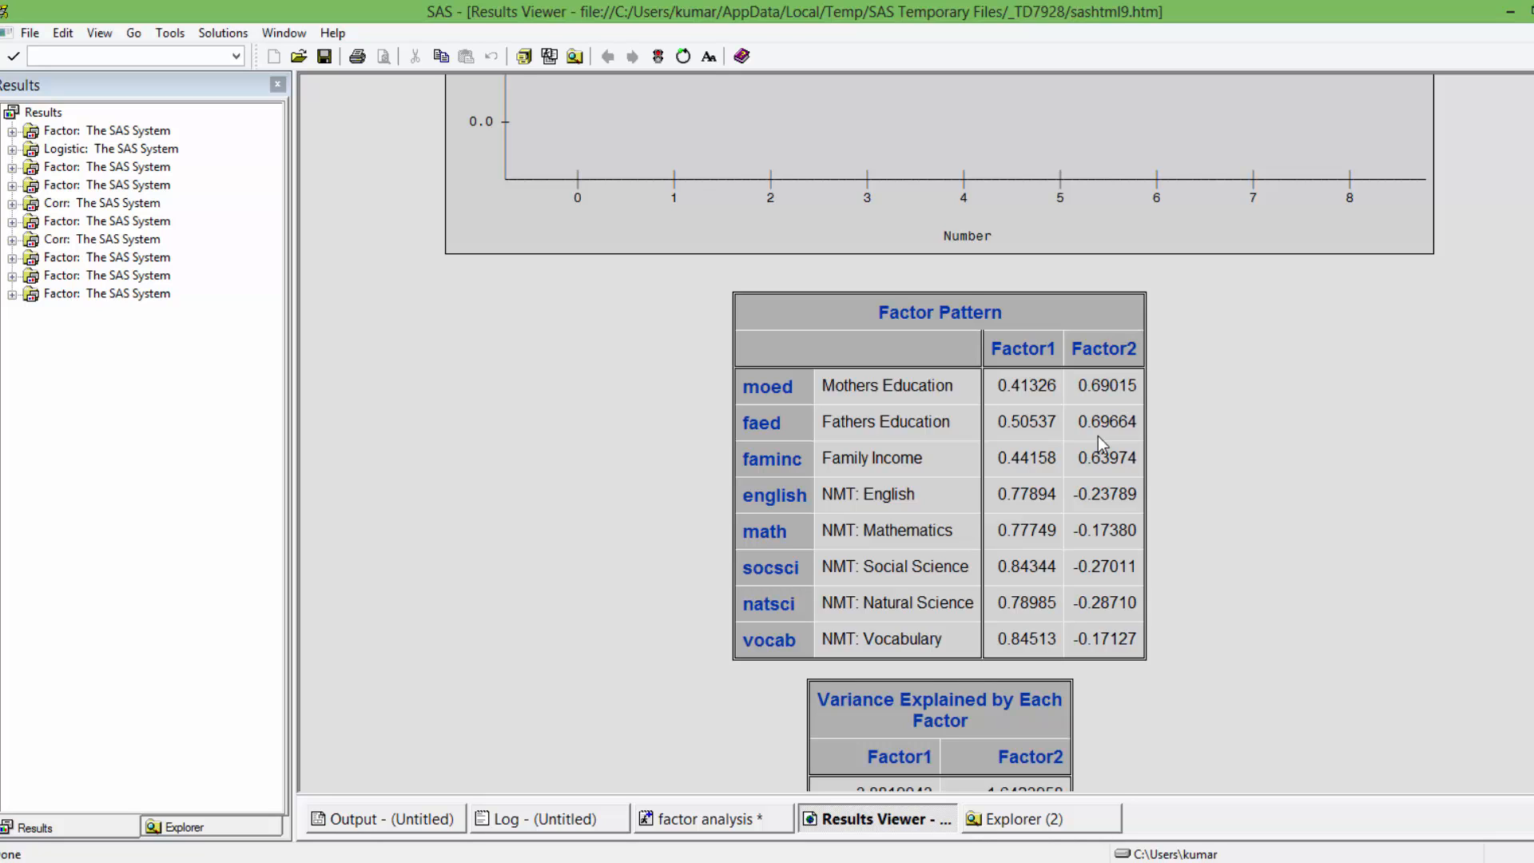
Step: Return to the factor analysis program and extend the Proc Factor statement directly after scree, starting with "n"
click(707, 819)
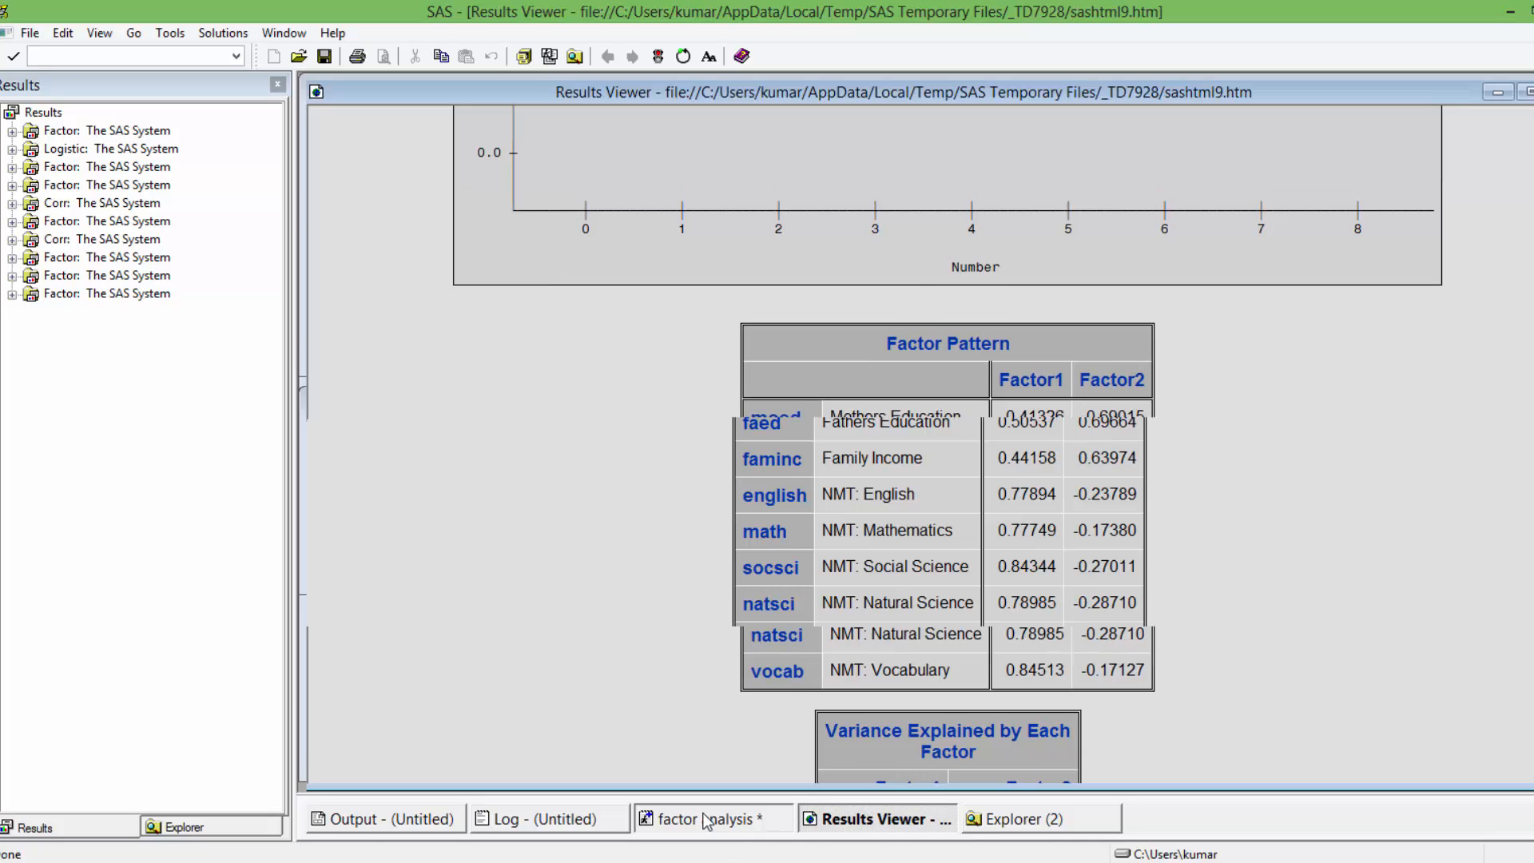
click(892, 501)
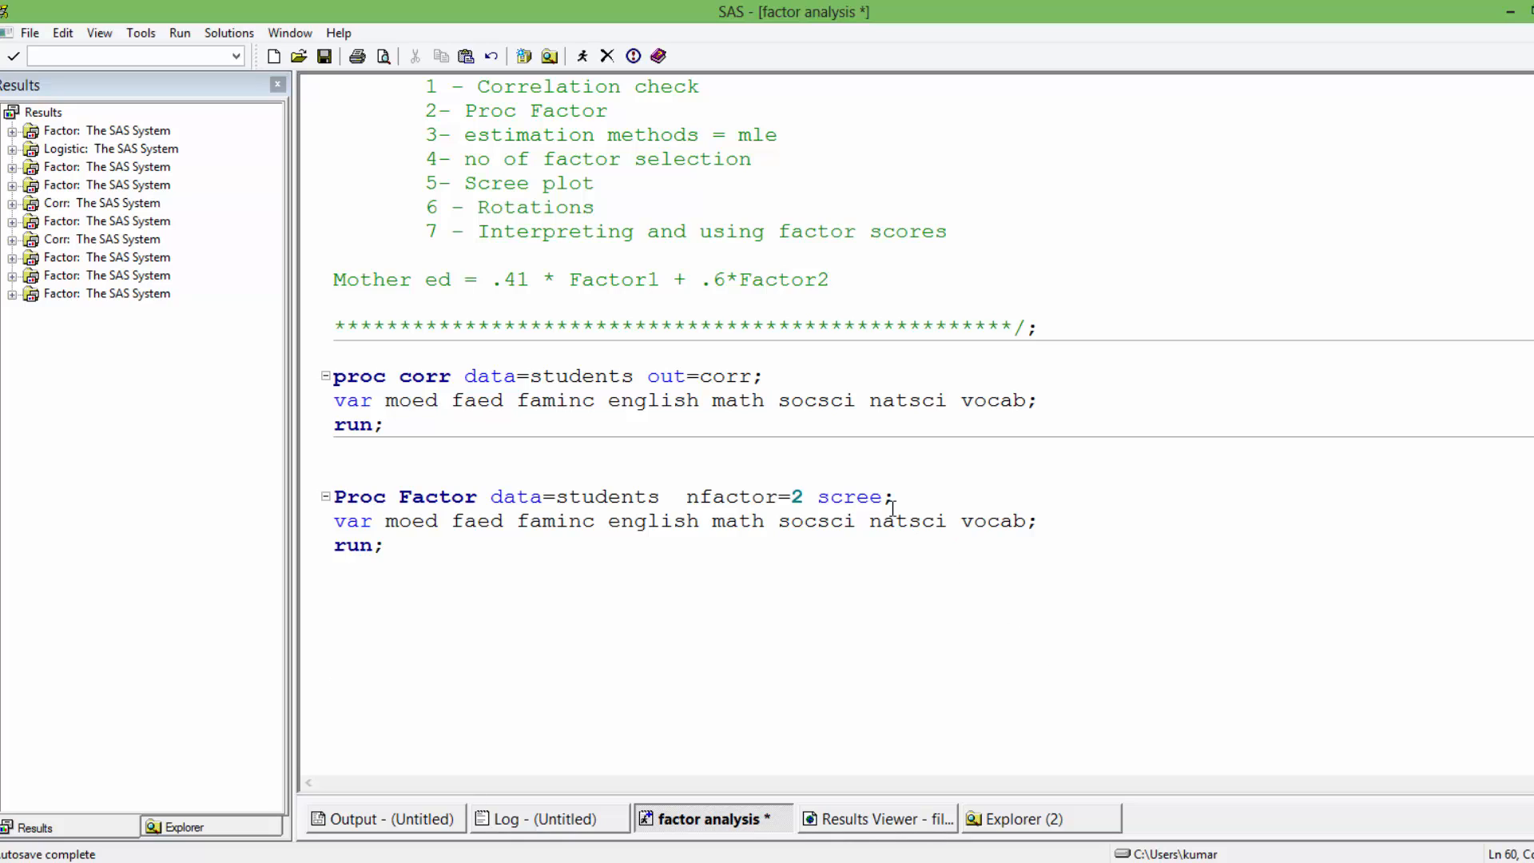
text(n)
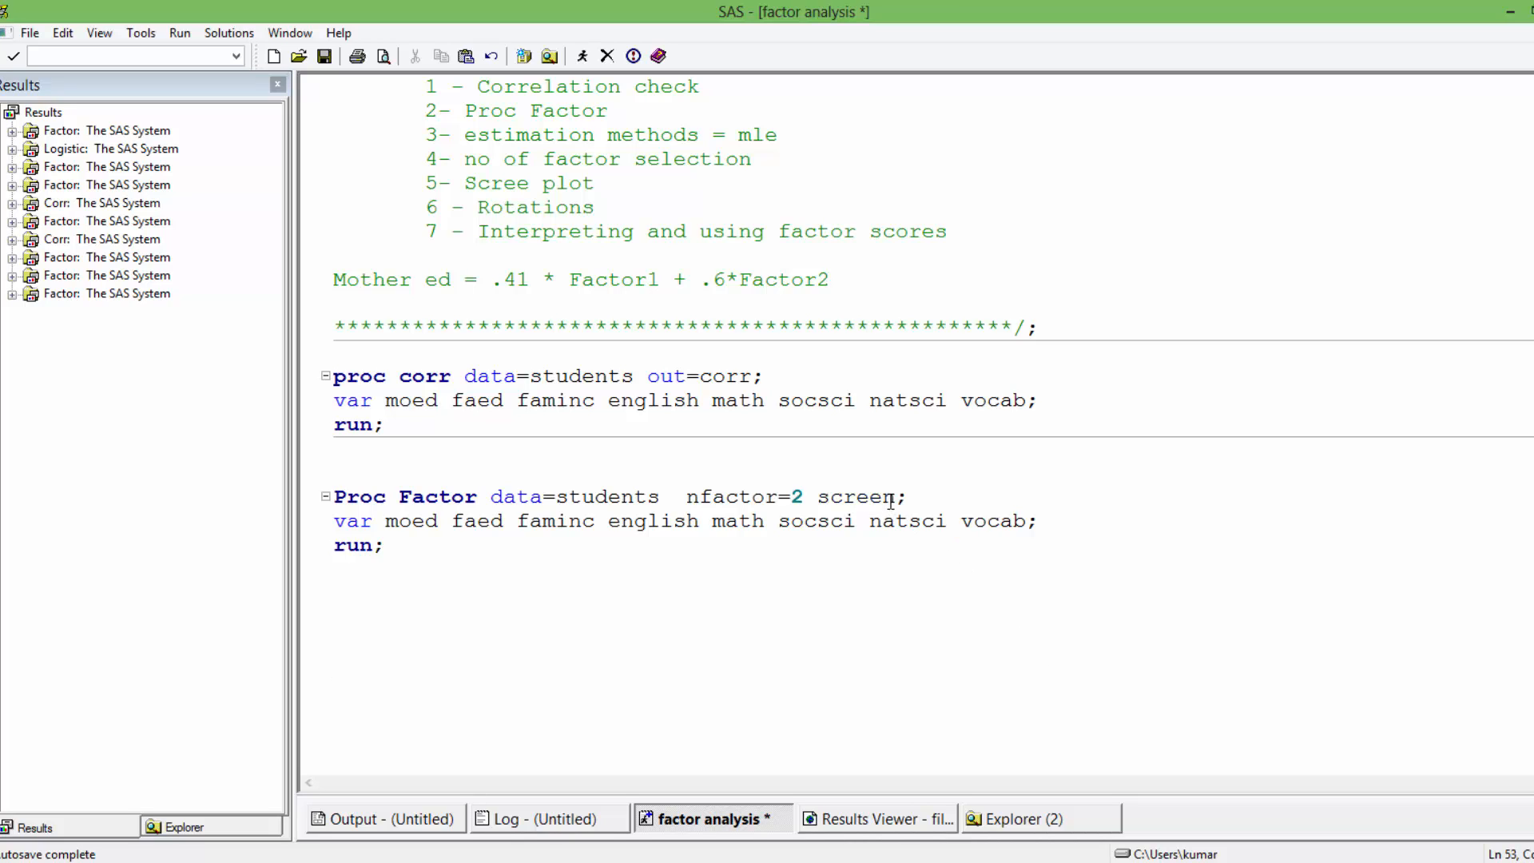